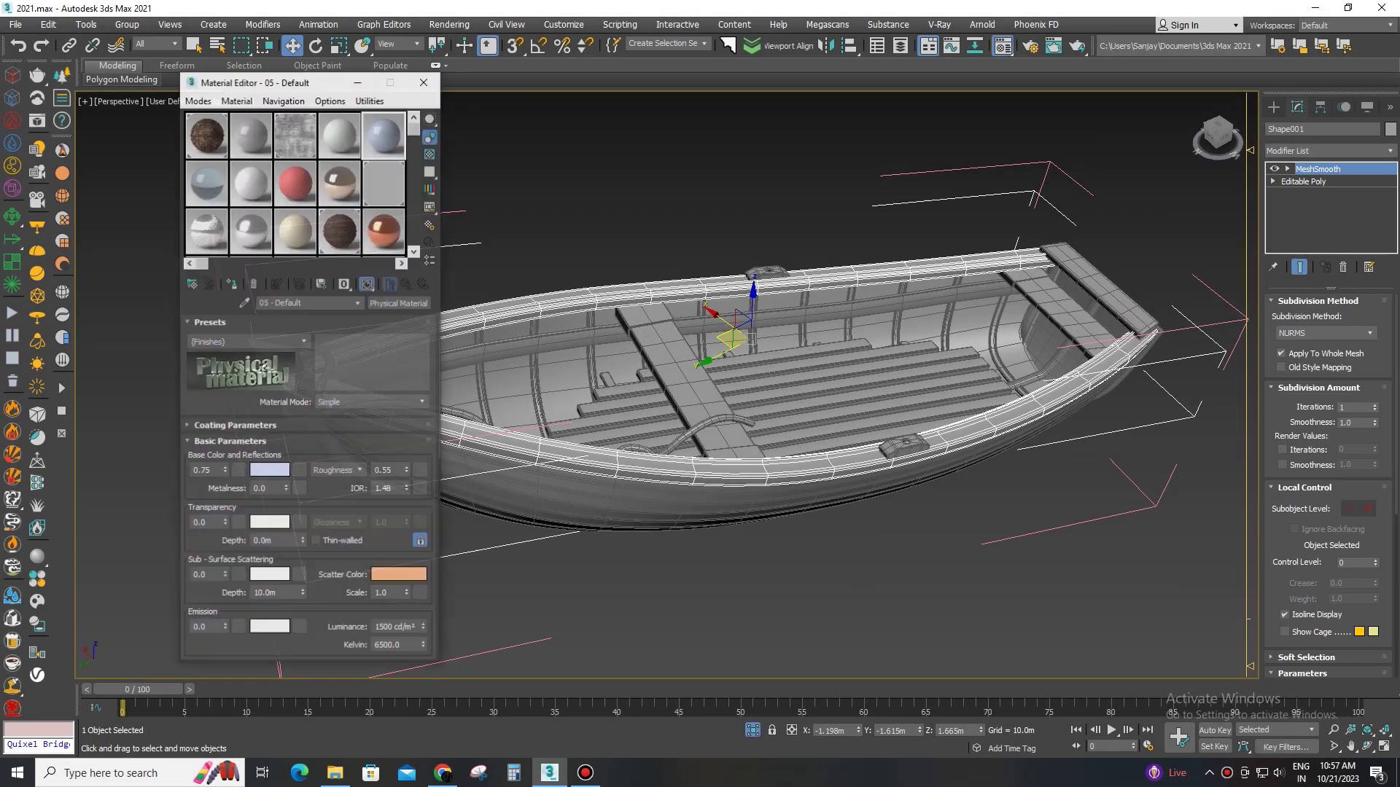
Step: Change the material to Standard (Legacy) and load Uvrefmap_checkeredmap.jpg as a bitmap in its diffuse slot
{"action": "left_click", "coordinate": [398, 303]}
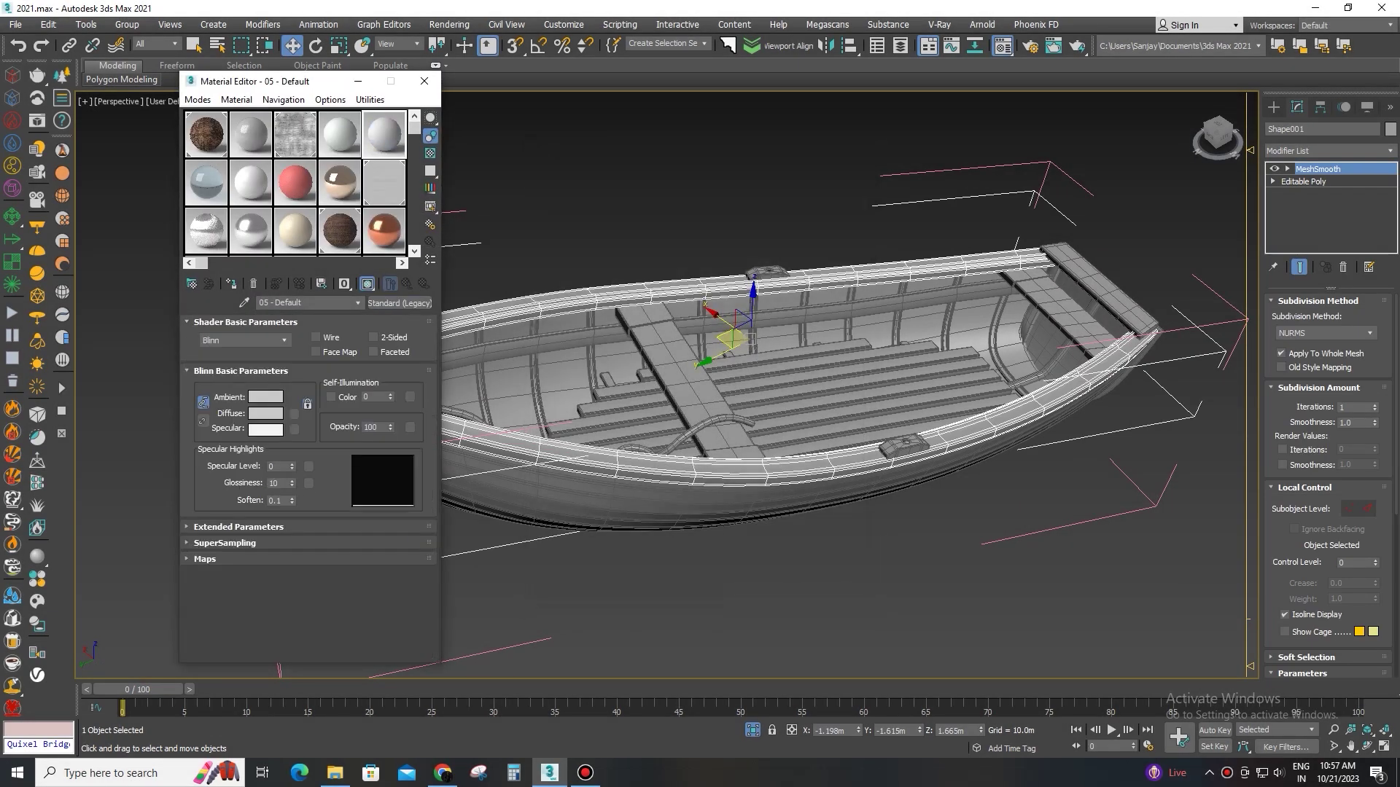
{"action": "left_click", "coordinate": [293, 414]}
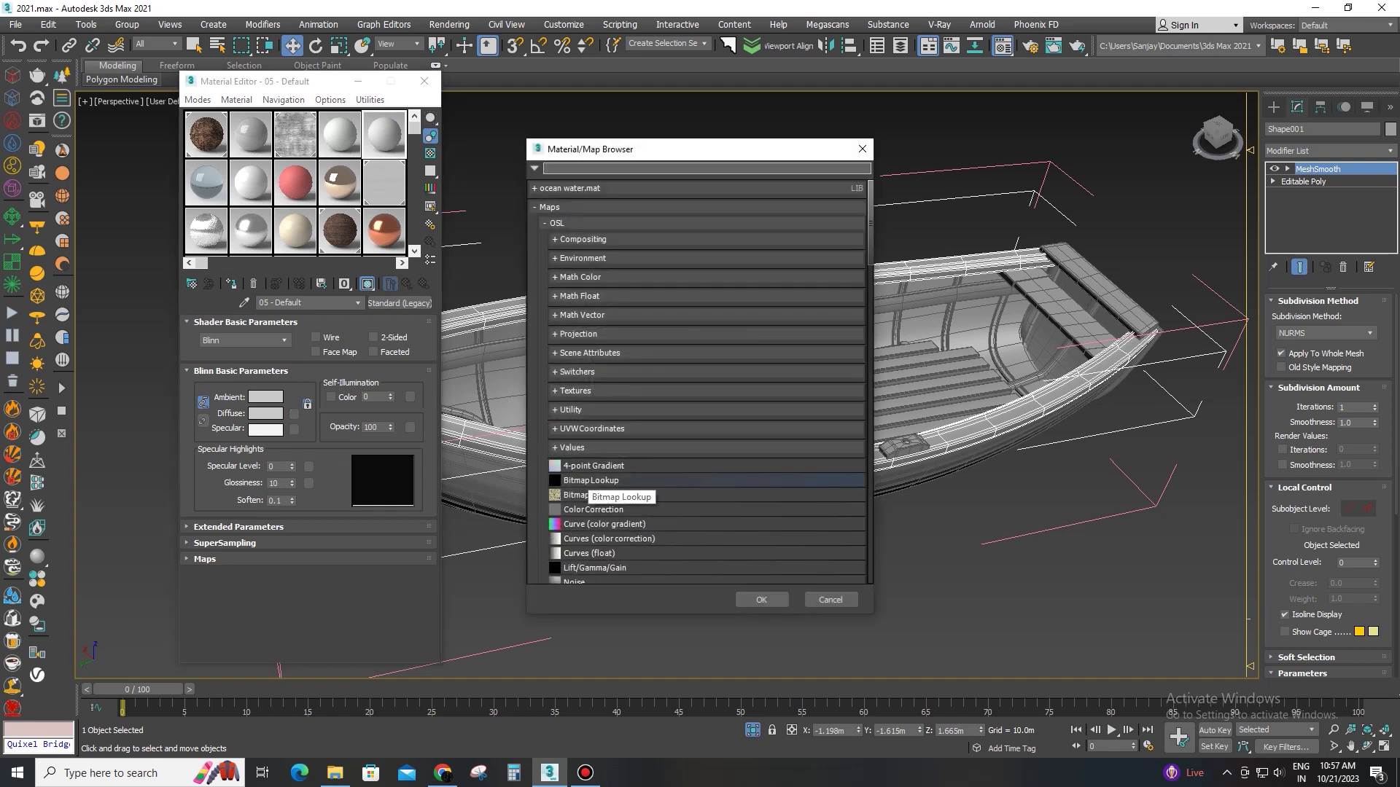
{"action": "scroll", "coordinate": [634, 473], "scroll_direction": "down", "scroll_amount": 15}
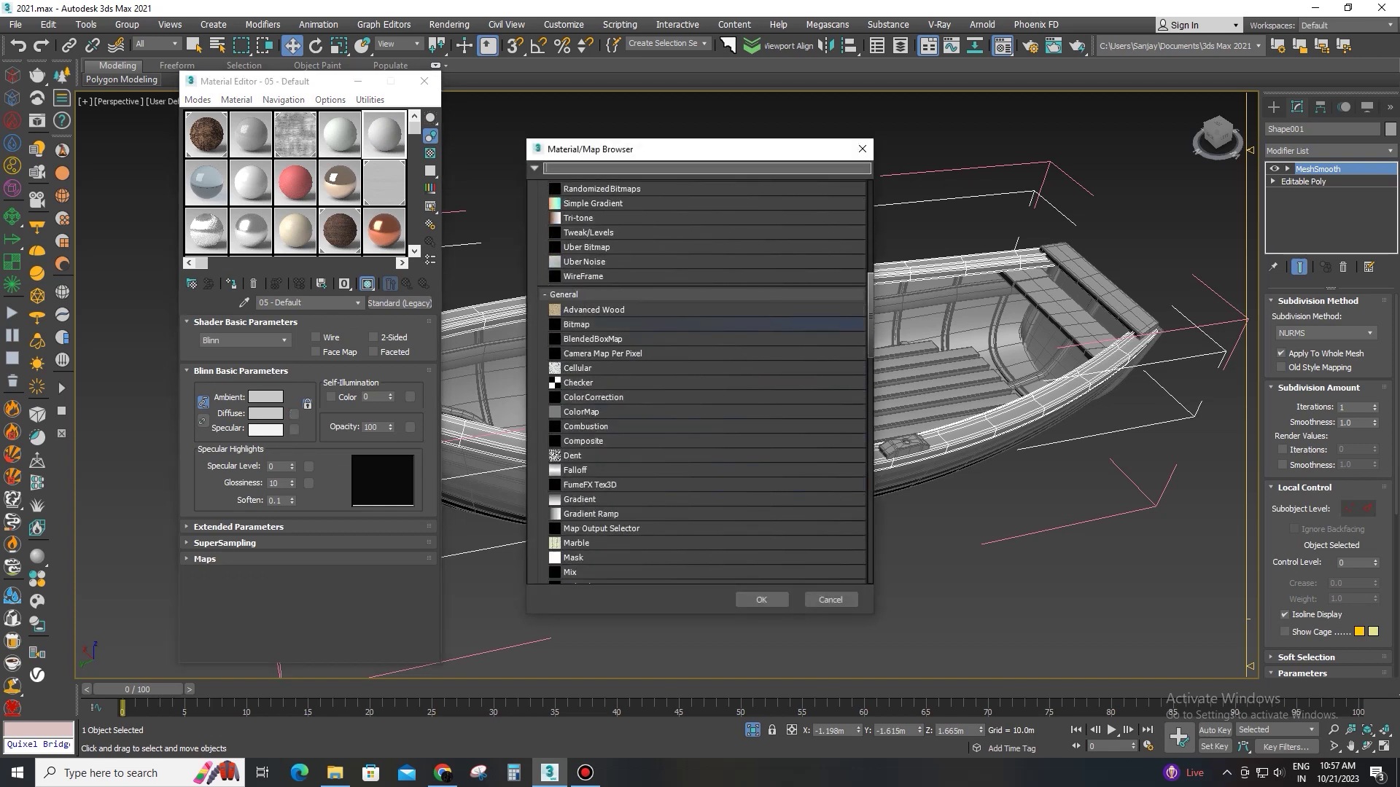
{"action": "double_click", "coordinate": [576, 325]}
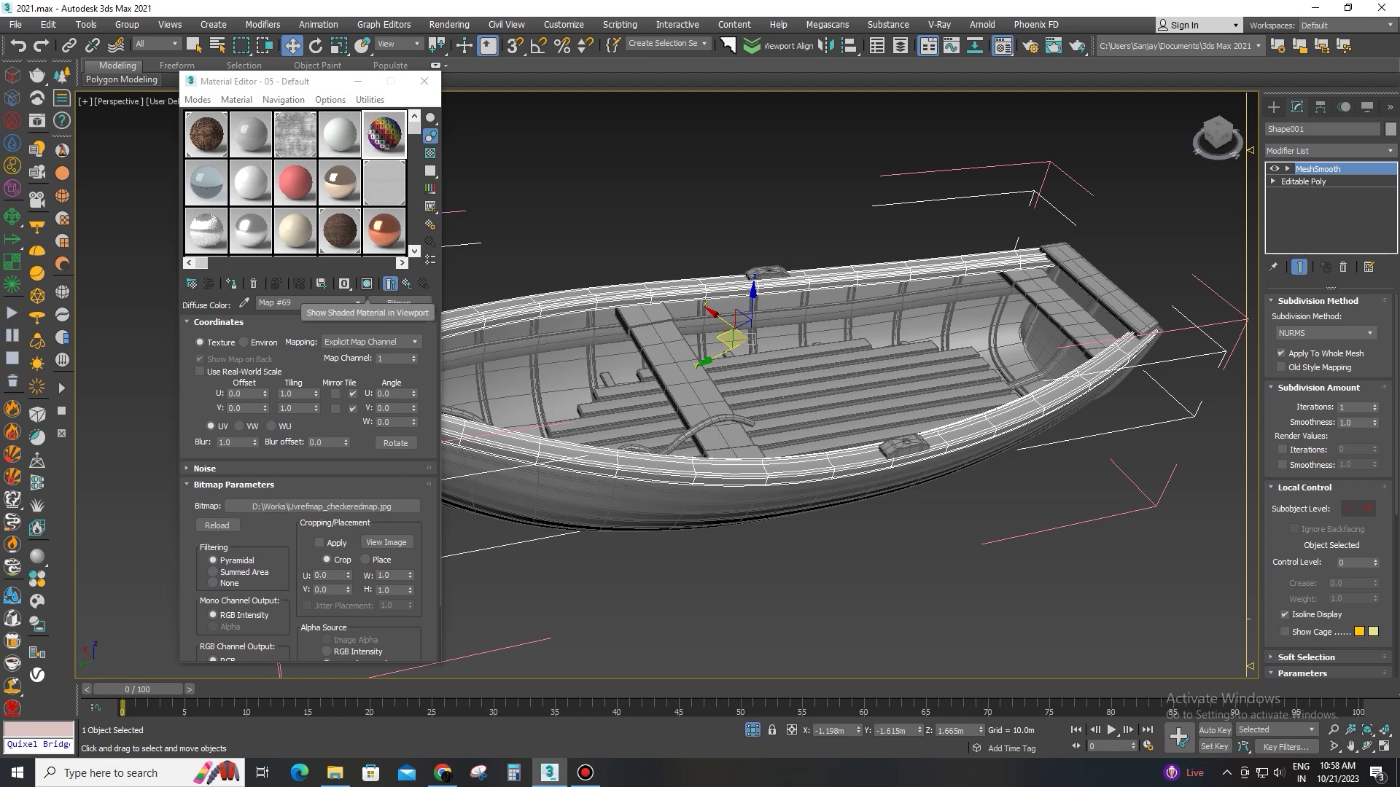
Step: Set the checker bitmap's U and V tiling to 5.0 and assign the material to the selected boat rim
{"action": "double_click", "coordinate": [290, 394]}
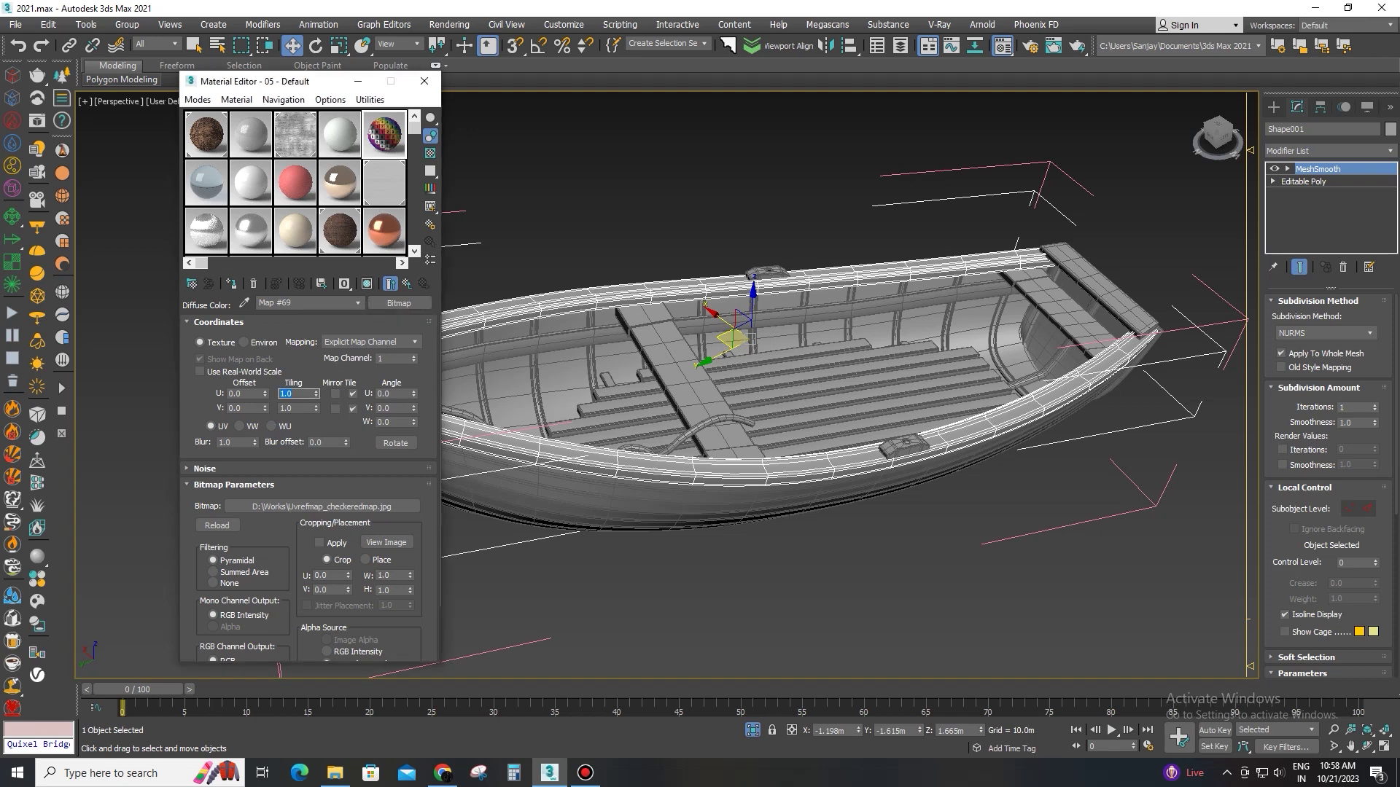
{"action": "type", "text": "5"}
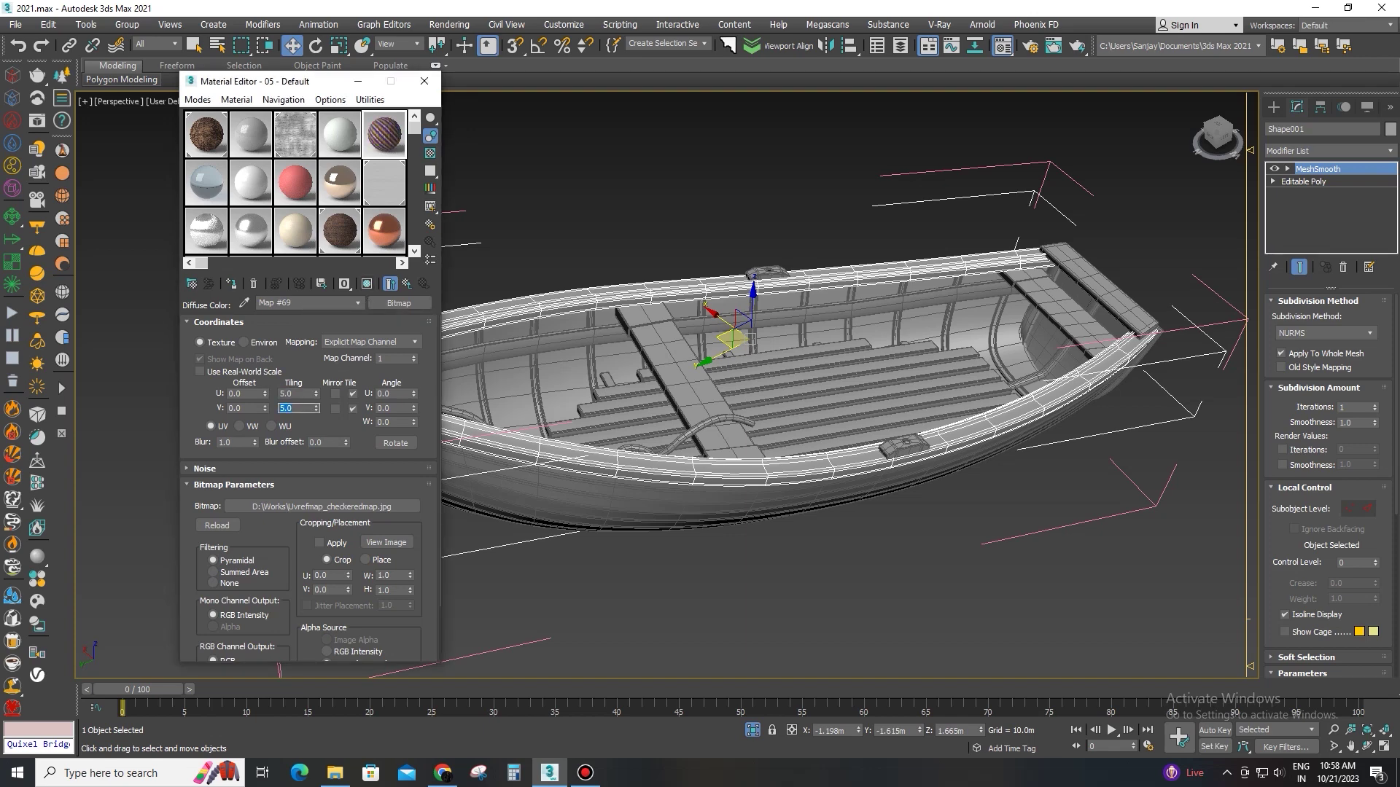
{"action": "left_click", "coordinate": [407, 283]}
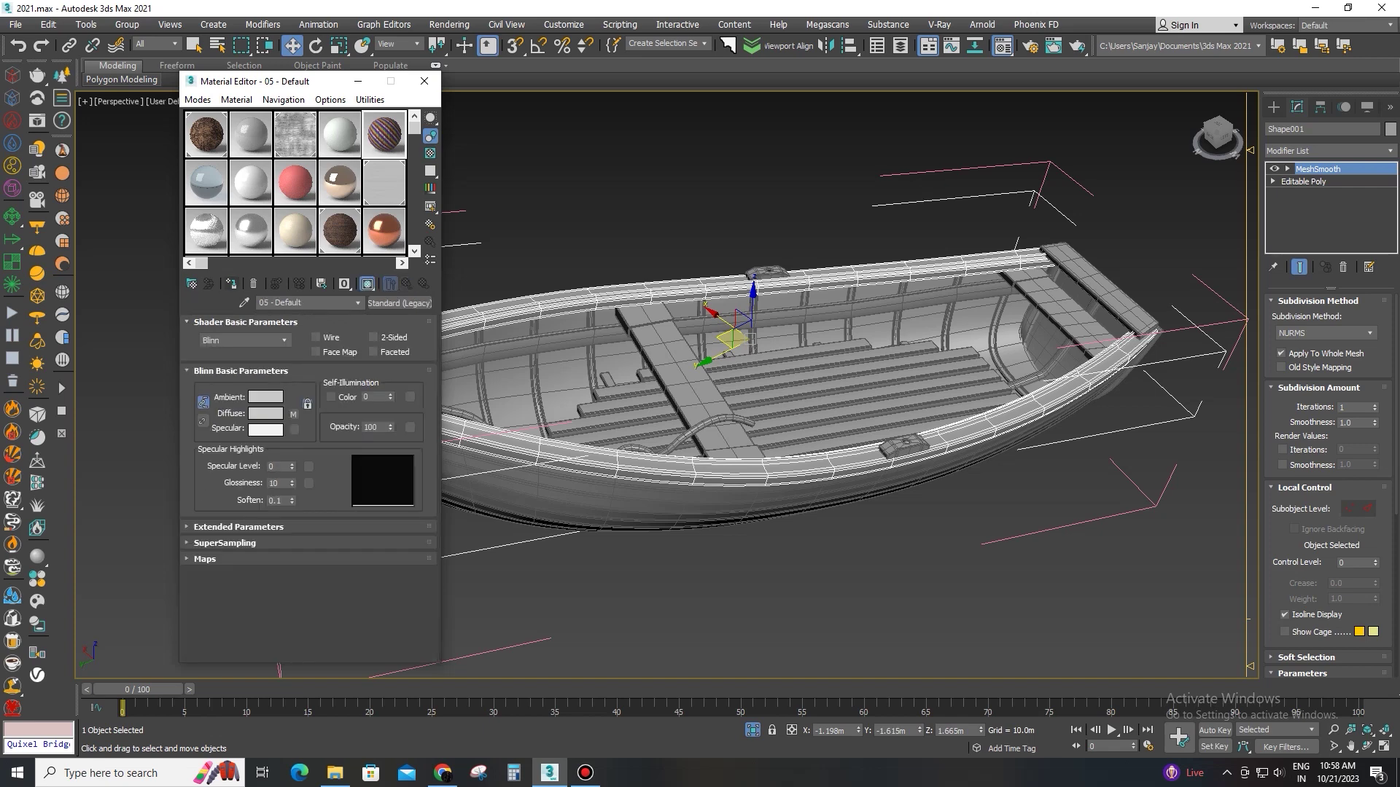
{"action": "left_click", "coordinate": [231, 284]}
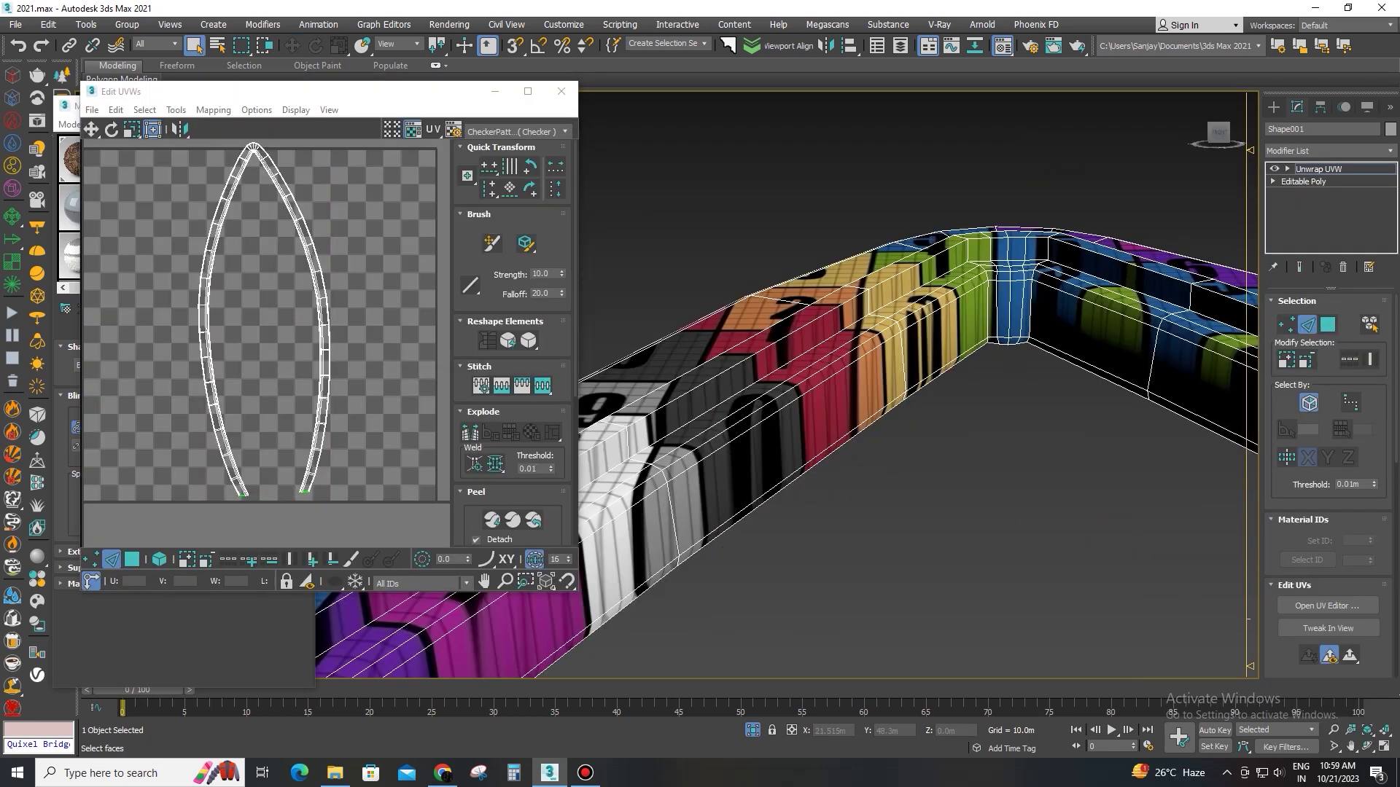
Step: Split the rim's UVs along the lengthwise edge loop on its lower side
{"action": "left_click", "coordinate": [264, 149]}
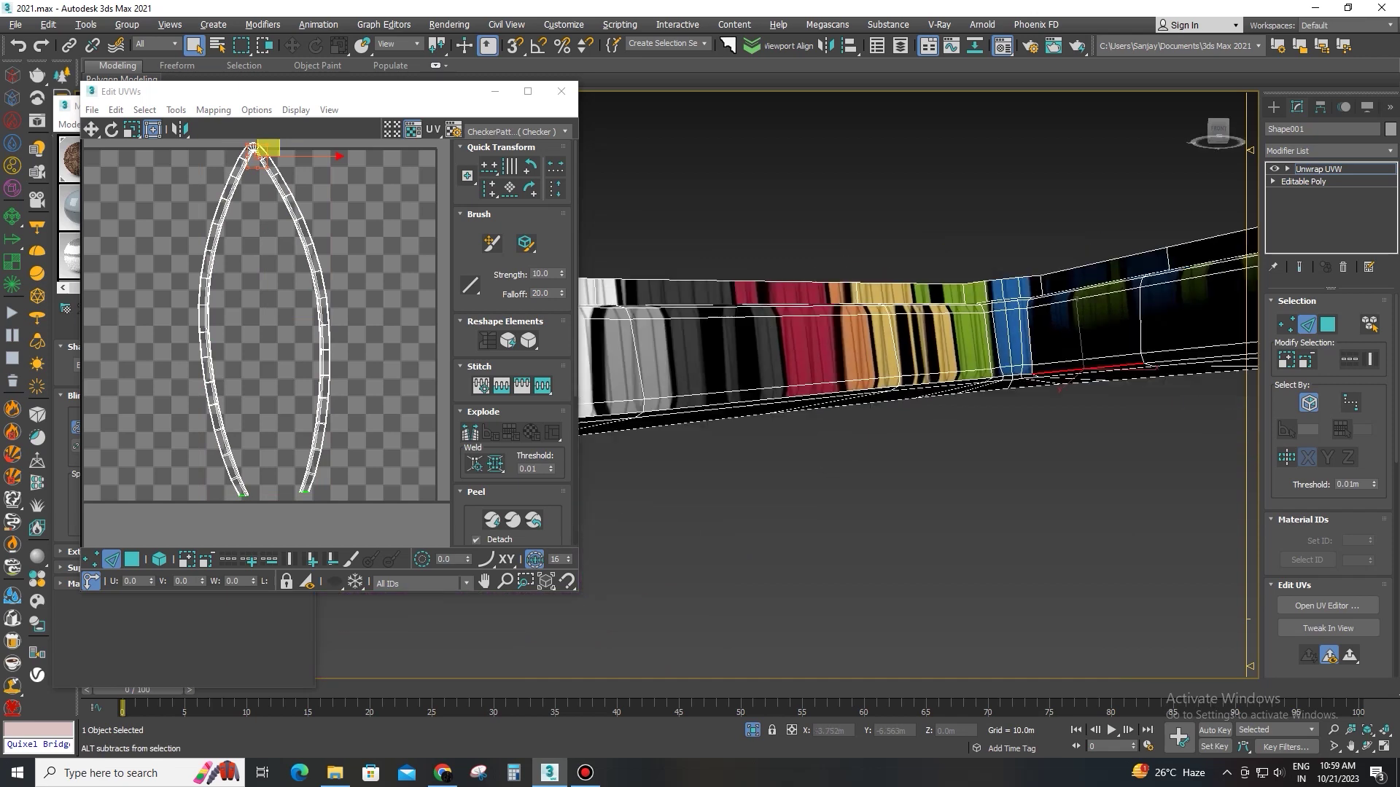
{"action": "double_click", "coordinate": [252, 149]}
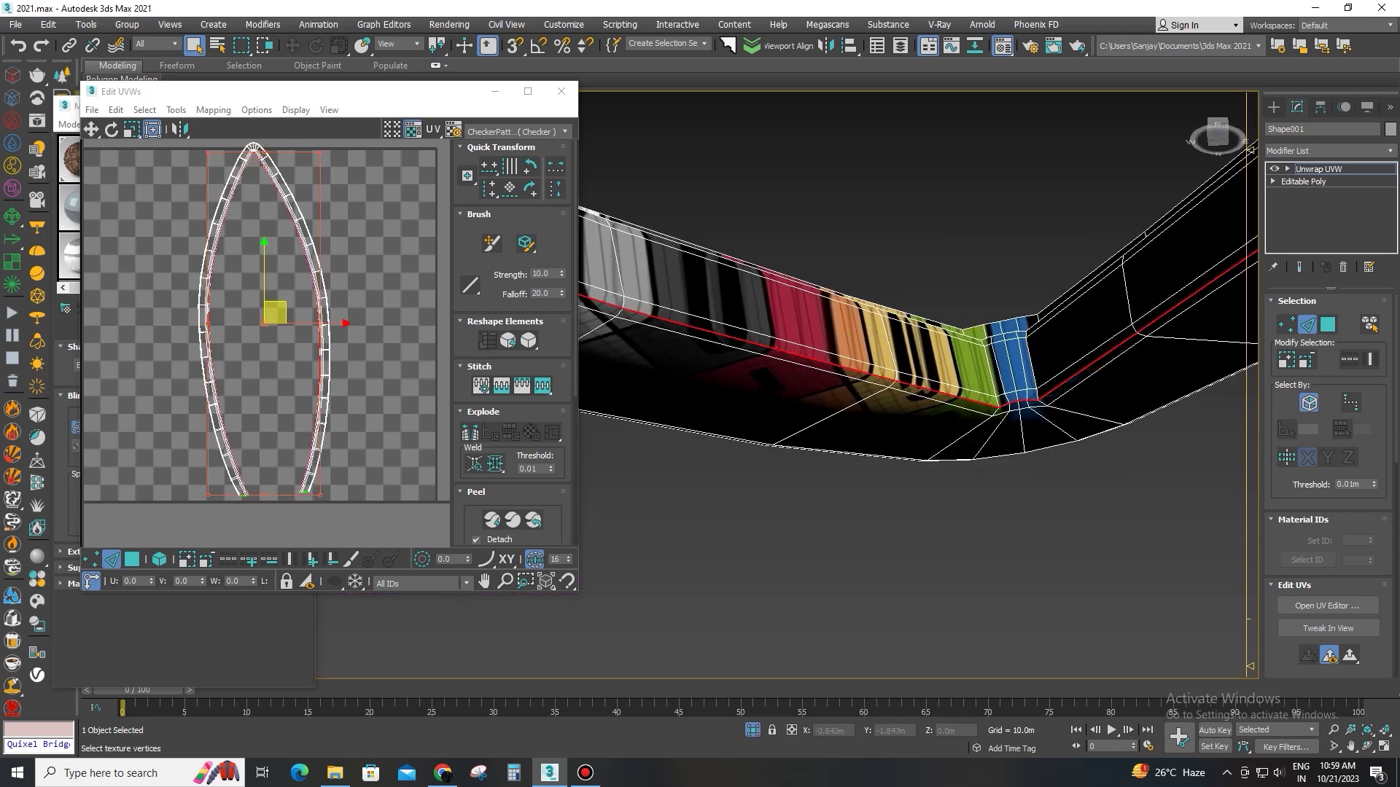
{"action": "left_click", "coordinate": [474, 464]}
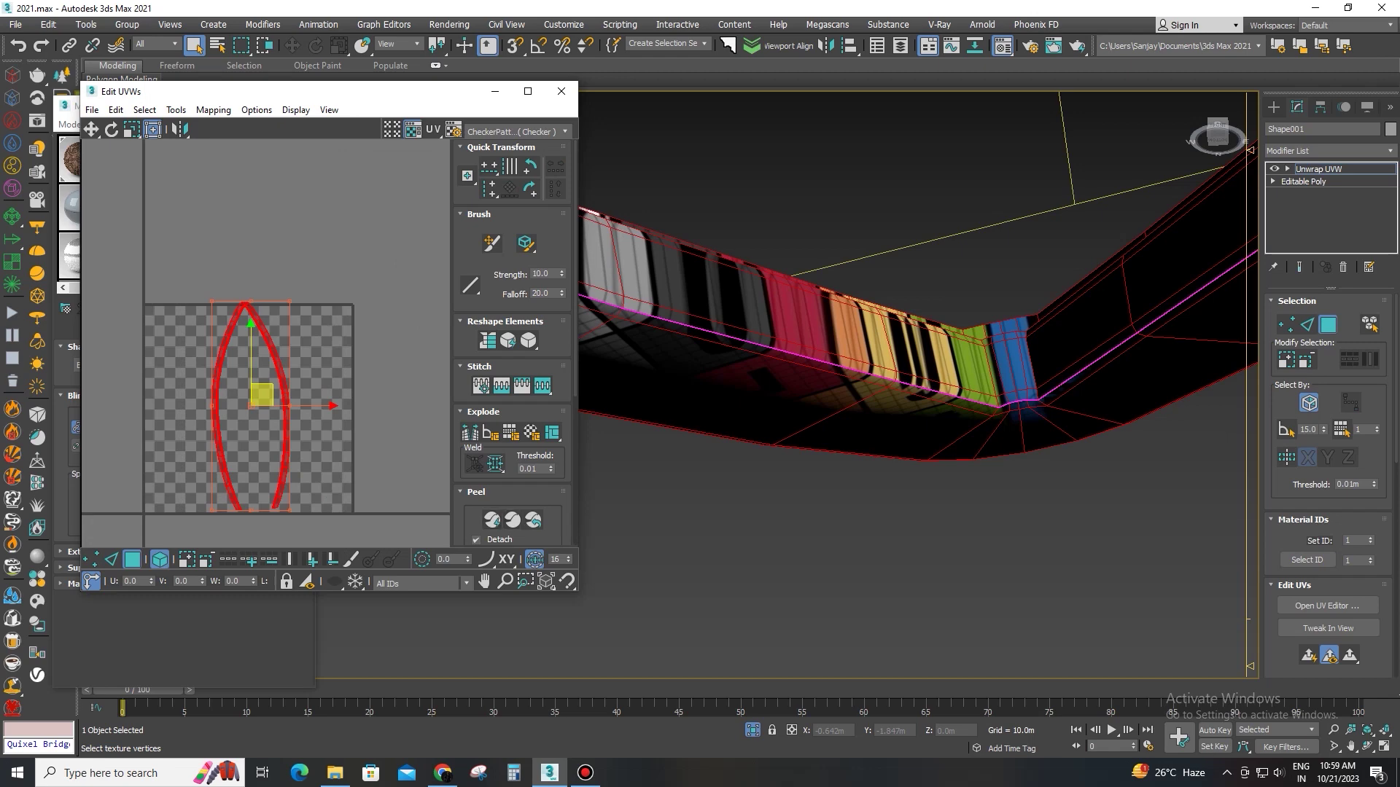
{"action": "scroll", "coordinate": [513, 342], "scroll_direction": "down", "scroll_amount": 3}
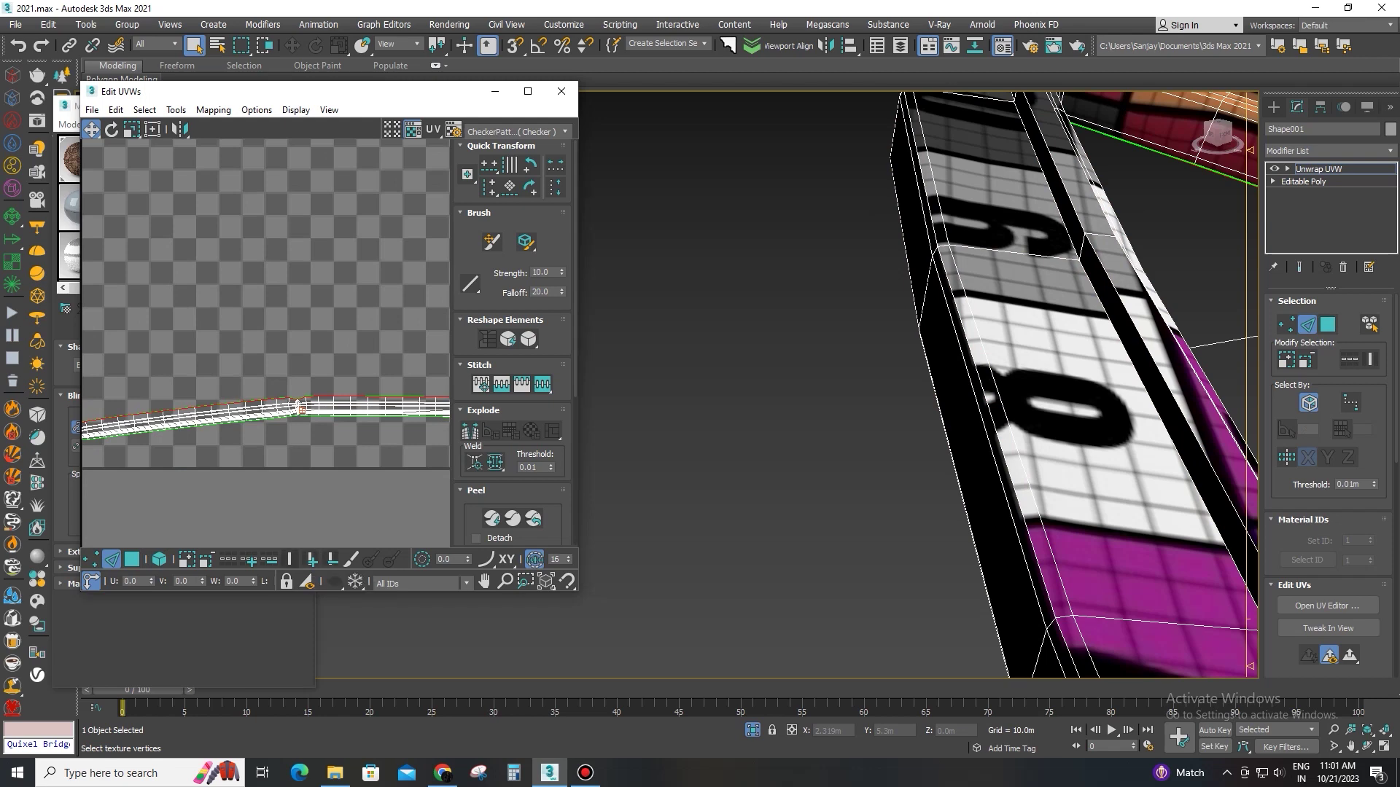
Step: Align the cross edges of the rim's UV strip vertically in place and collapse the Unwrap UVW modifier into the mesh
{"action": "left_click", "coordinate": [289, 559]}
{"action": "scroll", "coordinate": [84, 431], "scroll_direction": "up", "scroll_amount": 5}
{"action": "left_click_drag", "start_coordinate": [489, 165], "coordinate": [490, 187]}
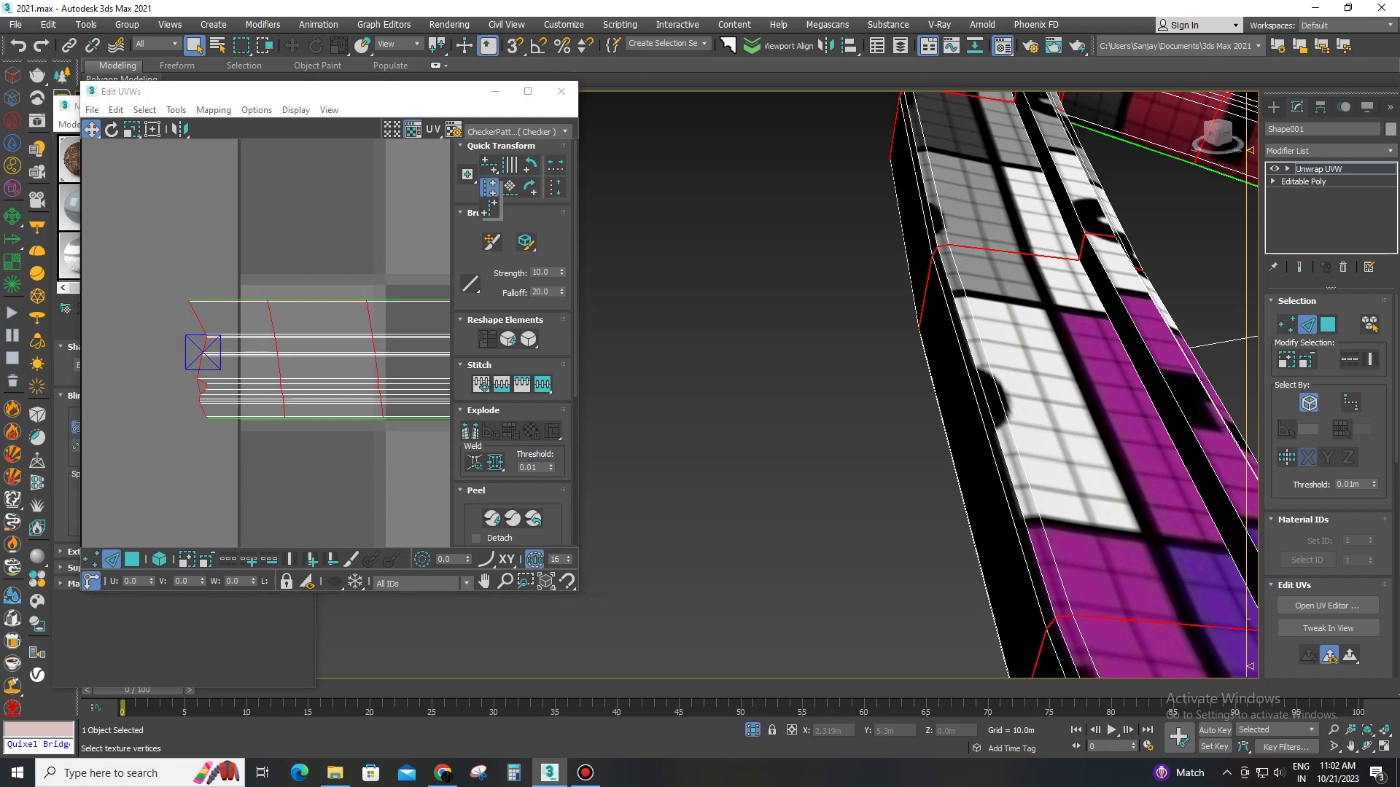
{"action": "left_click", "coordinate": [489, 188]}
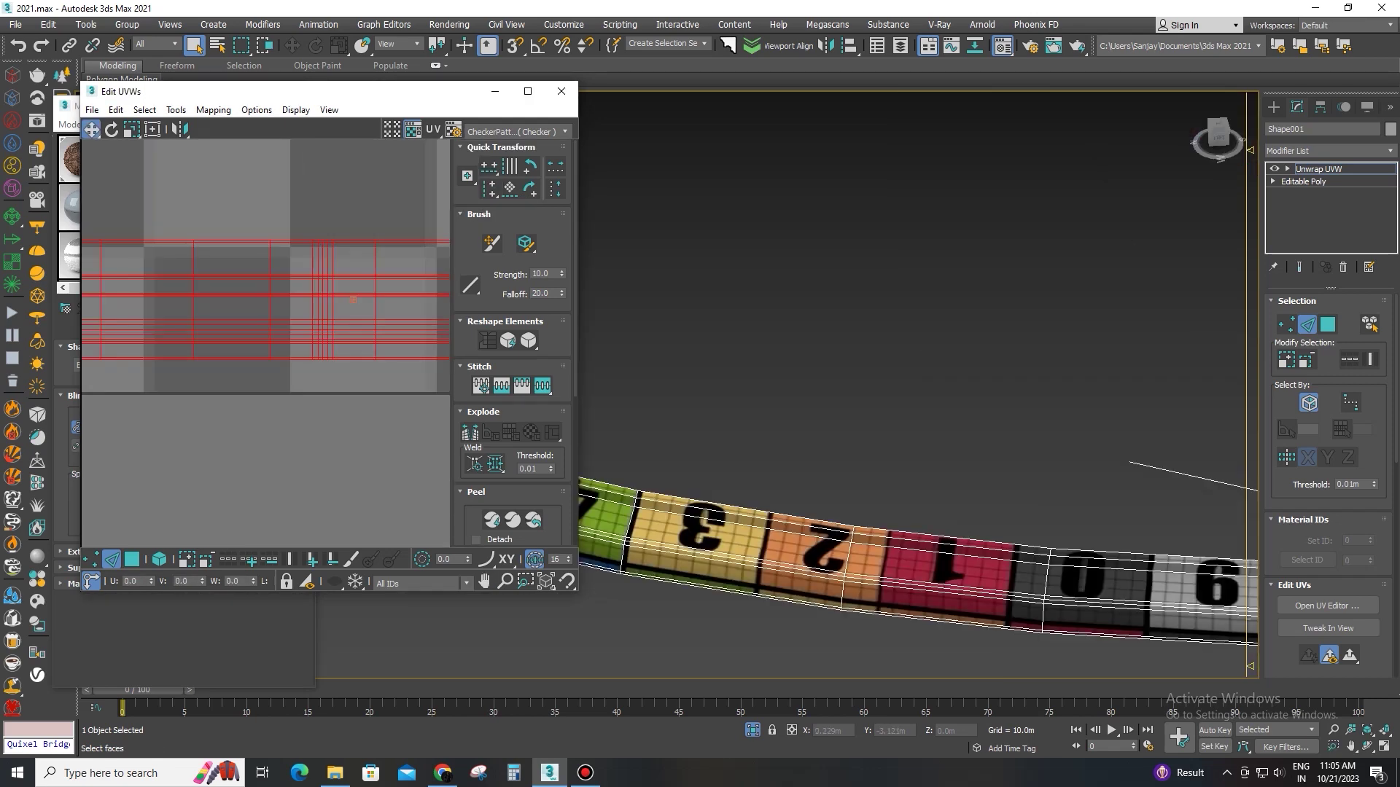
{"action": "right_click", "coordinate": [1313, 168]}
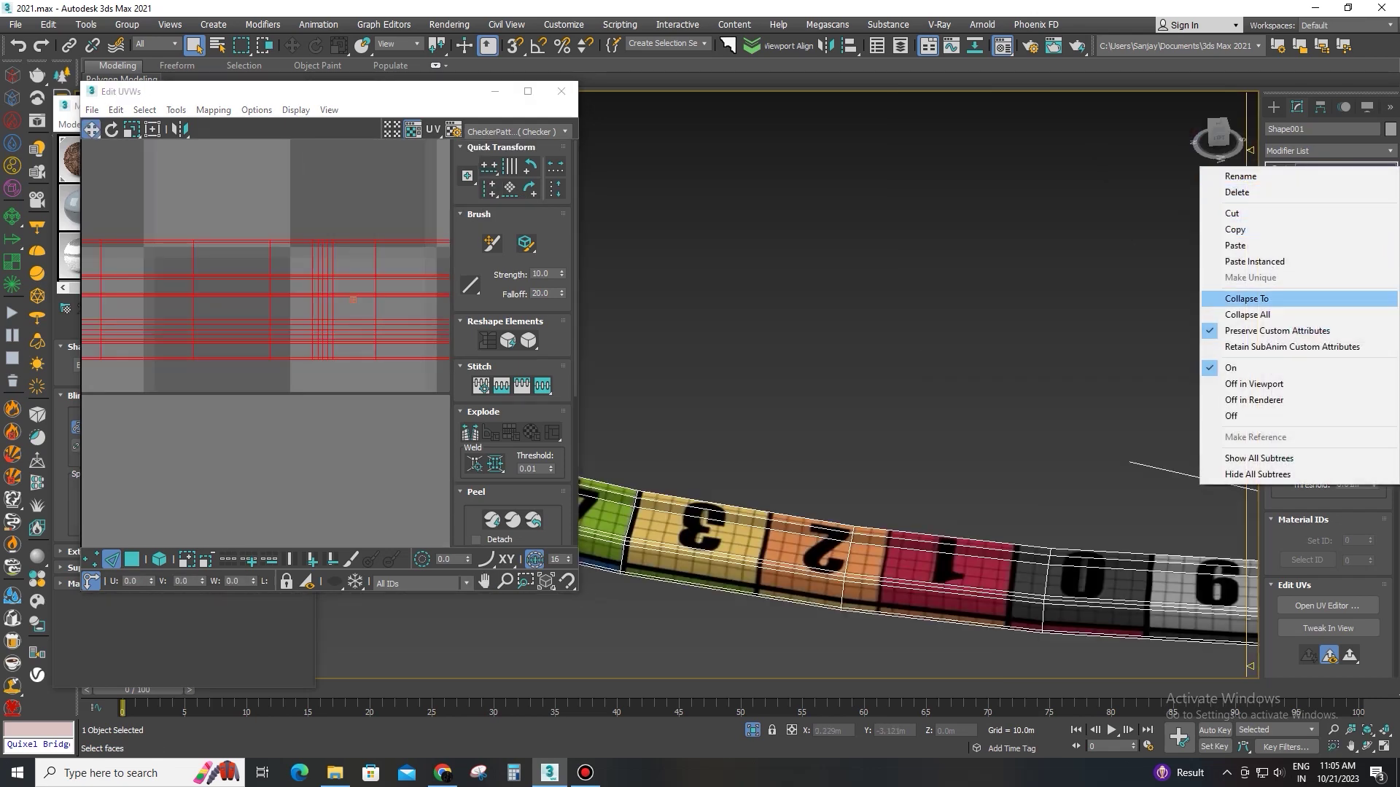
{"action": "left_click", "coordinate": [1247, 298]}
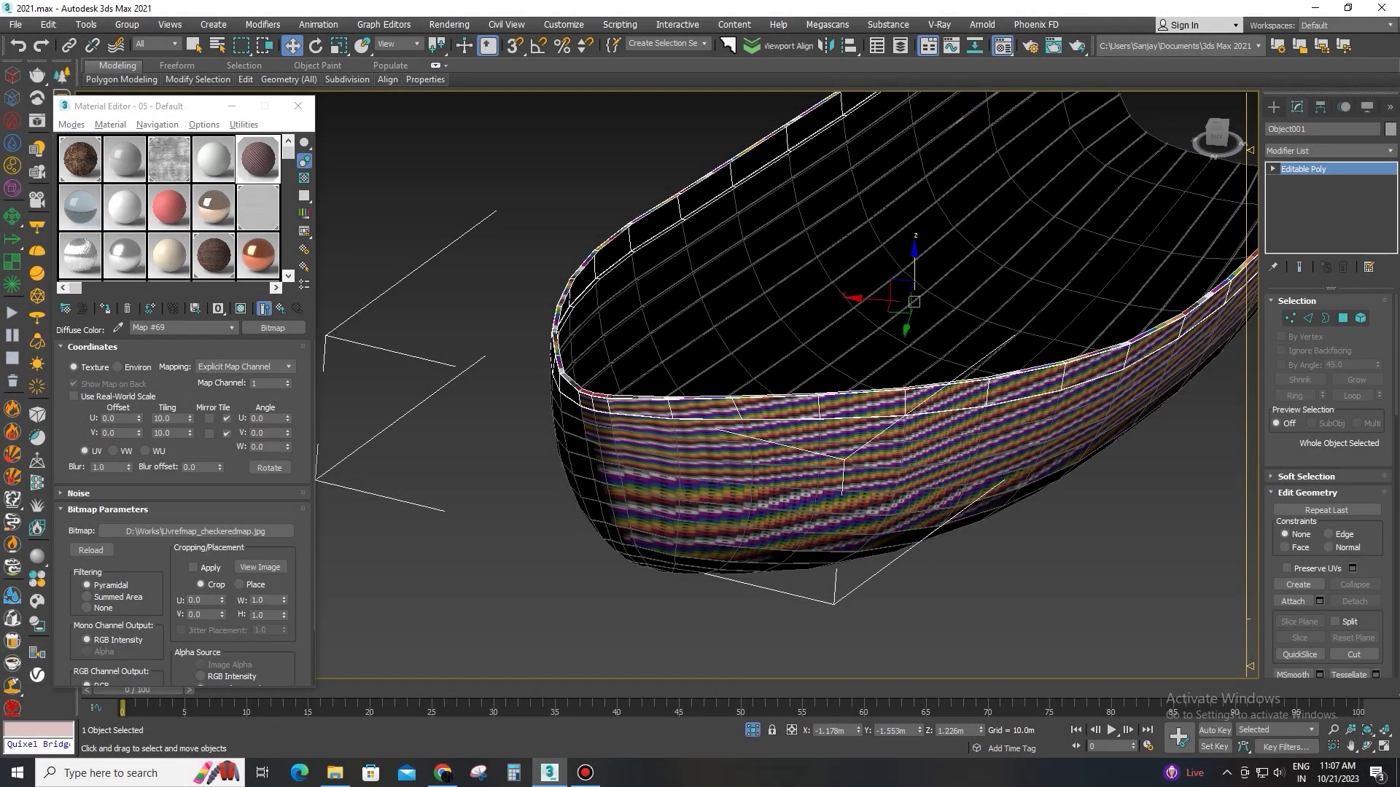
Step: Add an Unwrap UVW modifier to the hull and open its UV editor
{"action": "left_click", "coordinate": [1330, 151]}
{"action": "key", "text": "u"}
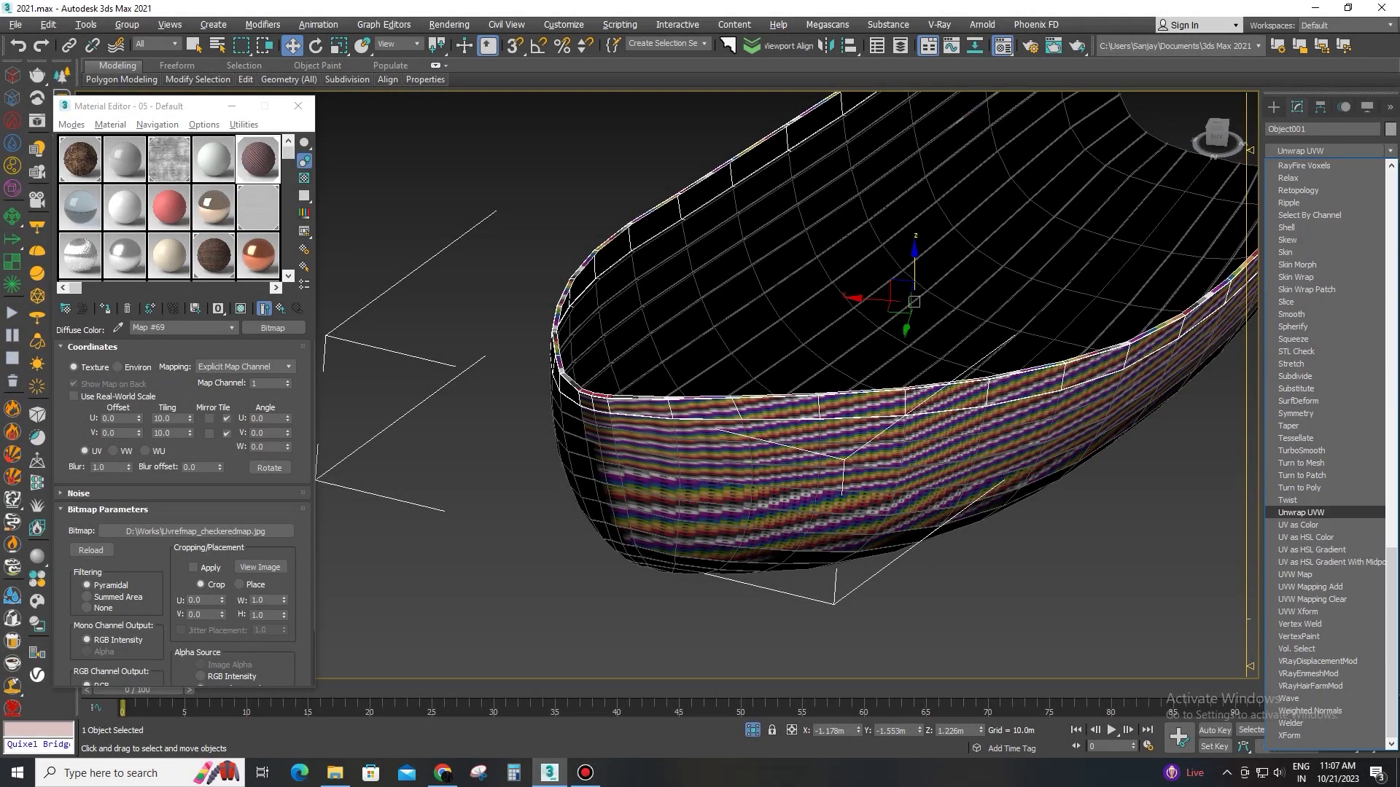
{"action": "key", "text": "Return"}
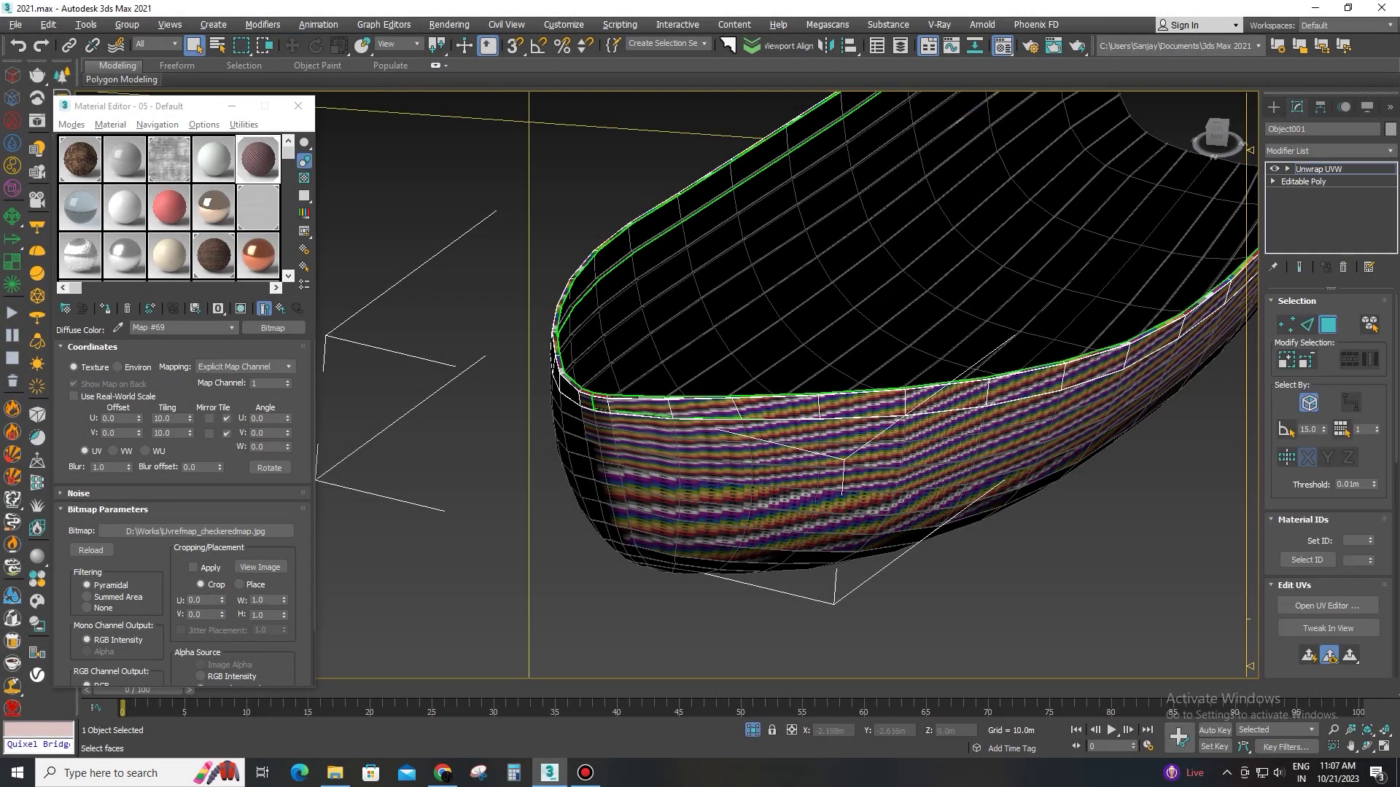
{"action": "mouse_move", "coordinate": [802, 438]}
{"action": "middle_mouse_down", "text": "alt"}
{"action": "mouse_move", "coordinate": [773, 446]}
{"action": "mouse_move", "coordinate": [809, 426]}
{"action": "middle_mouse_up", "text": "alt"}
{"action": "scroll", "coordinate": [810, 427], "scroll_direction": "up", "scroll_amount": 2}
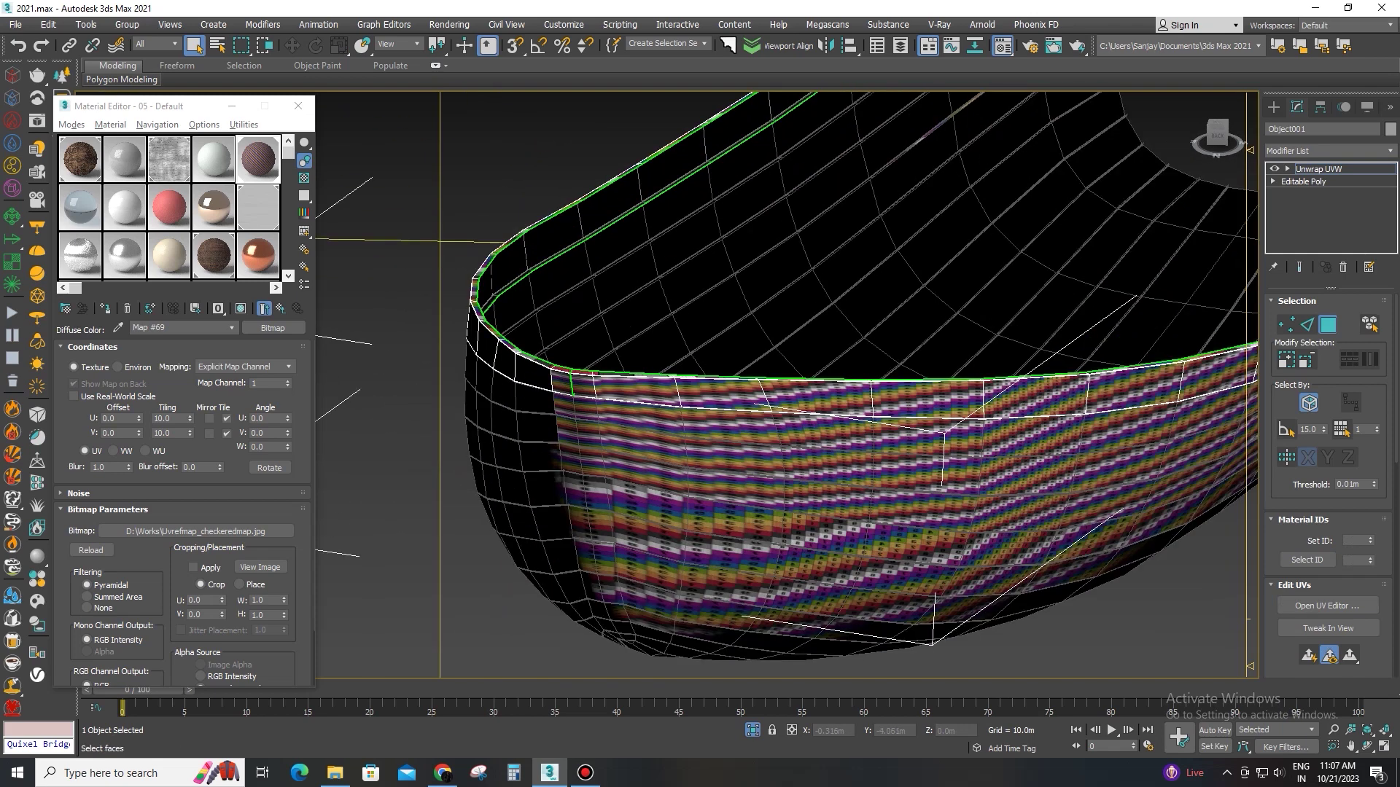
{"action": "left_click", "coordinate": [1327, 606]}
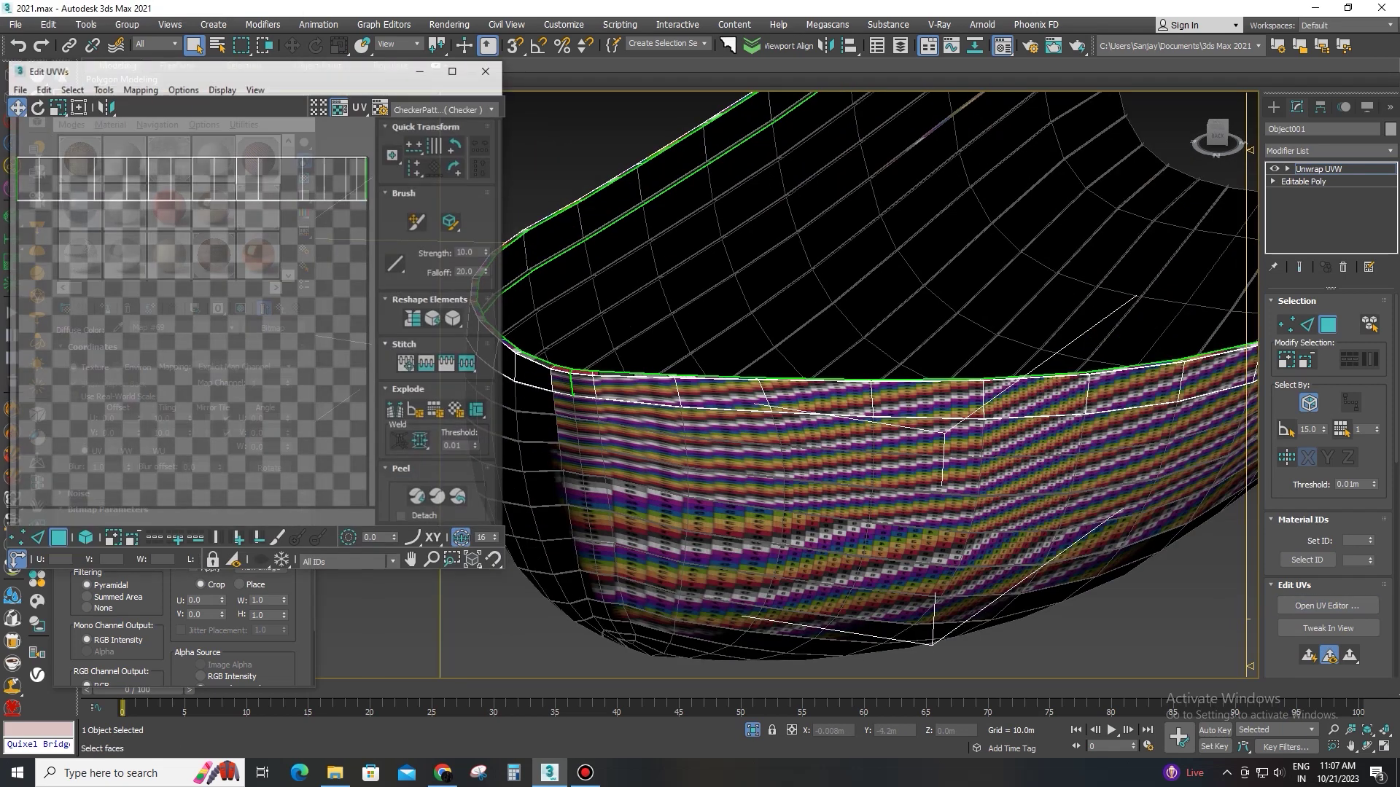
Step: Select the UV strip of the hull's top plank and apply a quick planar map to it
{"action": "middle_click_drag", "start_coordinate": [204, 292], "coordinate": [246, 348]}
{"action": "scroll", "coordinate": [247, 348], "scroll_direction": "down", "scroll_amount": 2}
{"action": "left_click", "coordinate": [218, 271]}
{"action": "middle_click_drag", "start_coordinate": [219, 292], "coordinate": [190, 321]}
{"action": "scroll", "coordinate": [190, 321], "scroll_direction": "up", "scroll_amount": 1}
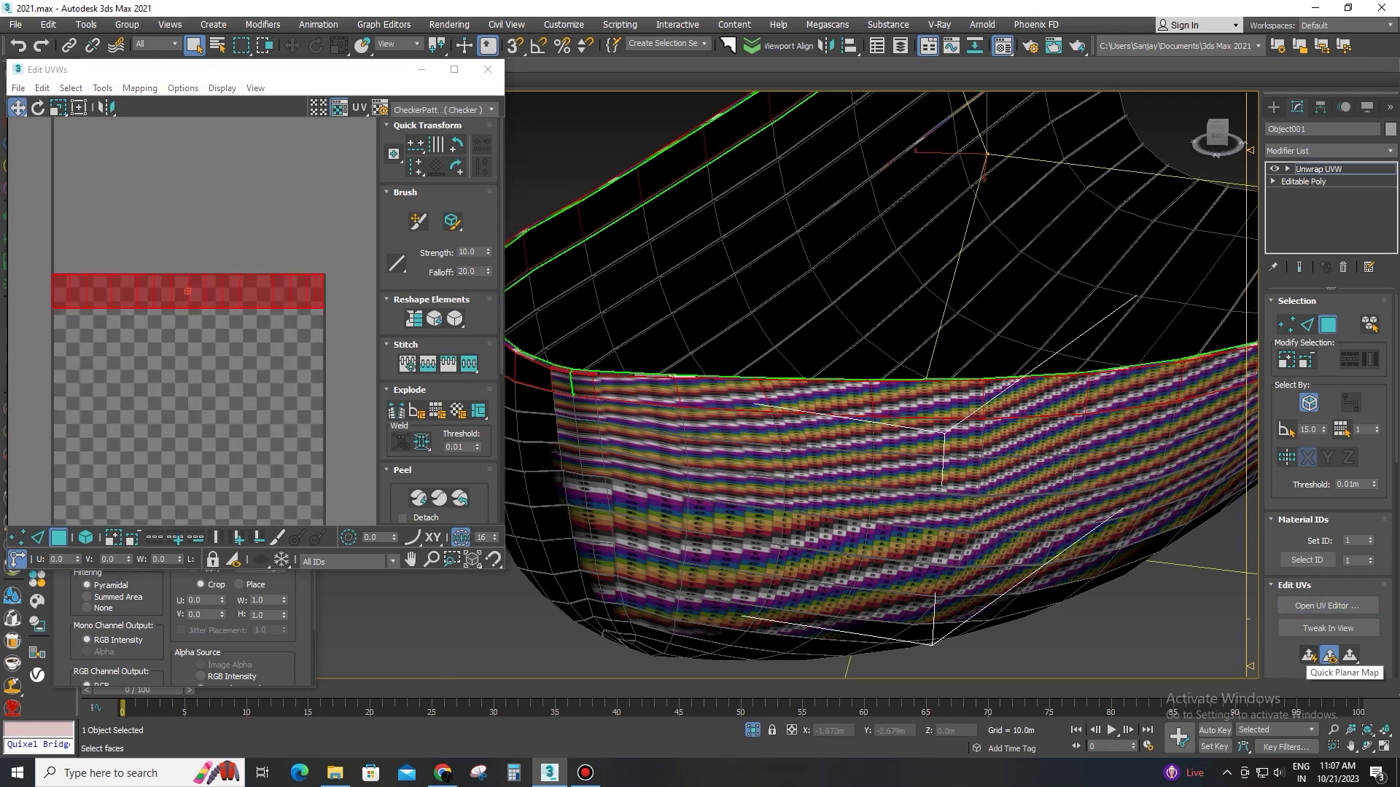
{"action": "left_click", "coordinate": [1329, 654]}
{"action": "middle_click_drag", "start_coordinate": [204, 393], "coordinate": [247, 293]}
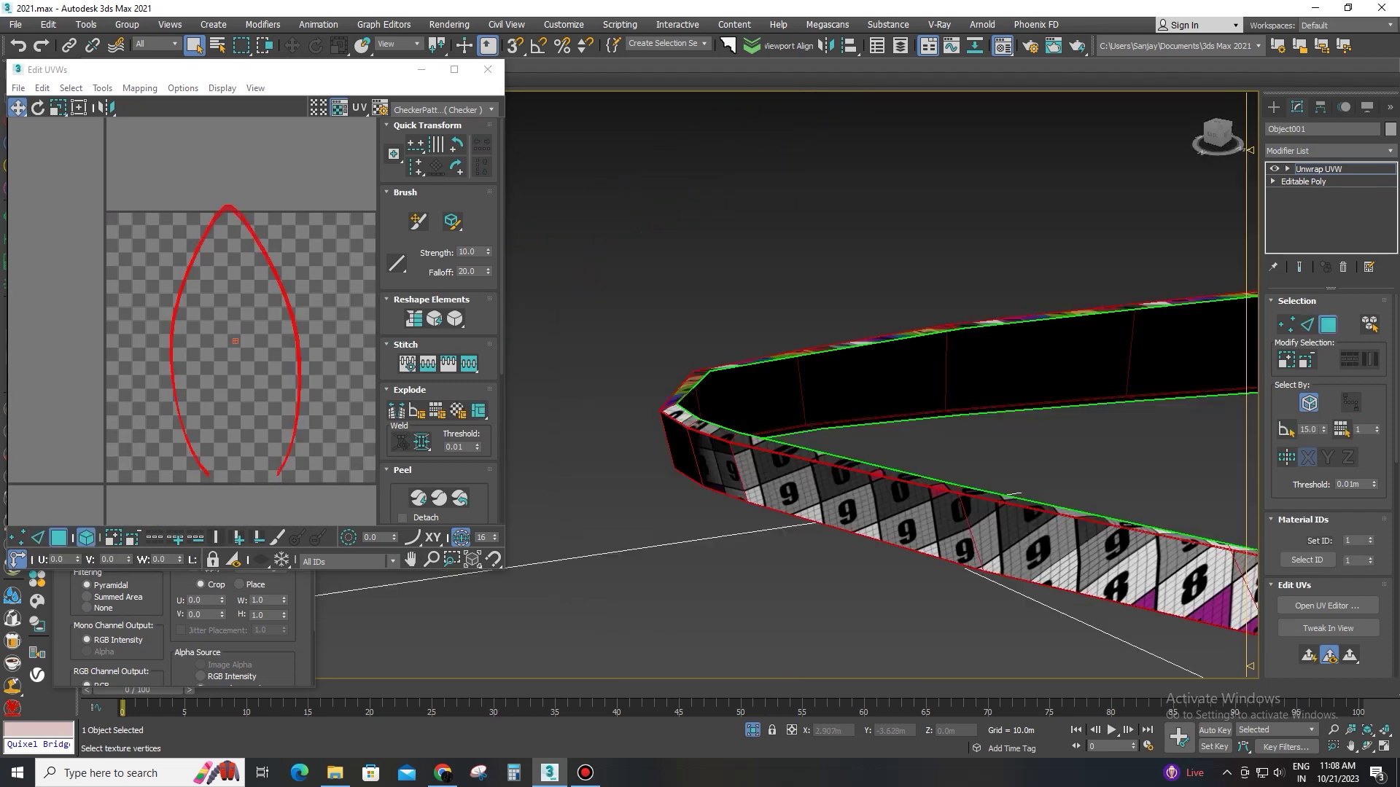
Step: Quick-peel the top plank's UVs and rotate the resulting shell until it lies roughly level
{"action": "left_click", "coordinate": [419, 498]}
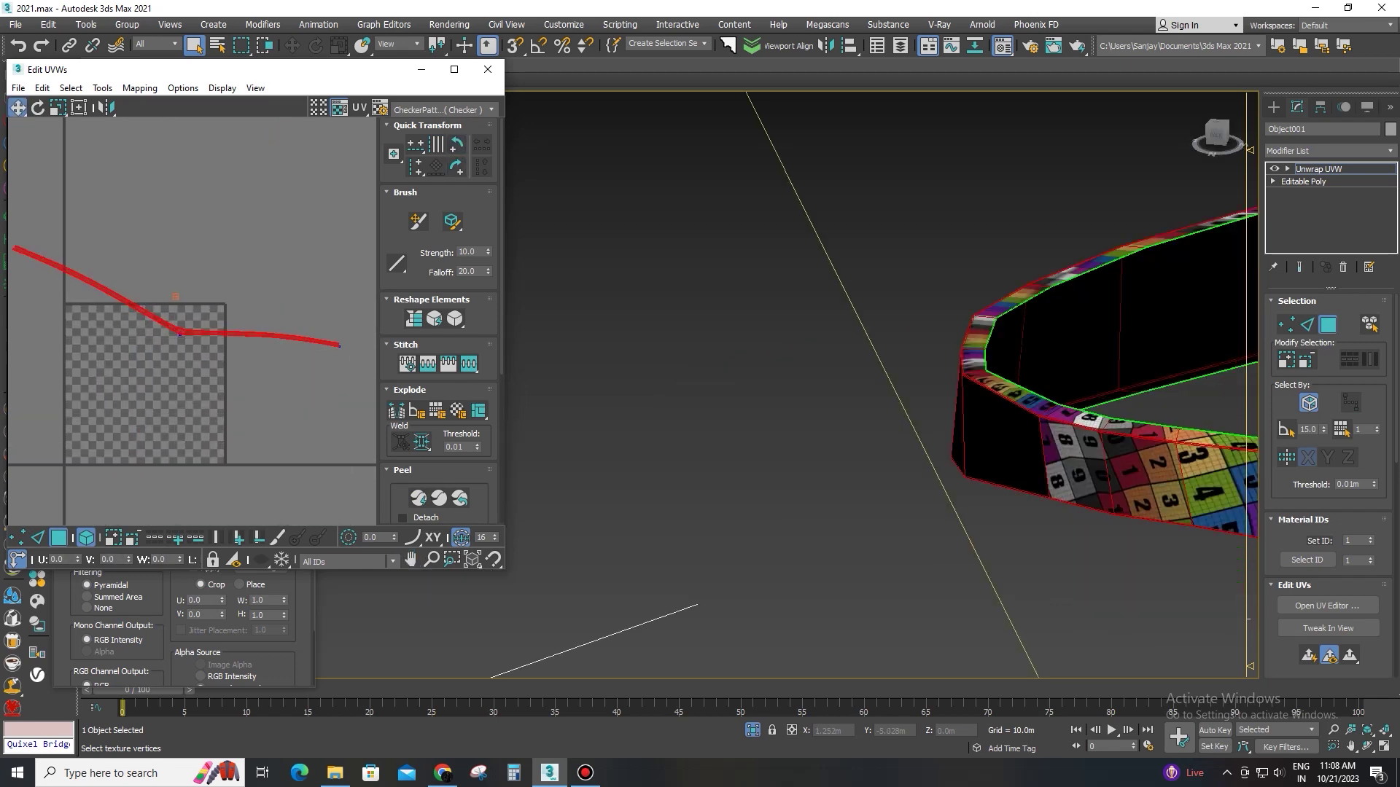
{"action": "key", "text": "e"}
{"action": "left_click_drag", "start_coordinate": [181, 332], "coordinate": [181, 306]}
{"action": "middle_click_drag", "start_coordinate": [181, 305], "coordinate": [269, 346]}
{"action": "scroll", "coordinate": [269, 346], "scroll_direction": "up", "scroll_amount": 9}
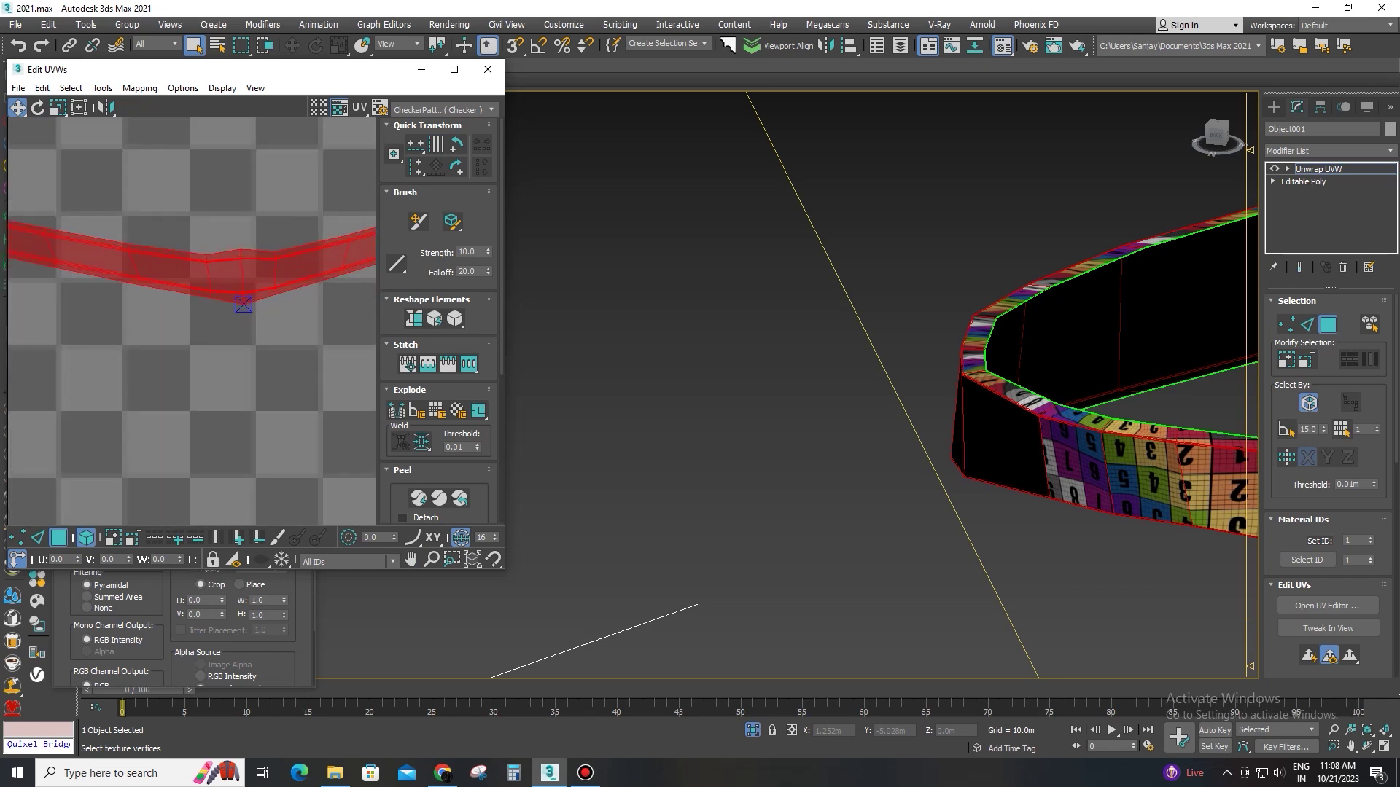
Step: Select all lengthwise edges of the top plank's UV shell and align them horizontally in place
{"action": "key", "text": "w"}
{"action": "left_click", "coordinate": [269, 346]}
{"action": "scroll", "coordinate": [233, 299], "scroll_direction": "up", "scroll_amount": 6}
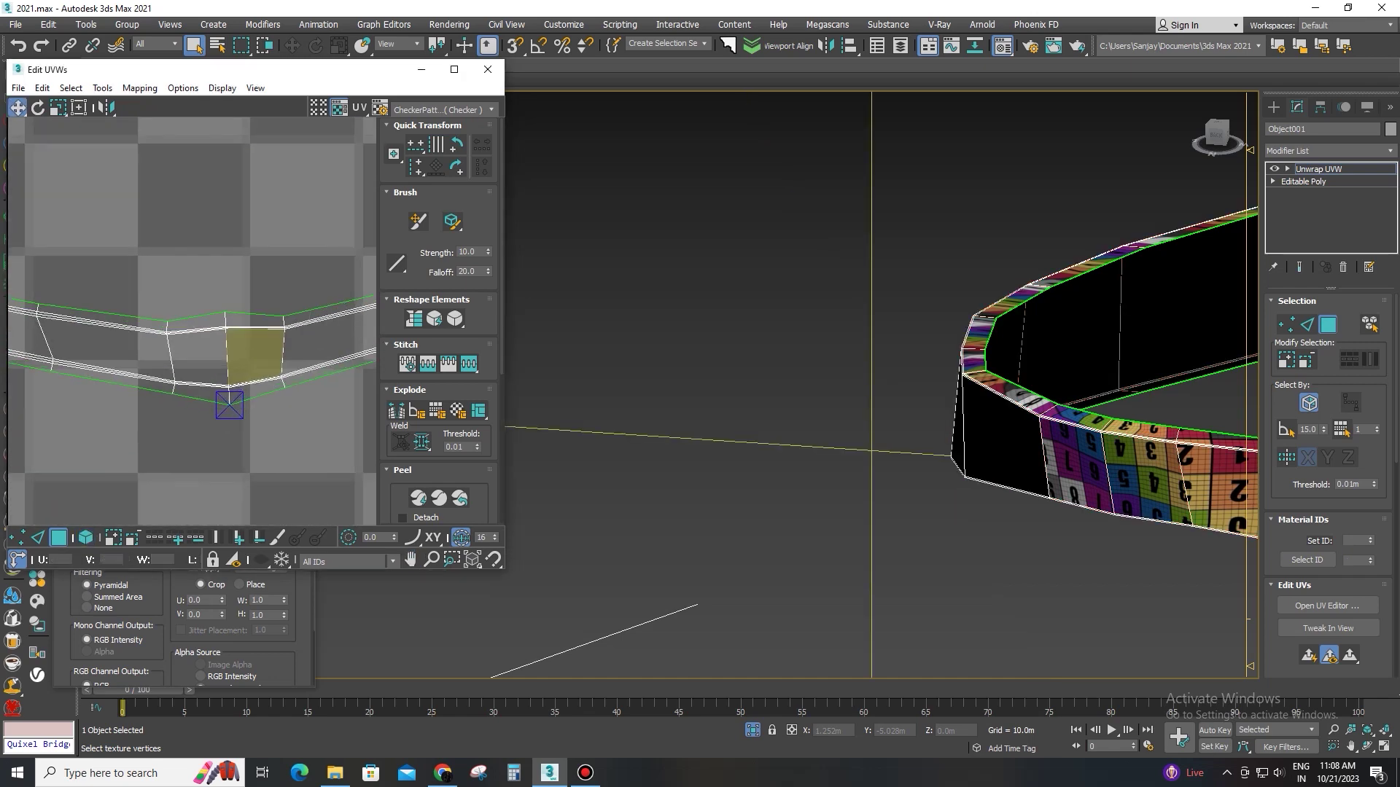
{"action": "key", "text": "2"}
{"action": "double_click", "coordinate": [235, 282]}
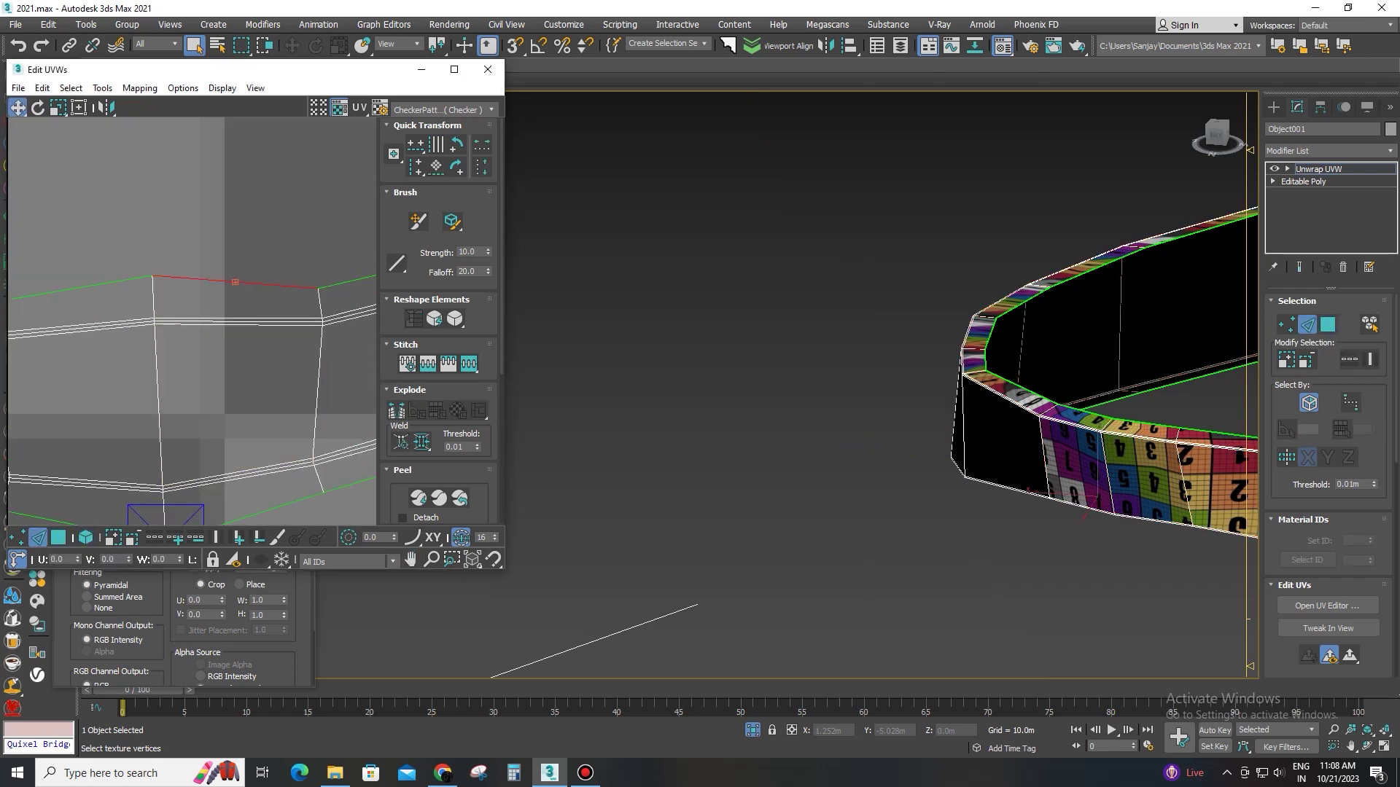
{"action": "key", "text": "alt+r"}
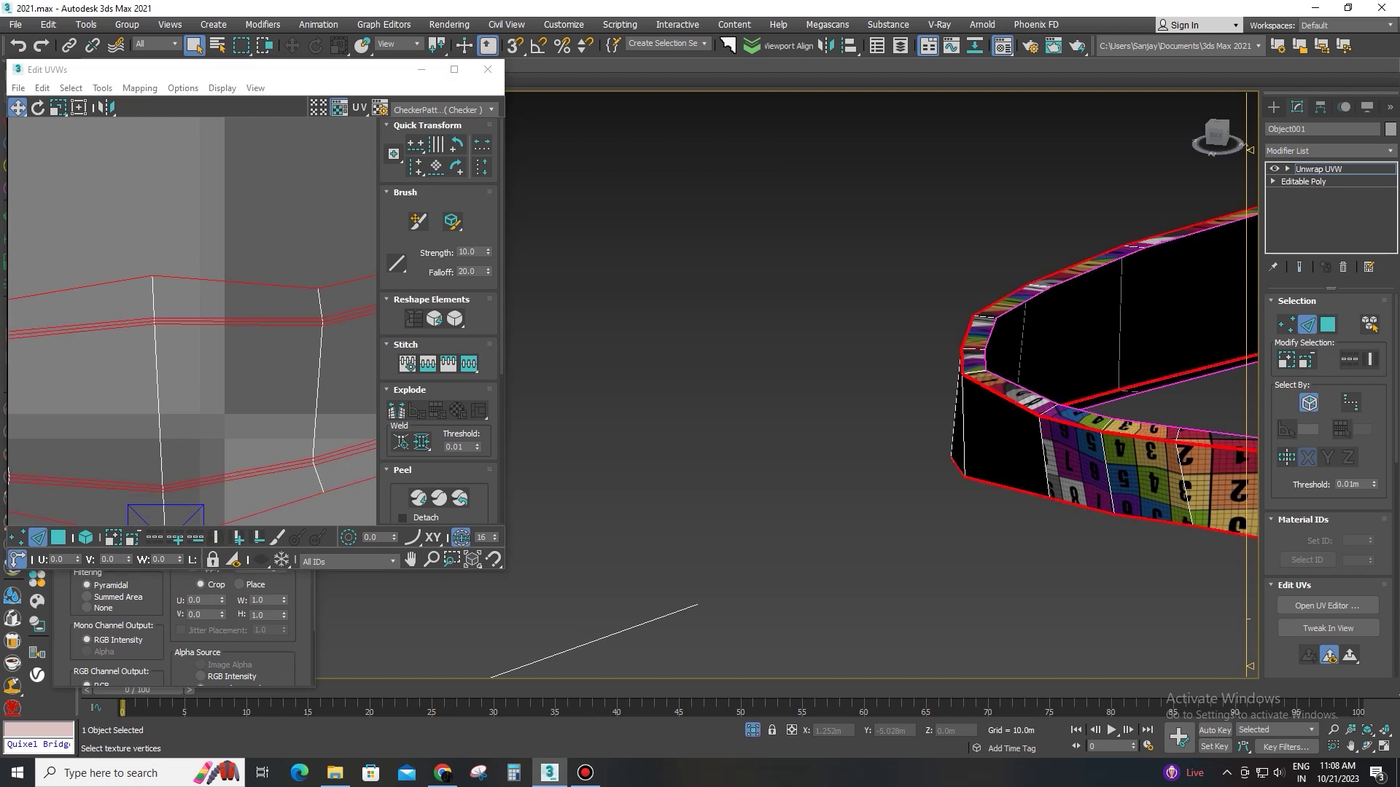
{"action": "scroll", "coordinate": [281, 348], "scroll_direction": "down", "scroll_amount": 5}
{"action": "left_click_drag", "start_coordinate": [415, 145], "coordinate": [418, 167]}
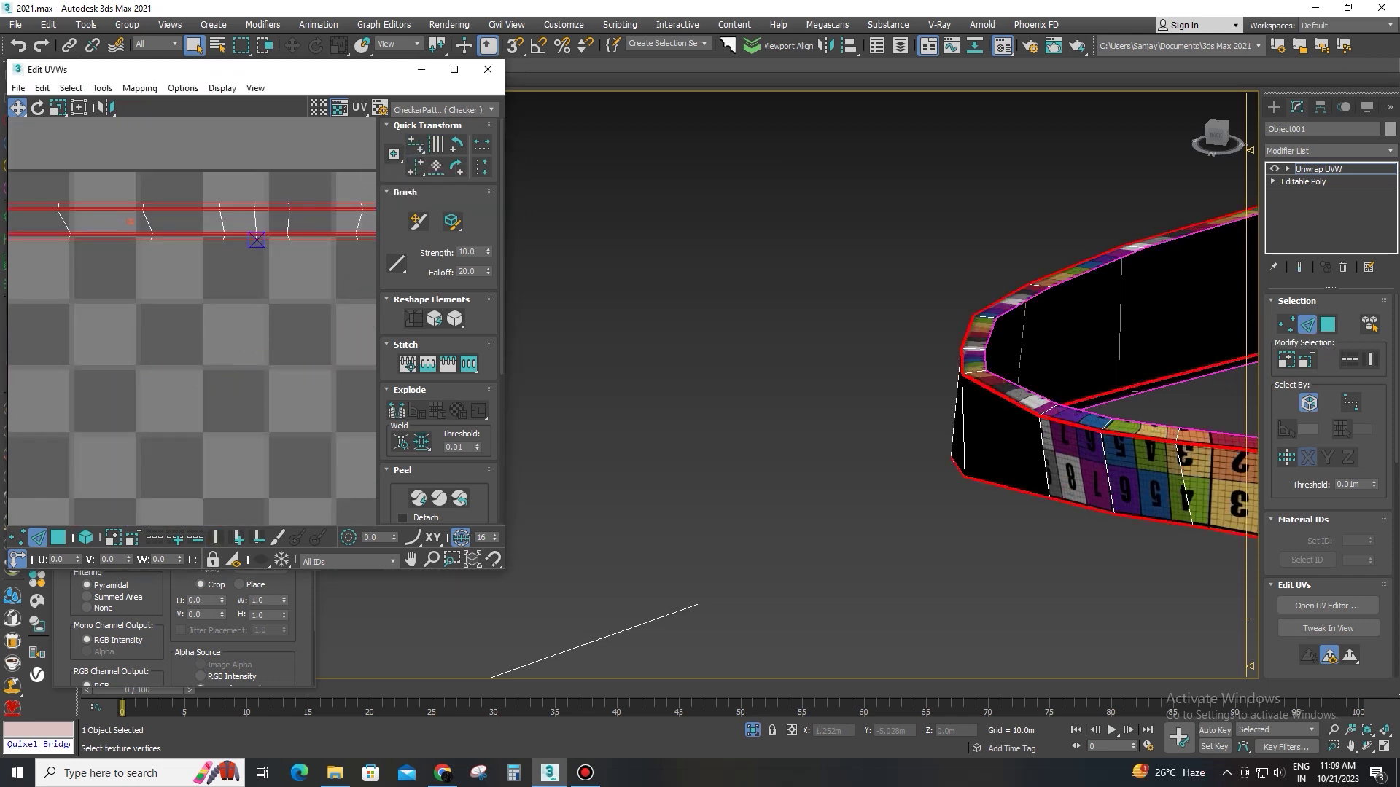
Step: Select all cross edges of the top plank's UV shell and align them vertically in place
{"action": "scroll", "coordinate": [302, 164], "scroll_direction": "up", "scroll_amount": 5}
{"action": "left_click", "coordinate": [261, 336]}
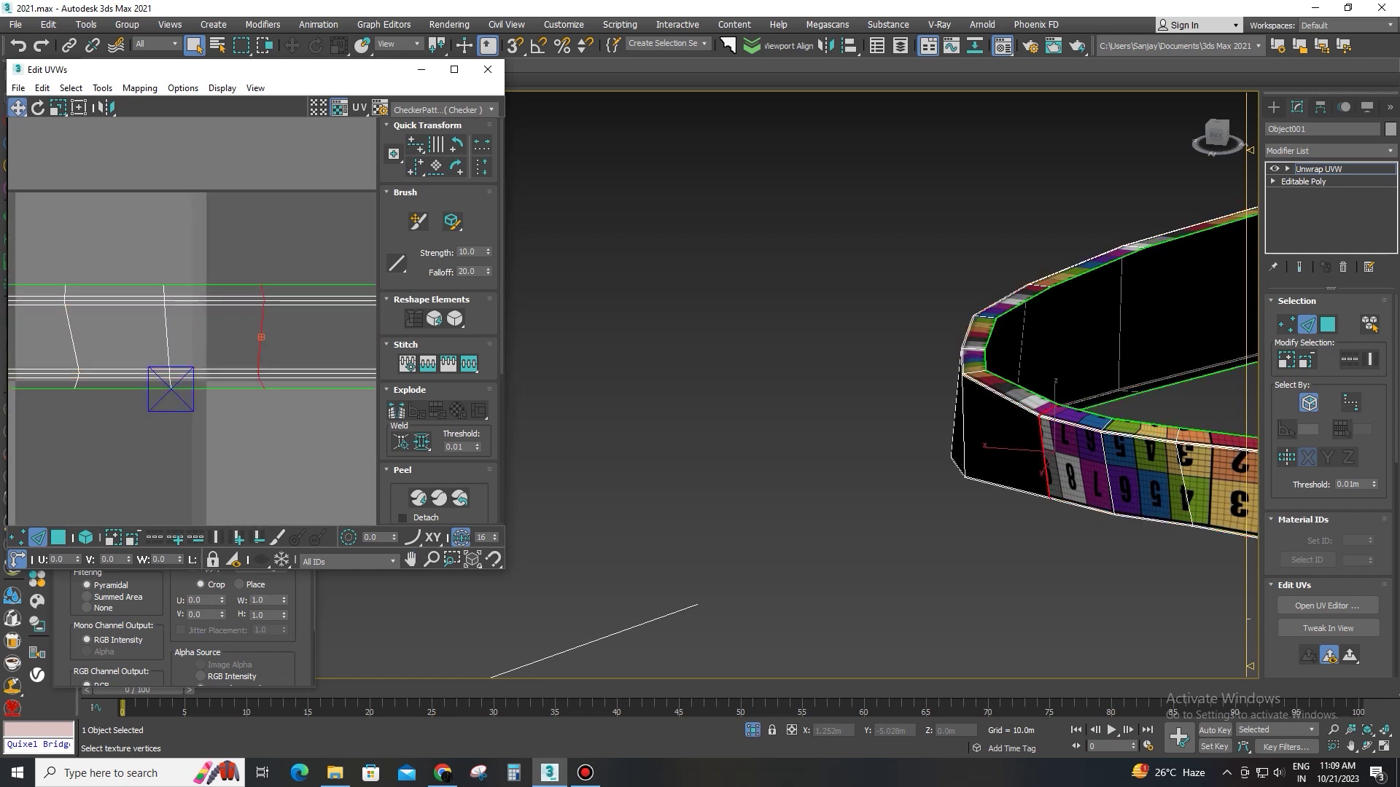
{"action": "left_click", "coordinate": [216, 537]}
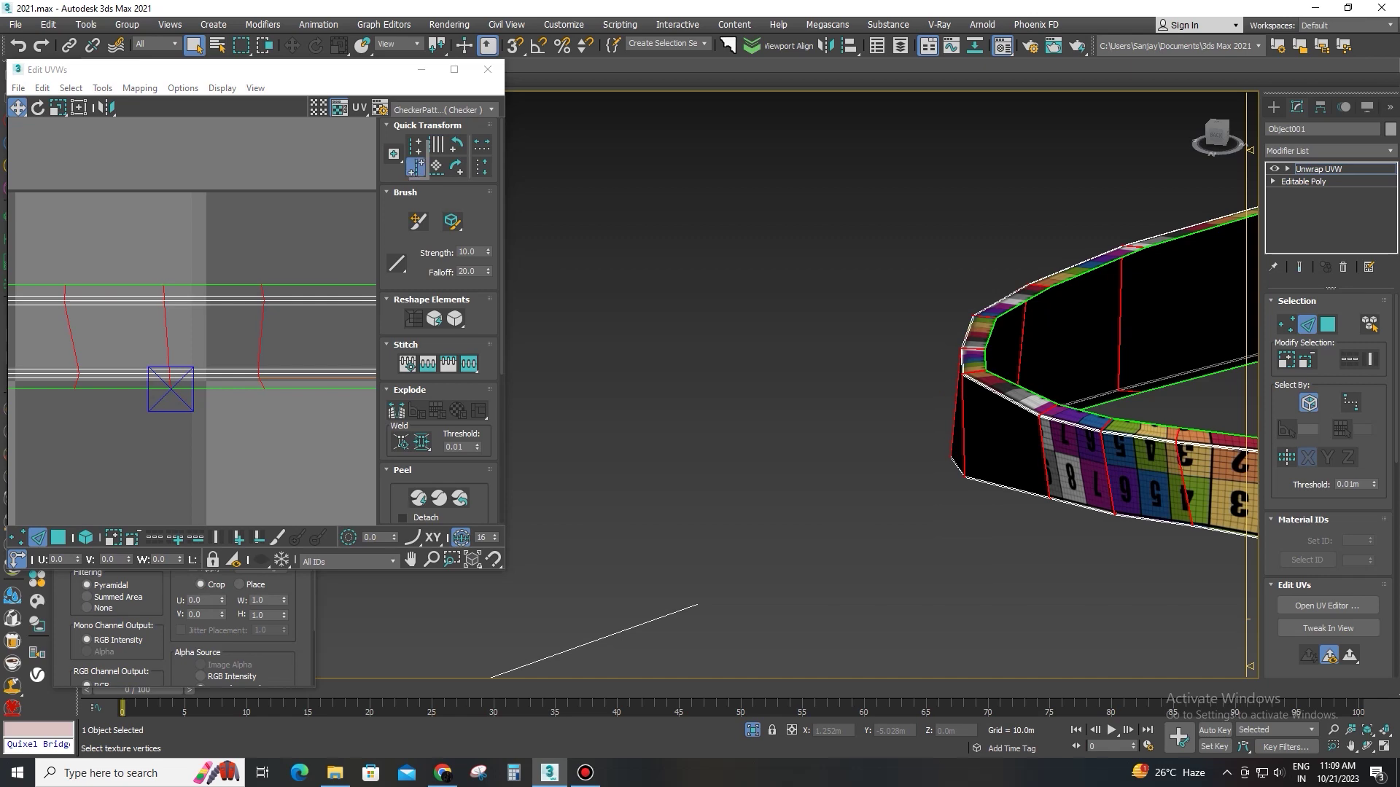
{"action": "left_click", "coordinate": [415, 167]}
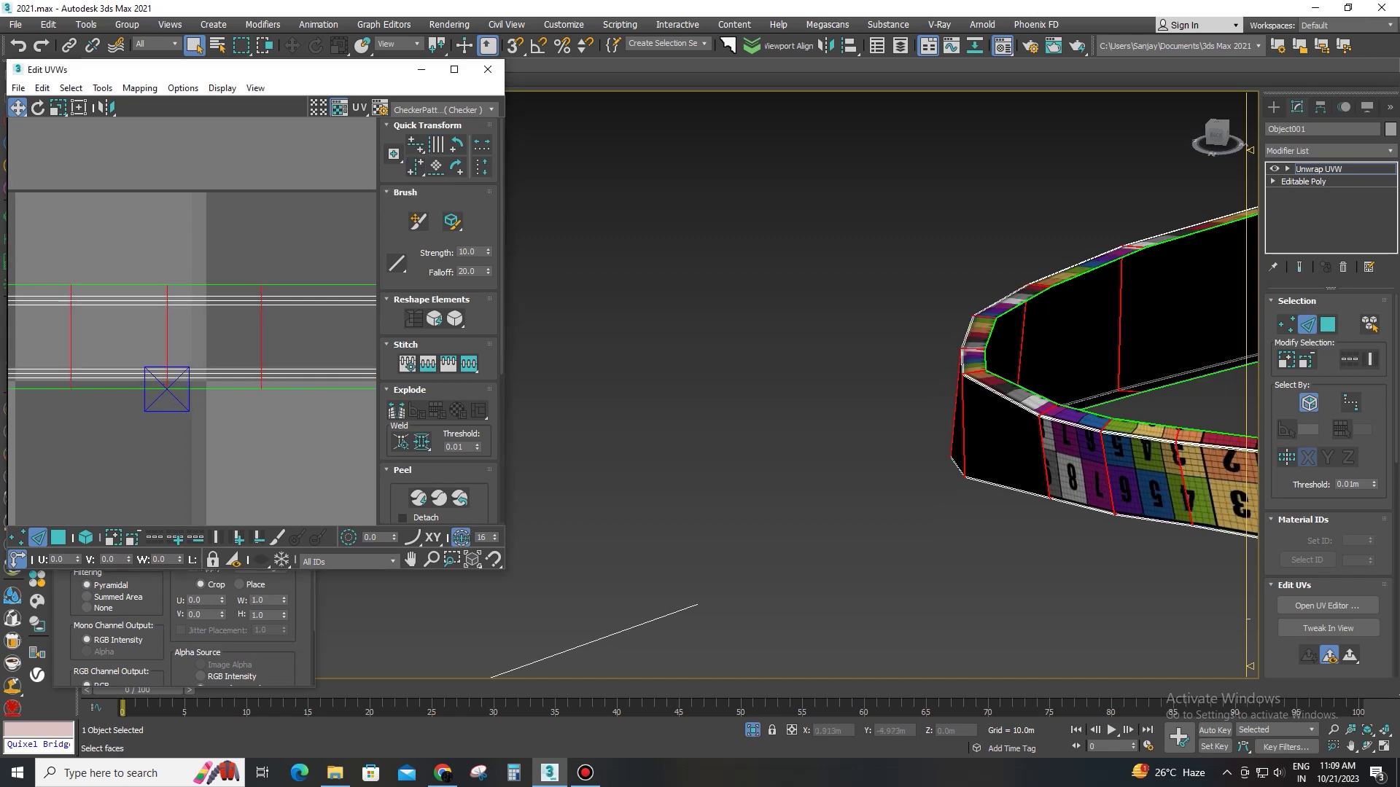
{"action": "scroll", "coordinate": [202, 414], "scroll_direction": "down", "scroll_amount": 6}
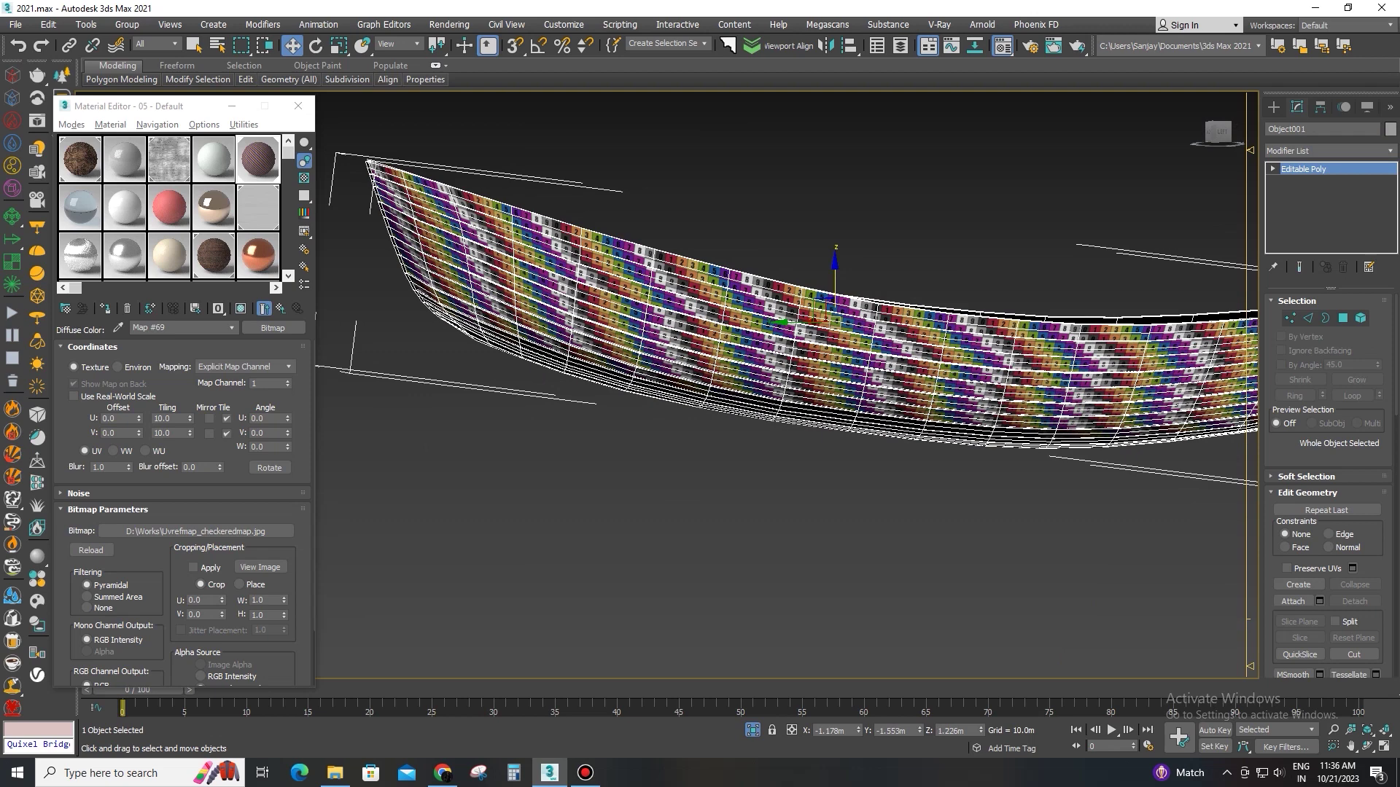
Step: Apply a fresh Unwrap UVW modifier to the collapsed hull mesh and reopen the UV editor
{"action": "left_click", "coordinate": [1327, 150]}
{"action": "key", "text": "u"}
{"action": "left_click", "coordinate": [1305, 512]}
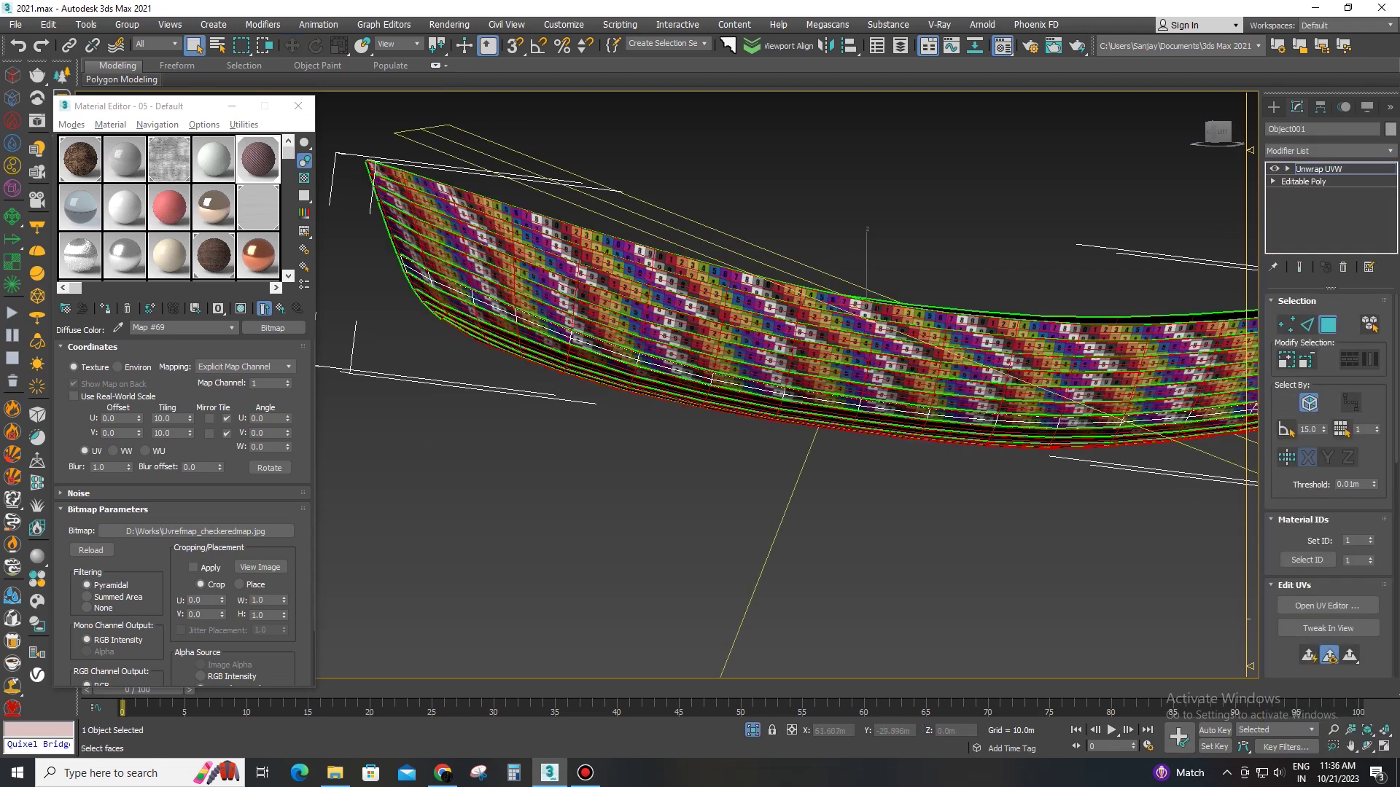
{"action": "left_click", "coordinate": [1328, 605]}
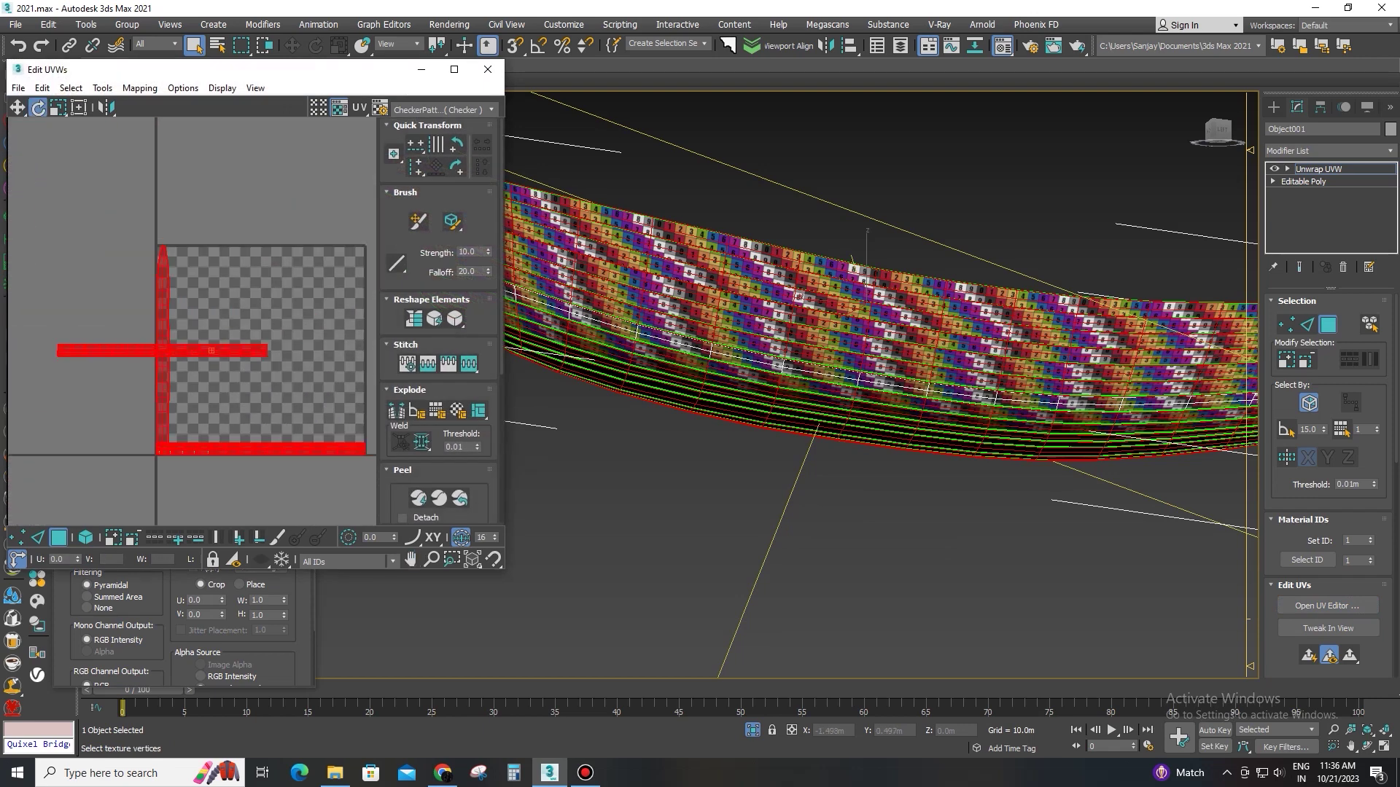
Step: Deselect the plank shells in the hull's UV layout
{"action": "scroll", "coordinate": [269, 386], "scroll_direction": "up", "scroll_amount": 3}
{"action": "left_click", "coordinate": [269, 386]}
{"action": "middle_click_drag", "start_coordinate": [269, 386], "coordinate": [357, 355]}
{"action": "scroll", "coordinate": [355, 352], "scroll_direction": "down", "scroll_amount": 1}
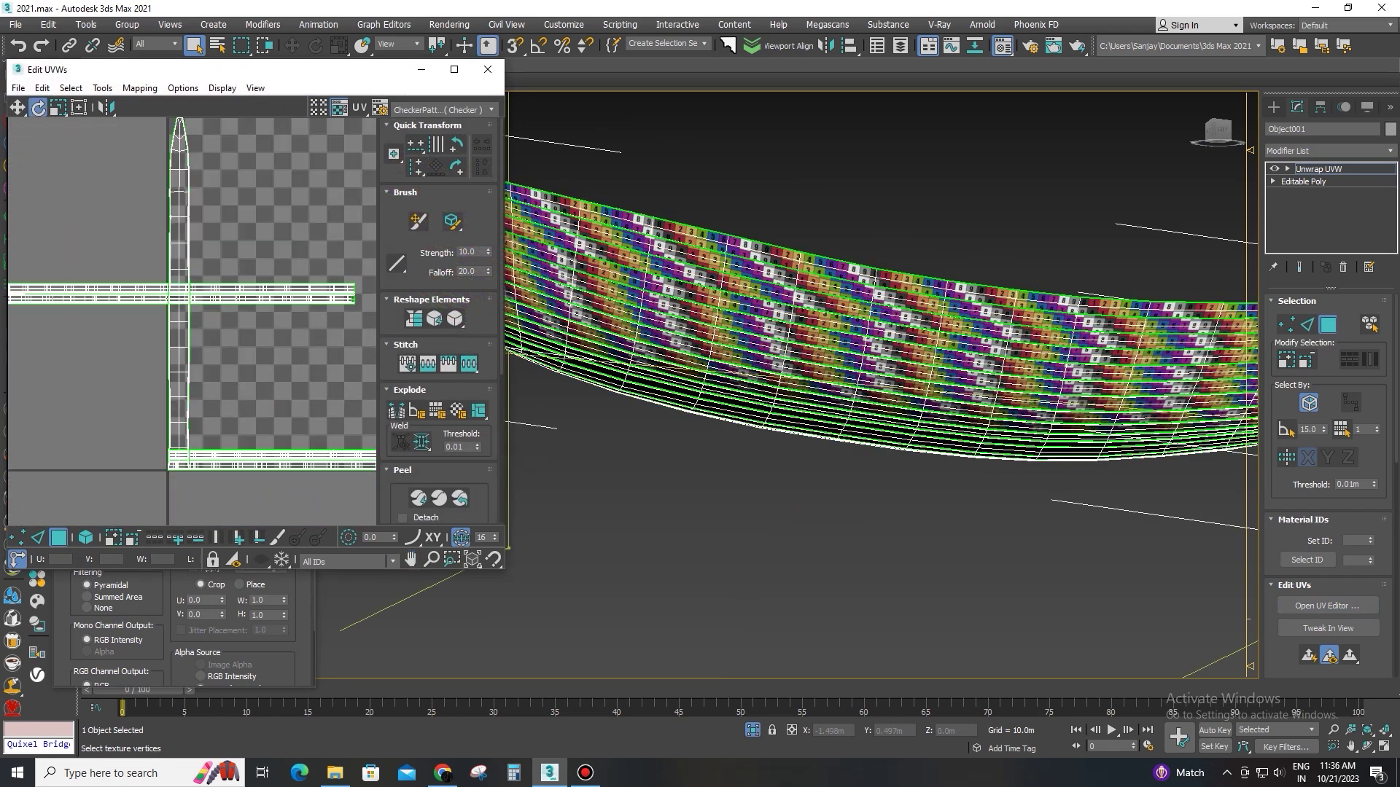
Step: Select the whole plank strip crossing the middle of the hull's UV layout and move it just above the lowest strip inside the tile
{"action": "left_click", "coordinate": [85, 538]}
{"action": "left_click", "coordinate": [218, 295]}
{"action": "scroll", "coordinate": [218, 295], "scroll_direction": "down", "scroll_amount": 2}
{"action": "middle_click_drag", "start_coordinate": [219, 294], "coordinate": [159, 295]}
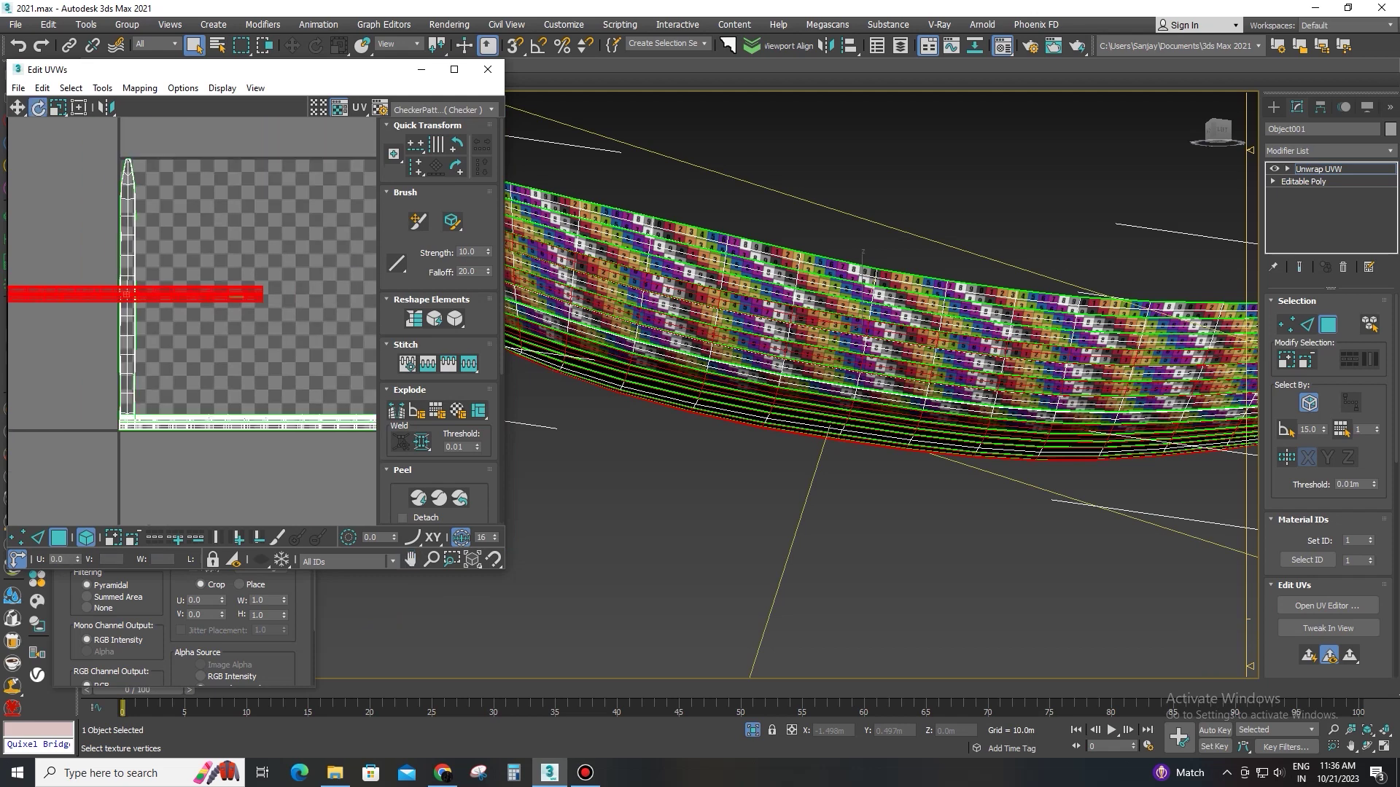
{"action": "key", "text": "w"}
{"action": "left_click_drag", "start_coordinate": [127, 294], "coordinate": [275, 379]}
Step: Rotate the upright plank UV shell 90 degrees to lie horizontally and place it above the other two strips
{"action": "left_click", "coordinate": [128, 330]}
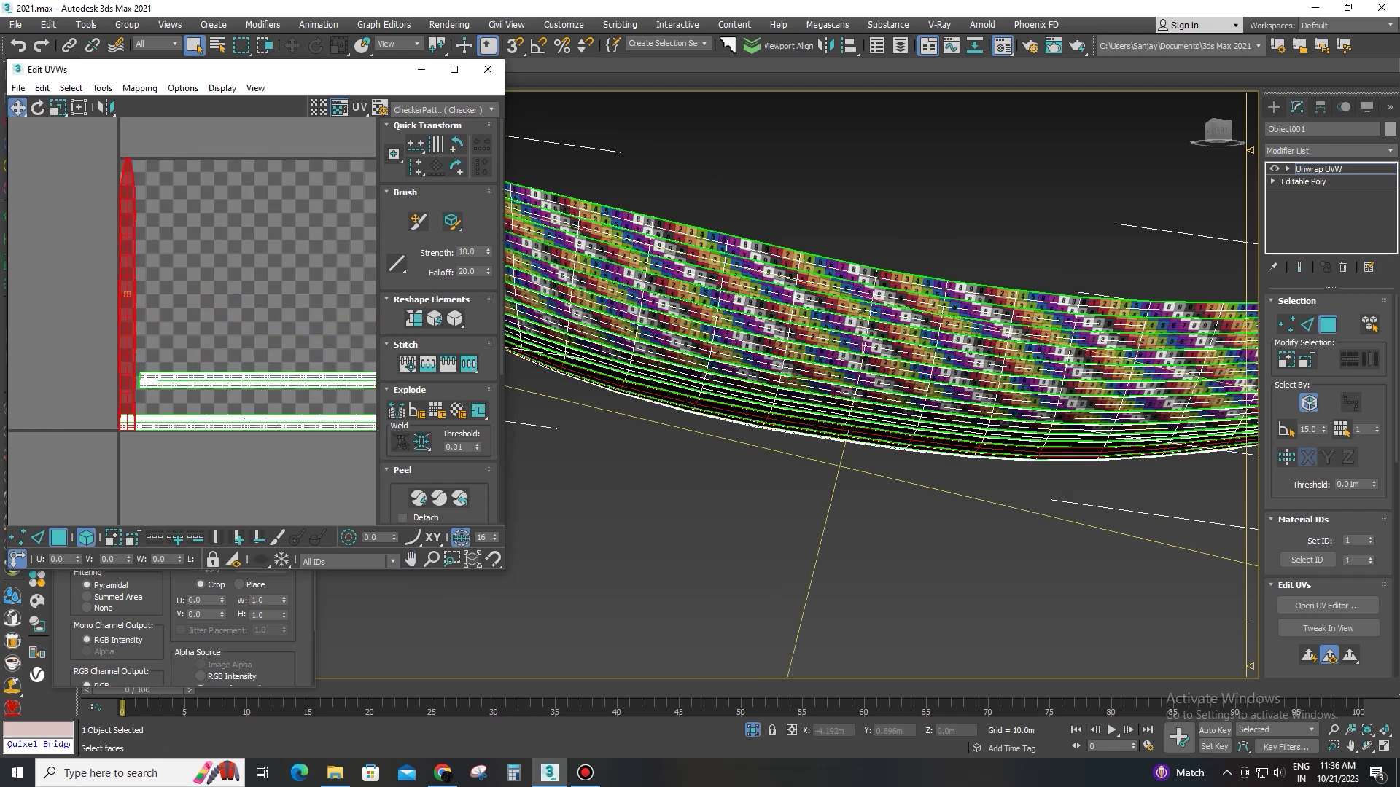
{"action": "left_click", "coordinate": [456, 144]}
{"action": "middle_click_drag", "start_coordinate": [179, 291], "coordinate": [195, 290]}
{"action": "left_click_drag", "start_coordinate": [193, 289], "coordinate": [317, 330]}
Step: Select all the hull plank UV shells and pack them with rescaling into the UV tile
{"action": "scroll", "coordinate": [824, 408], "scroll_direction": "down", "scroll_amount": 4}
{"action": "middle_click_drag", "start_coordinate": [824, 409], "coordinate": [772, 365], "text": "alt"}
{"action": "scroll", "coordinate": [766, 438], "scroll_direction": "up", "scroll_amount": 5}
{"action": "middle_click_drag", "start_coordinate": [751, 466], "coordinate": [797, 219], "text": "alt"}
{"action": "key", "text": "ctrl+a"}
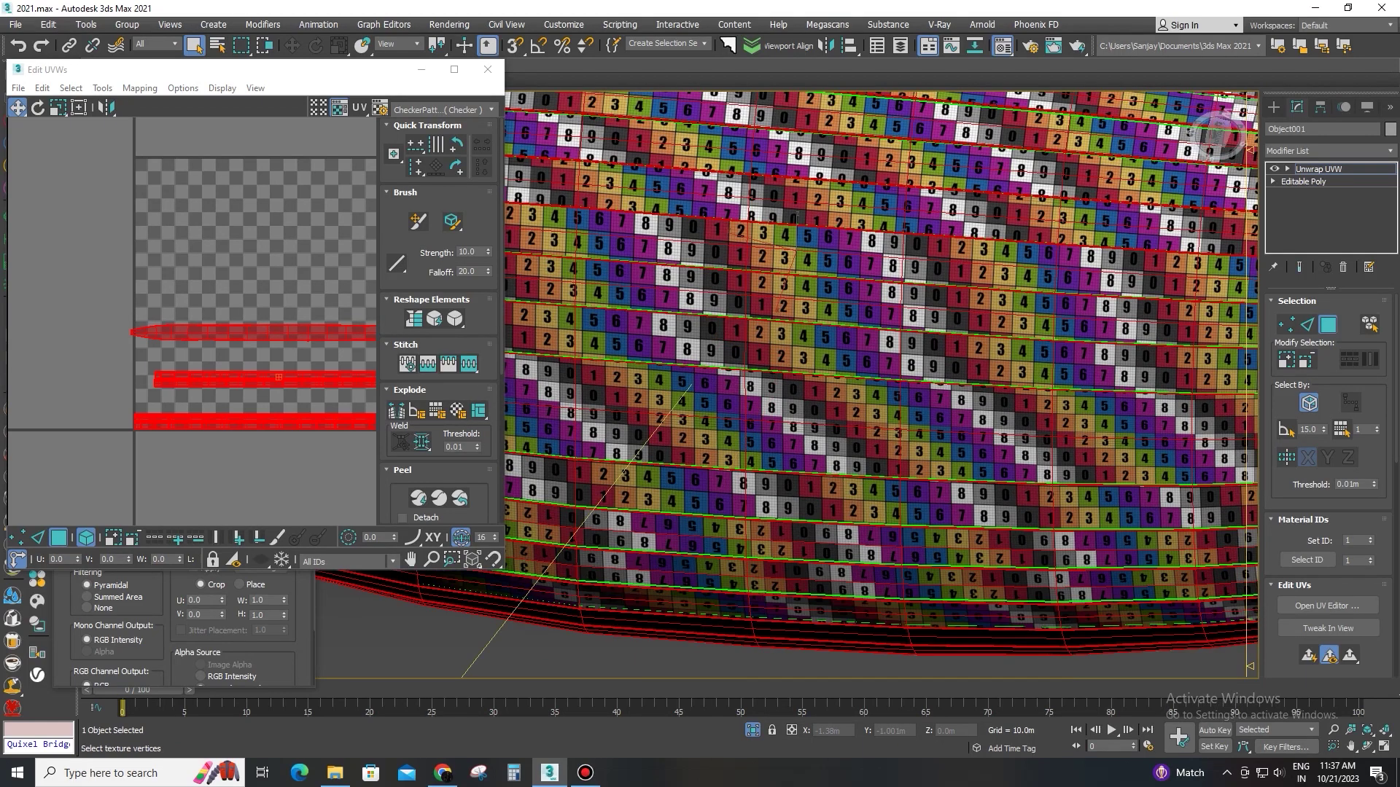
{"action": "scroll", "coordinate": [438, 321], "scroll_direction": "down", "scroll_amount": 5}
{"action": "left_click", "coordinate": [396, 417]}
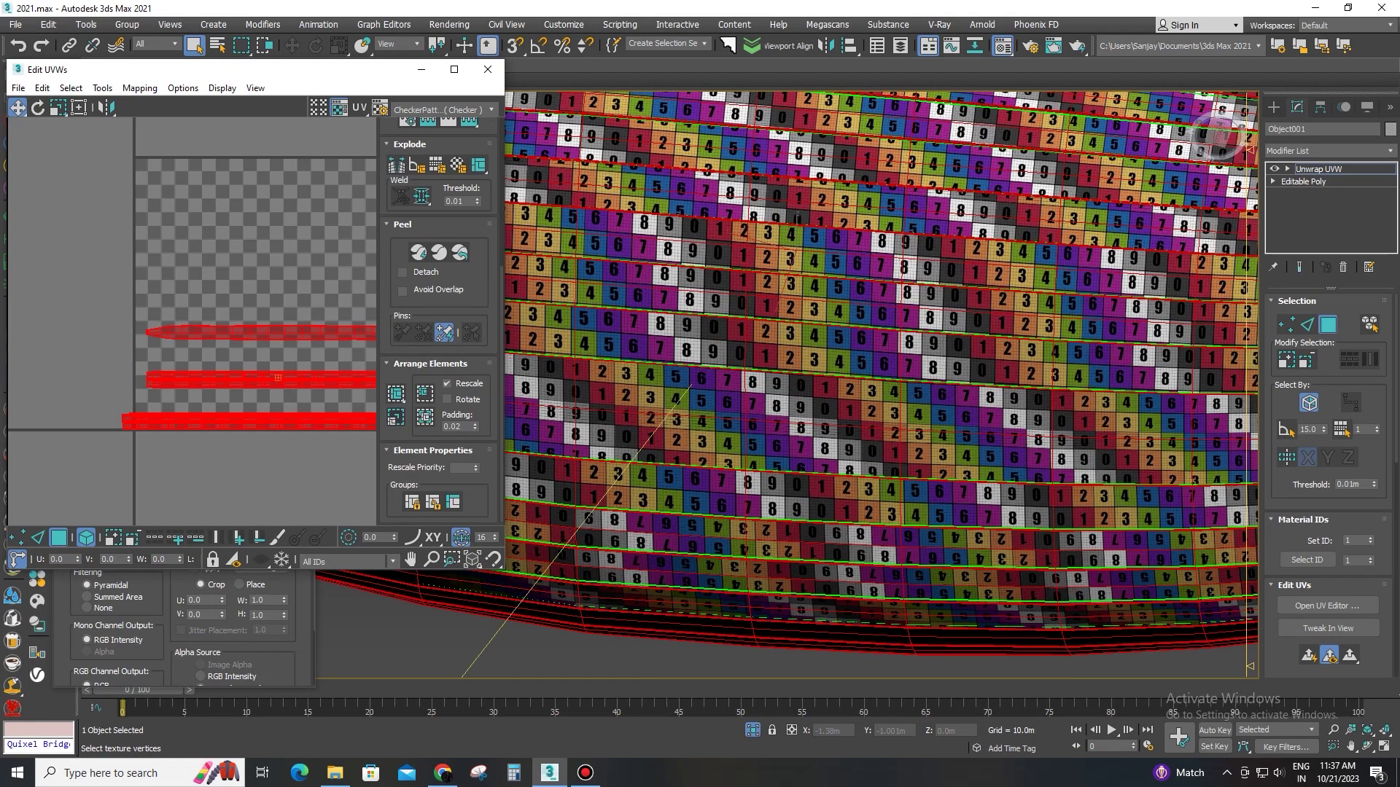
{"action": "left_click", "coordinate": [396, 394]}
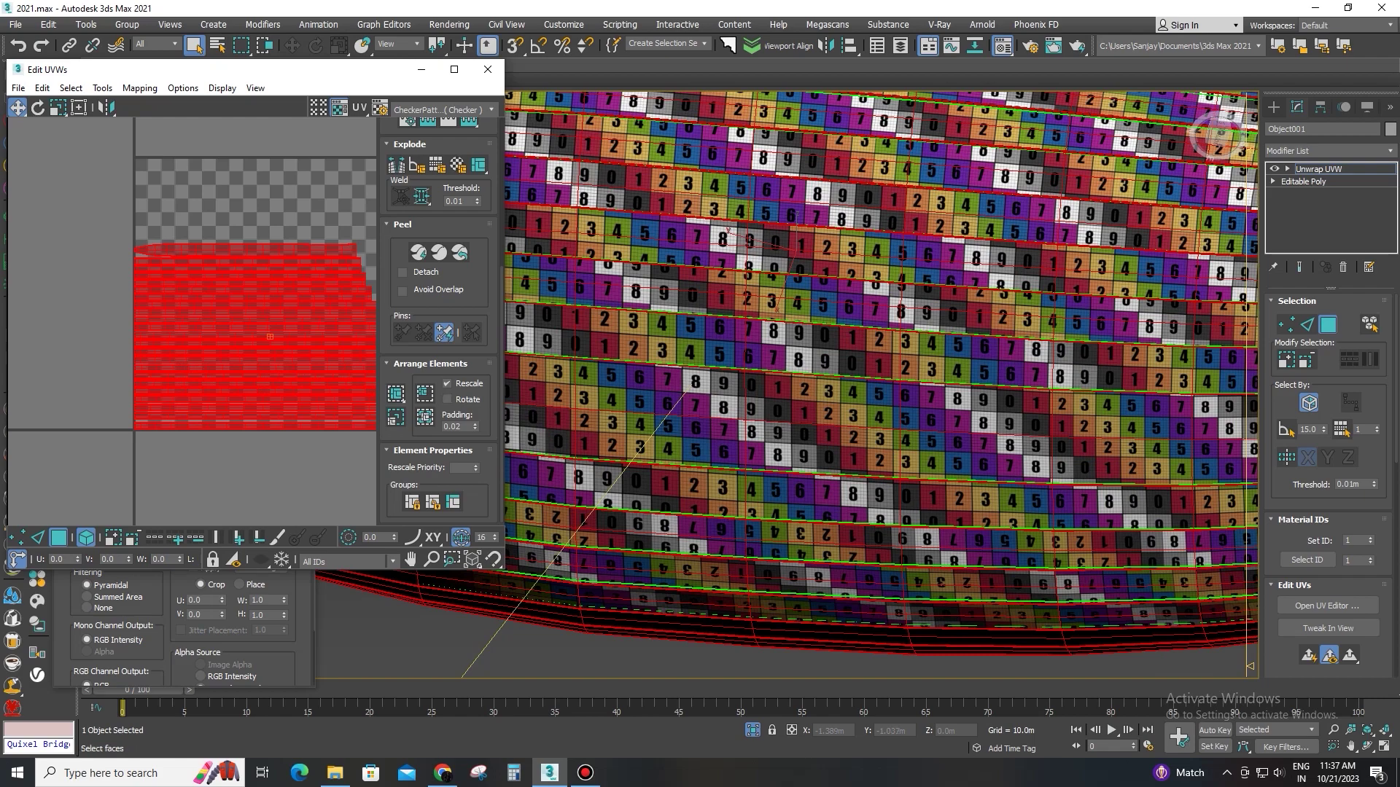
Step: Review the checker pattern on the planks and collapse the Unwrap UVW modifier into the hull mesh
{"action": "middle_click_drag", "start_coordinate": [772, 379], "coordinate": [765, 318], "text": "alt"}
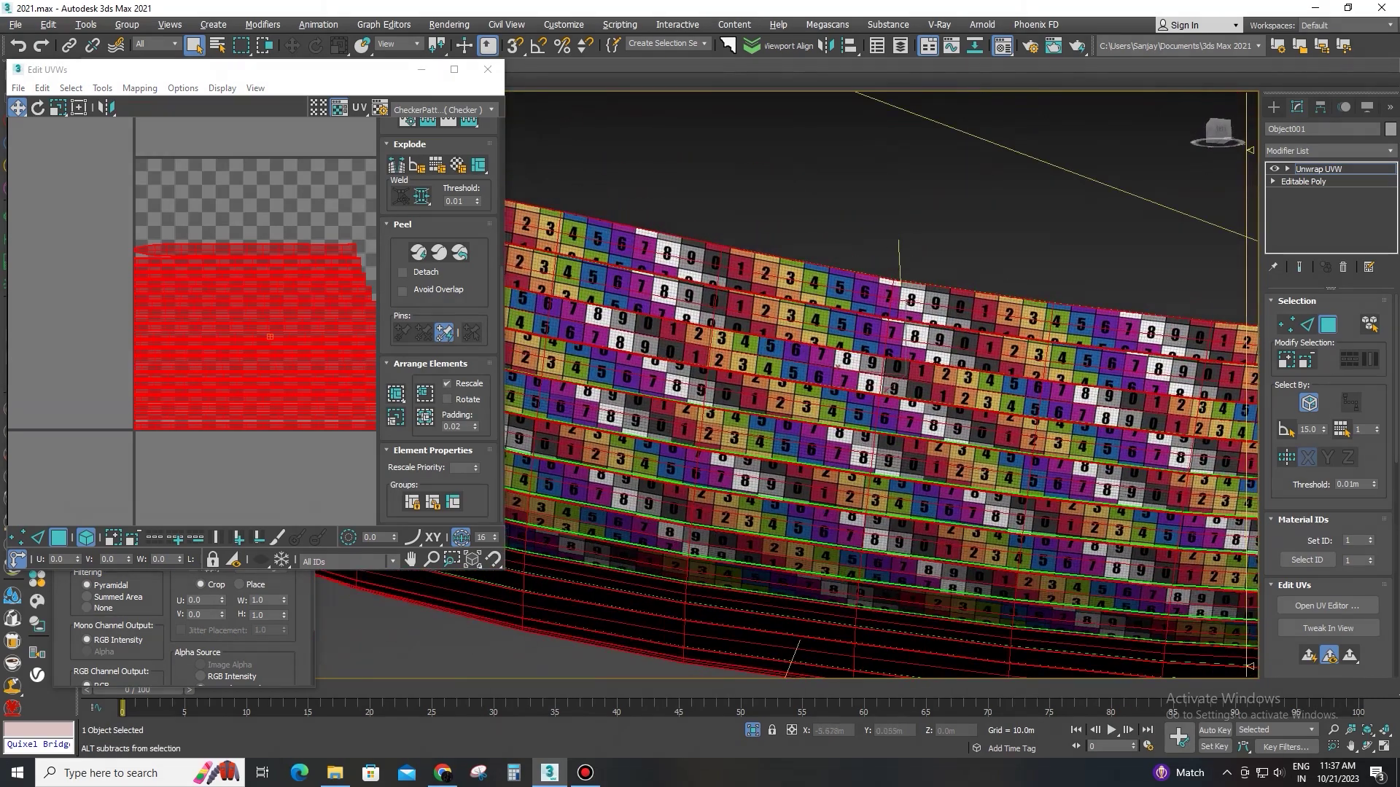
{"action": "scroll", "coordinate": [353, 238], "scroll_direction": "up", "scroll_amount": 4}
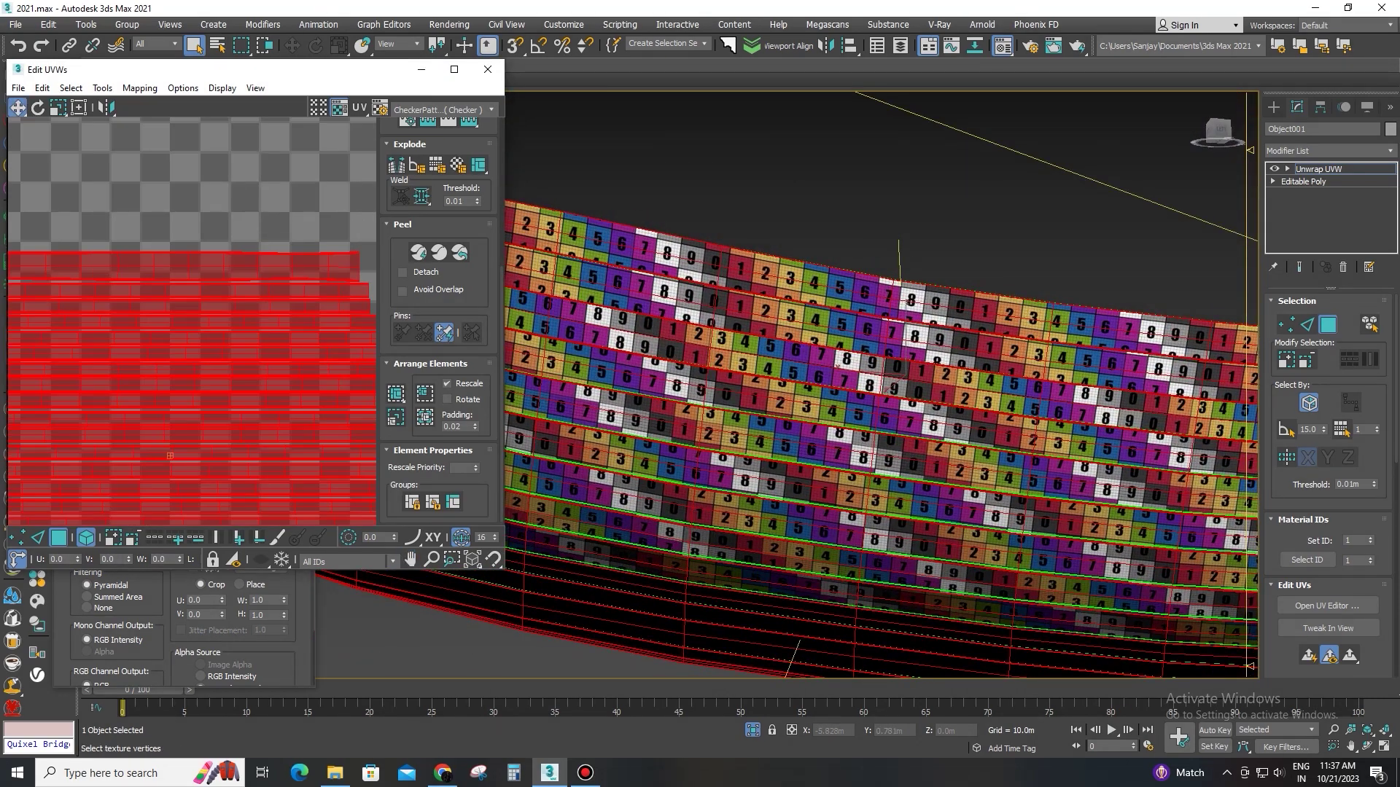
{"action": "right_click", "coordinate": [1312, 168]}
{"action": "left_click", "coordinate": [1284, 300]}
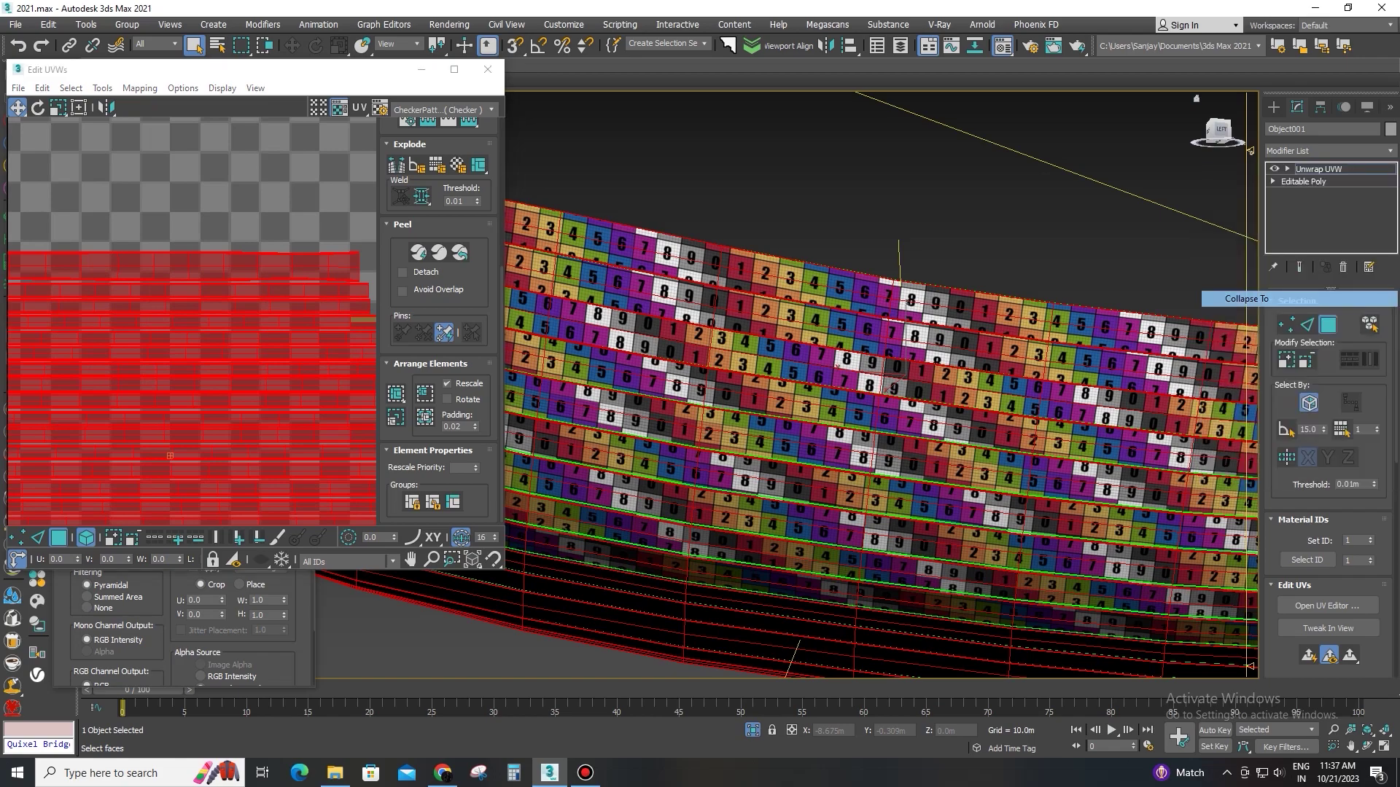
{"action": "scroll", "coordinate": [1079, 291], "scroll_direction": "down", "scroll_amount": 4}
{"action": "middle_click_drag", "start_coordinate": [1079, 292], "coordinate": [1057, 365], "text": "alt"}
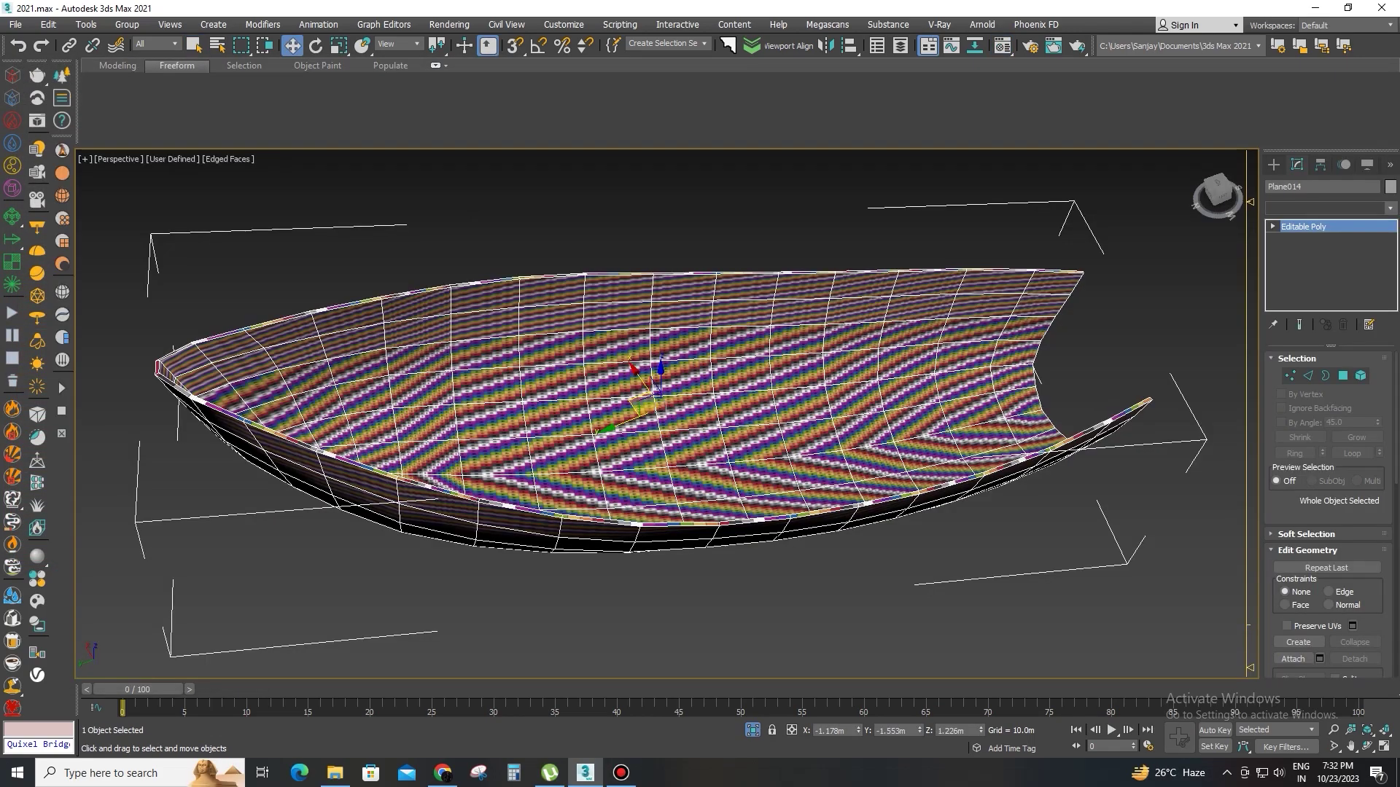
Step: Apply an Unwrap UVW modifier to the boat's inner hull
{"action": "left_click", "coordinate": [1329, 208]}
{"action": "key", "text": "u"}
{"action": "key", "text": "Return"}
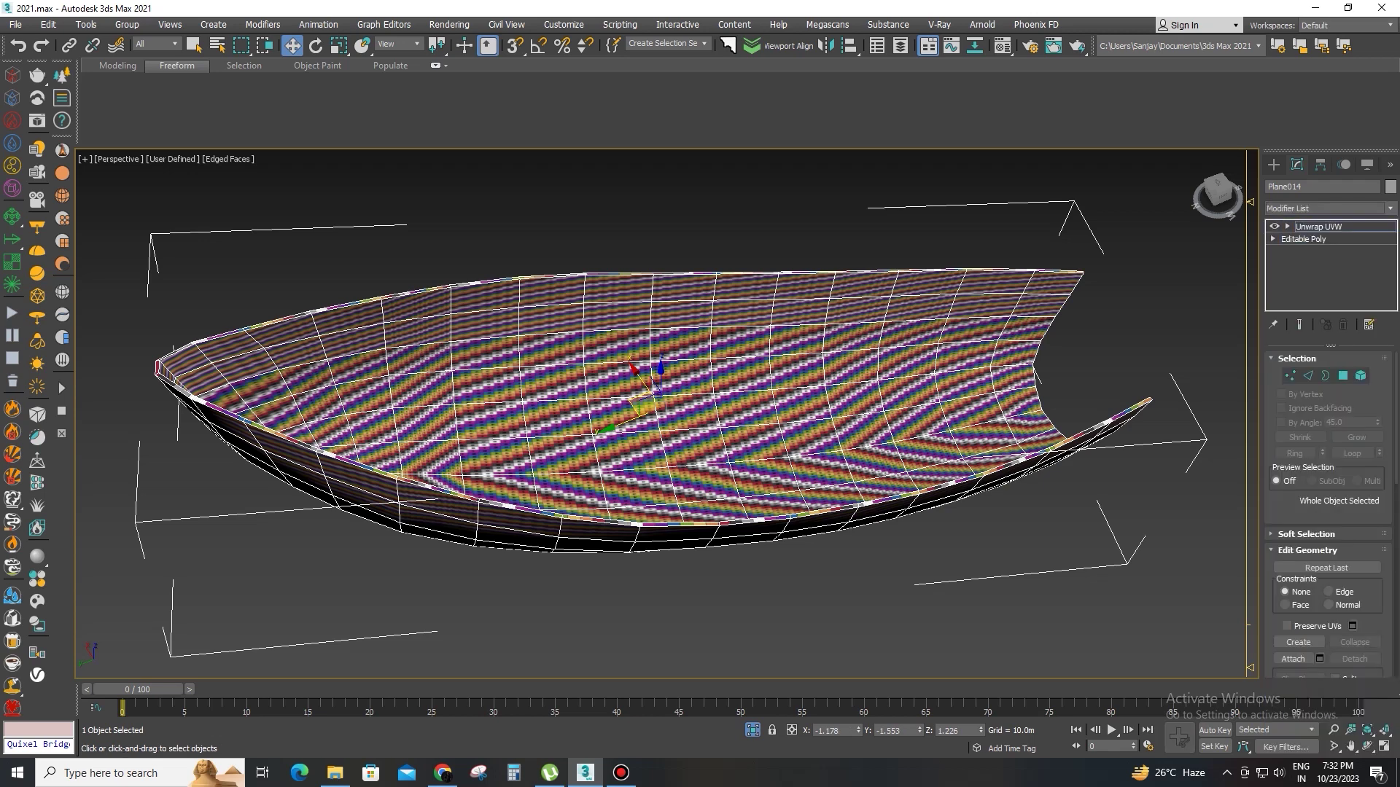
Step: Select all faces of the inner hull, apply a quick planar map and open the UV editor
{"action": "key", "text": "ctrl+a"}
{"action": "scroll", "coordinate": [1331, 518], "scroll_direction": "down", "scroll_amount": 5}
{"action": "left_click", "coordinate": [1309, 505]}
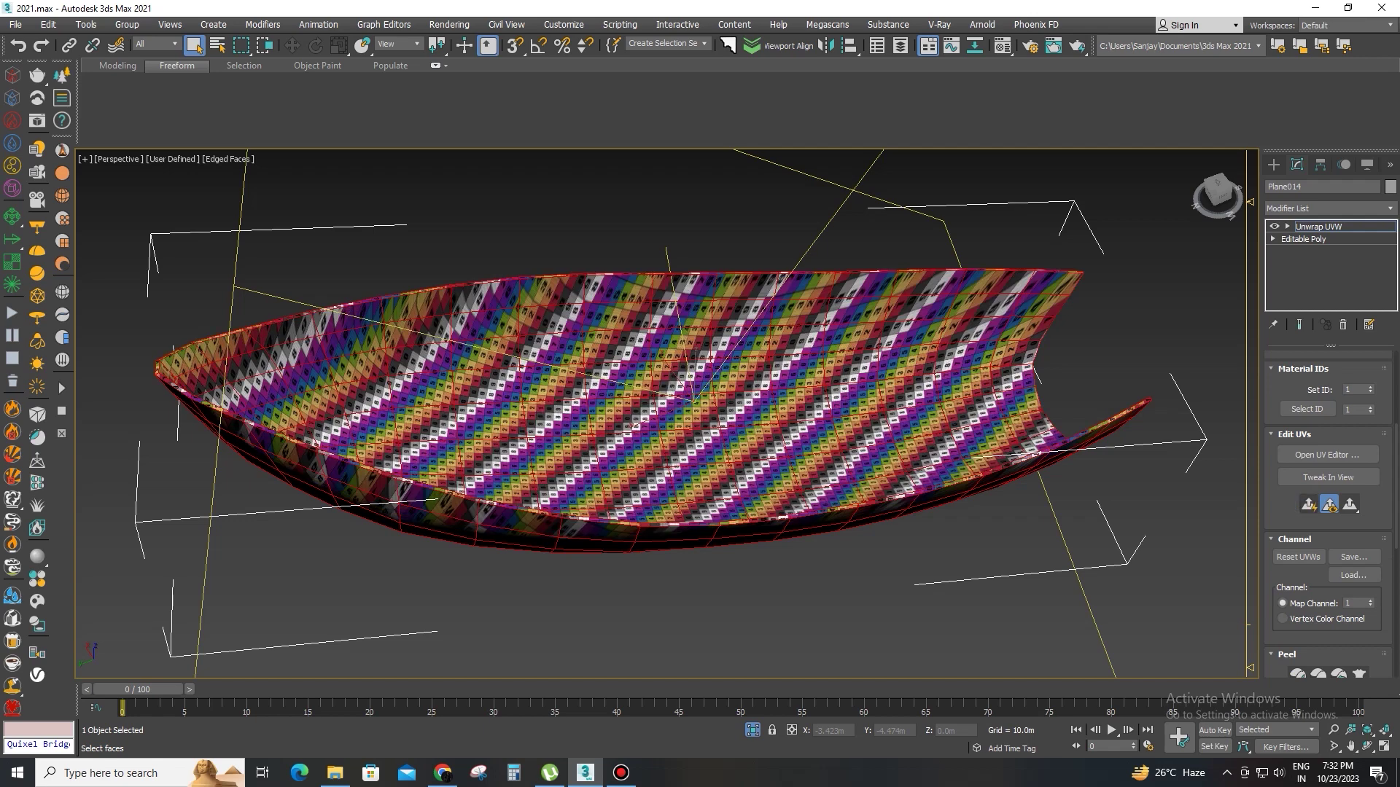
{"action": "left_click", "coordinate": [1328, 454]}
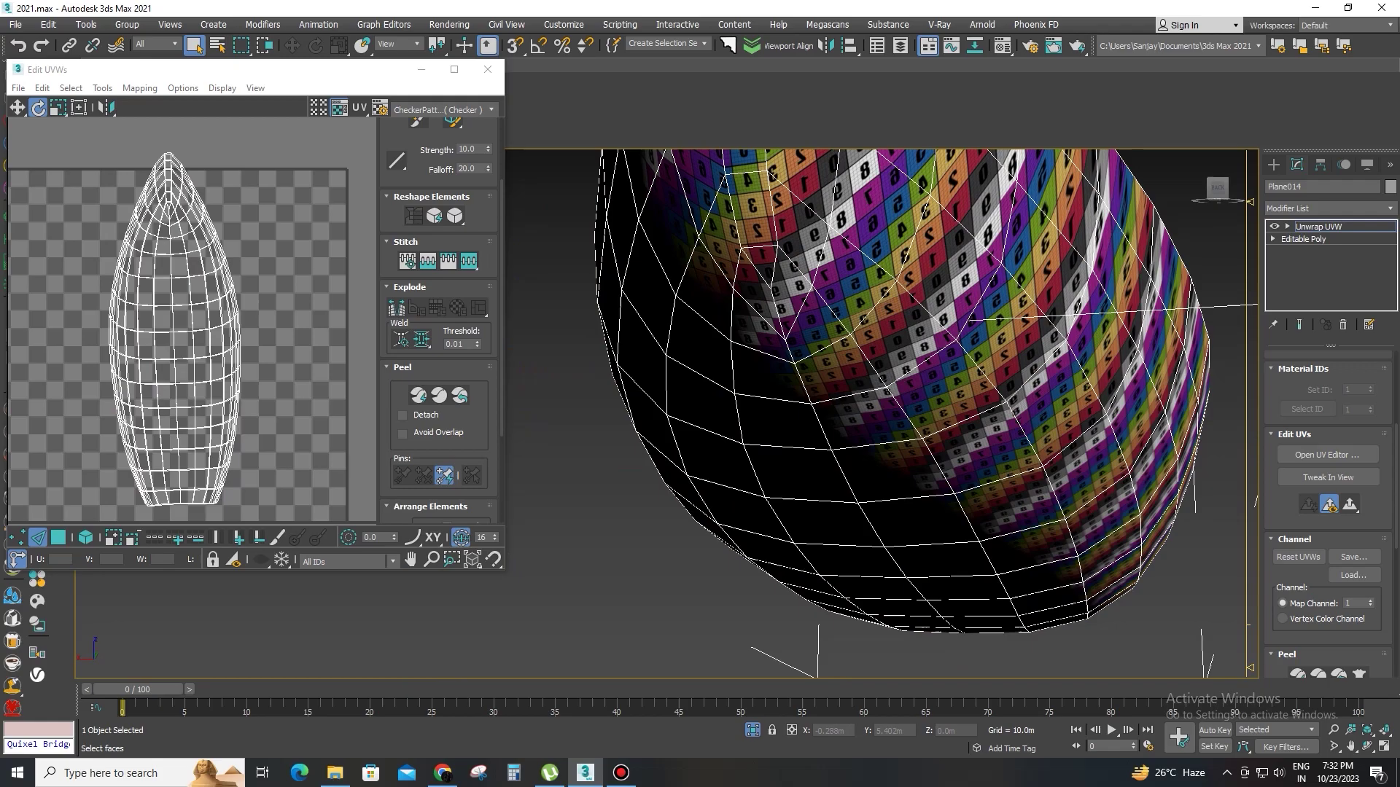
Step: Select the central lengthwise edge loop of the inner hull and break the UVs along it
{"action": "double_click", "coordinate": [778, 315]}
{"action": "middle_click_drag", "start_coordinate": [779, 315], "coordinate": [1179, 504], "text": "alt"}
{"action": "left_click", "coordinate": [396, 307]}
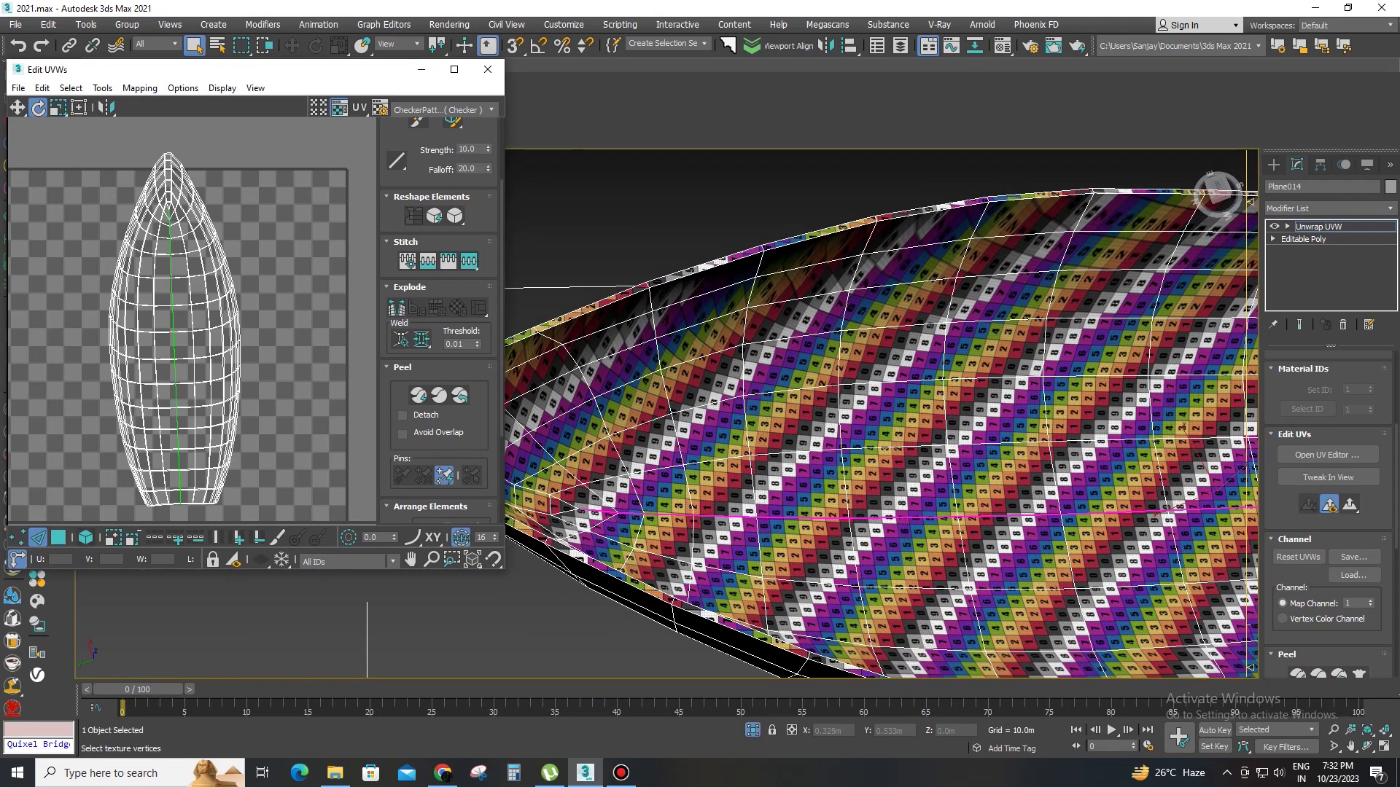
Step: Select all faces of the inner hull and unfold them with Quick Peel
{"action": "key", "text": "ctrl+a"}
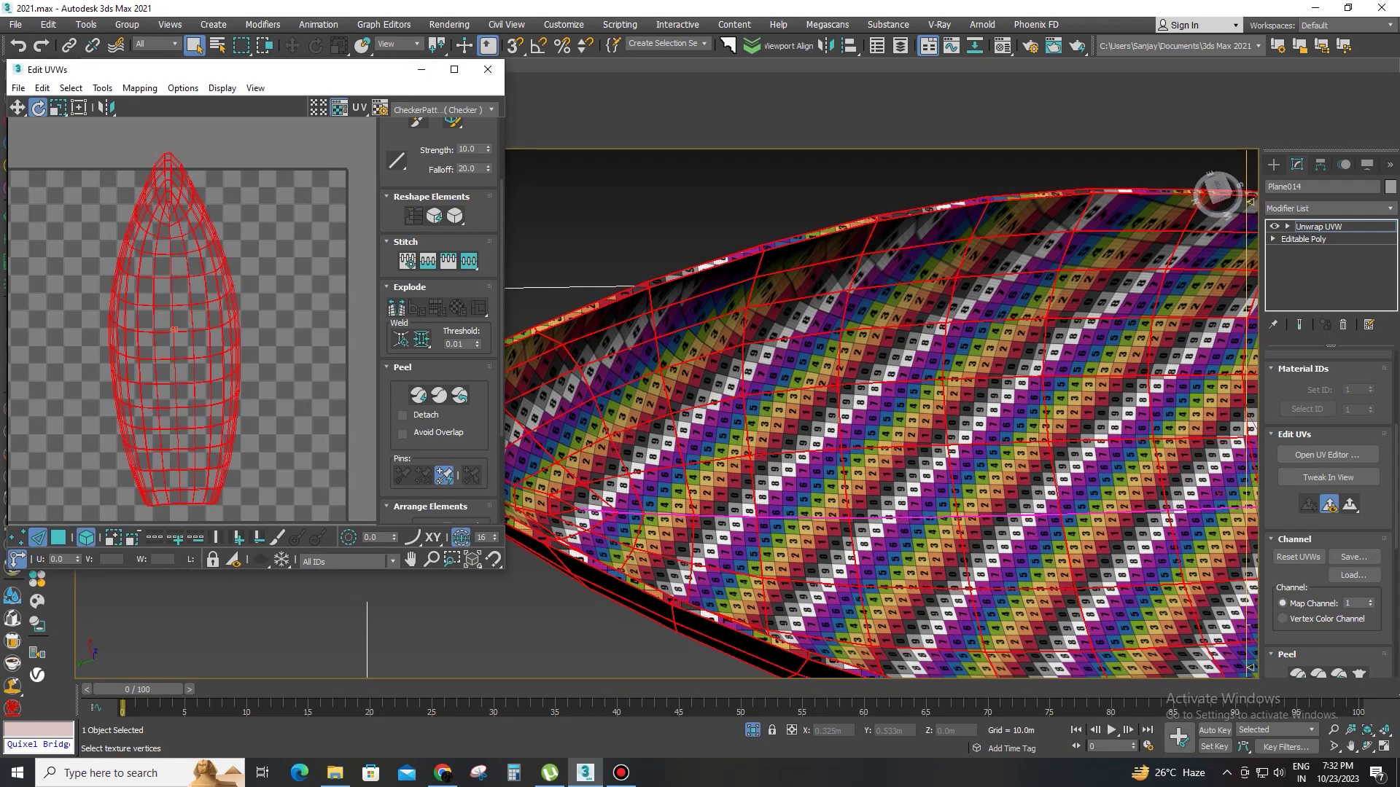
{"action": "key", "text": "3"}
{"action": "left_click", "coordinate": [419, 395]}
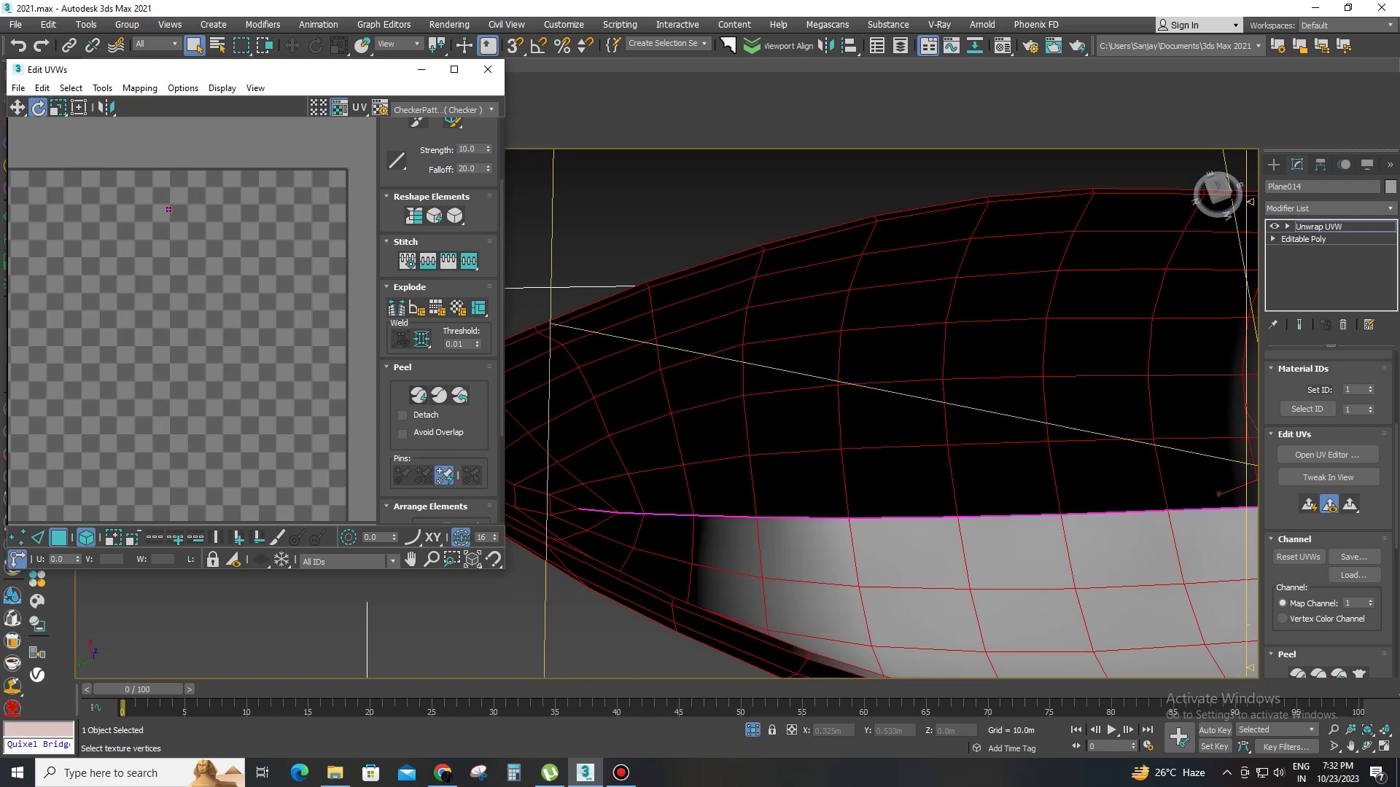
{"action": "scroll", "coordinate": [104, 427], "scroll_direction": "down", "scroll_amount": 5}
{"action": "key", "text": "z"}
{"action": "scroll", "coordinate": [193, 315], "scroll_direction": "up", "scroll_amount": 15}
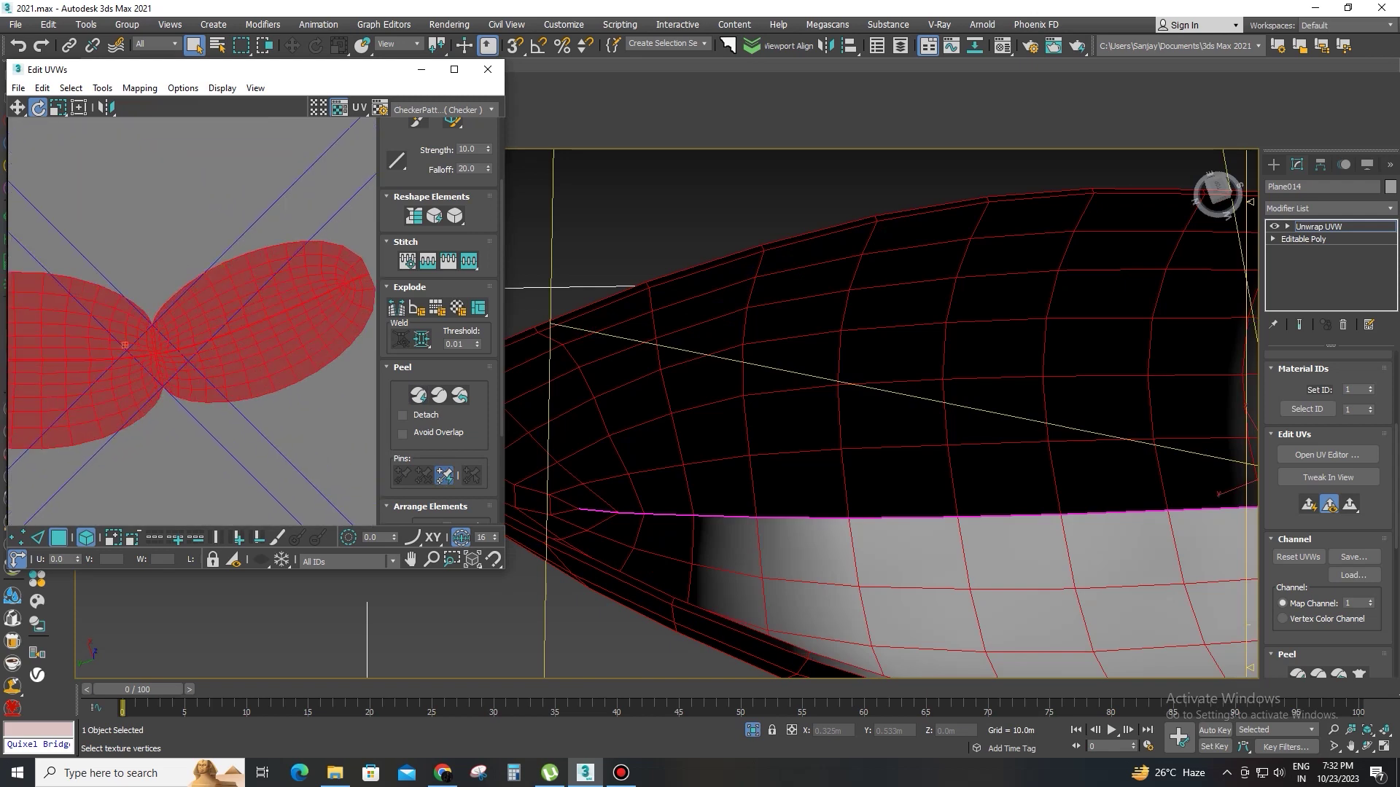
Step: Pack the inner hull's peeled UVs into the tile and collapse its modifier stack
{"action": "scroll", "coordinate": [438, 321], "scroll_direction": "down", "scroll_amount": 3}
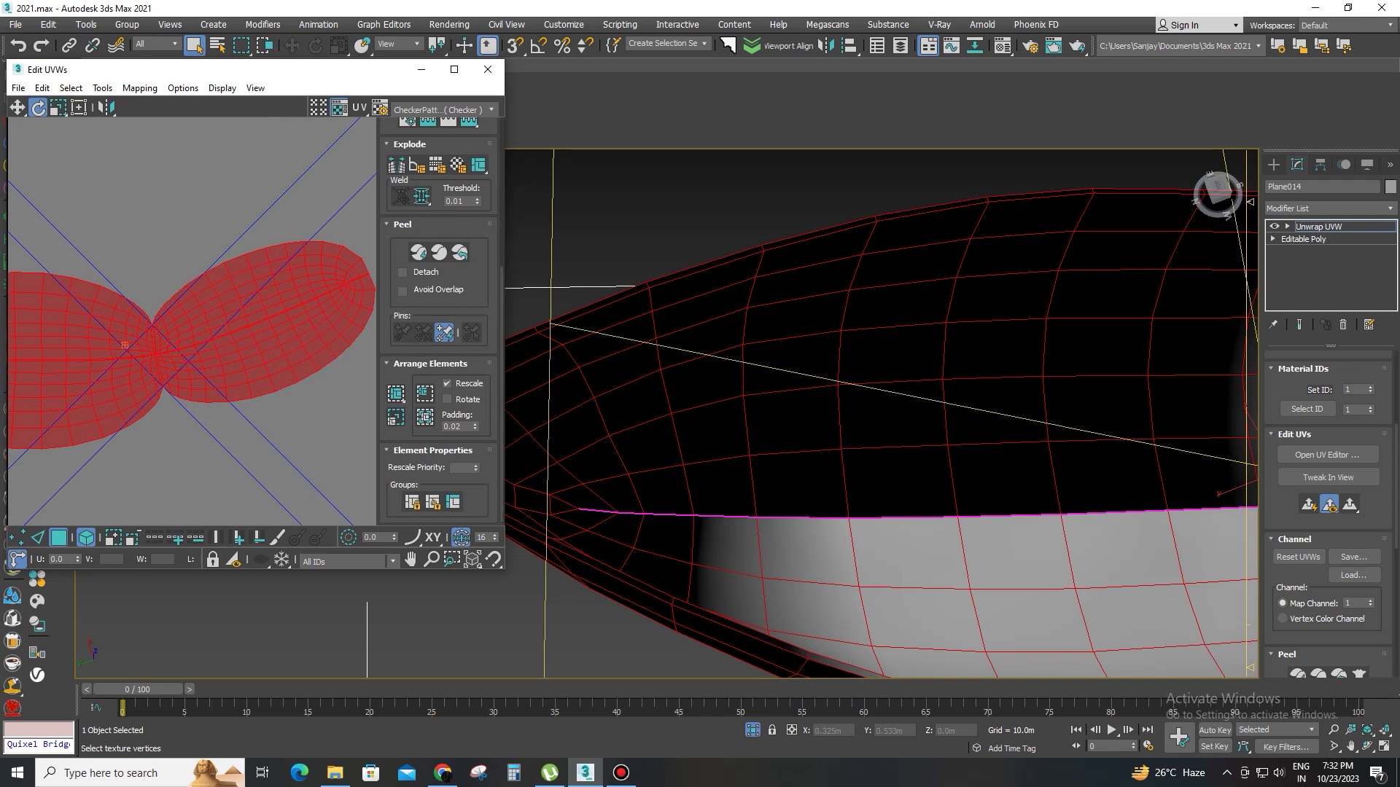
{"action": "left_click", "coordinate": [396, 393]}
{"action": "scroll", "coordinate": [193, 321], "scroll_direction": "down", "scroll_amount": 12}
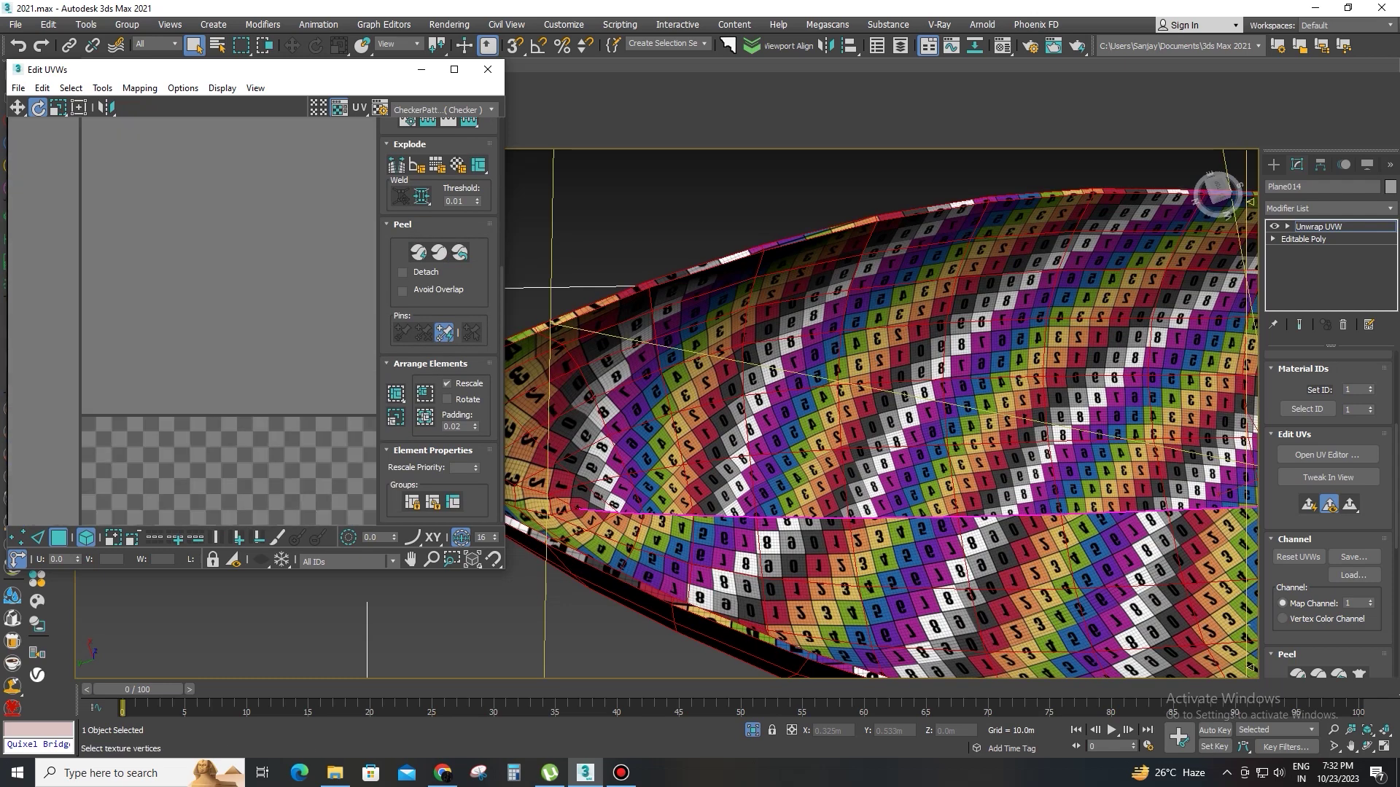
{"action": "scroll", "coordinate": [71, 357], "scroll_direction": "up", "scroll_amount": 8}
{"action": "mouse_move", "coordinate": [287, 357]}
{"action": "left_mouse_down"}
{"action": "mouse_move", "coordinate": [356, 369]}
{"action": "mouse_move", "coordinate": [369, 400]}
{"action": "left_mouse_up"}
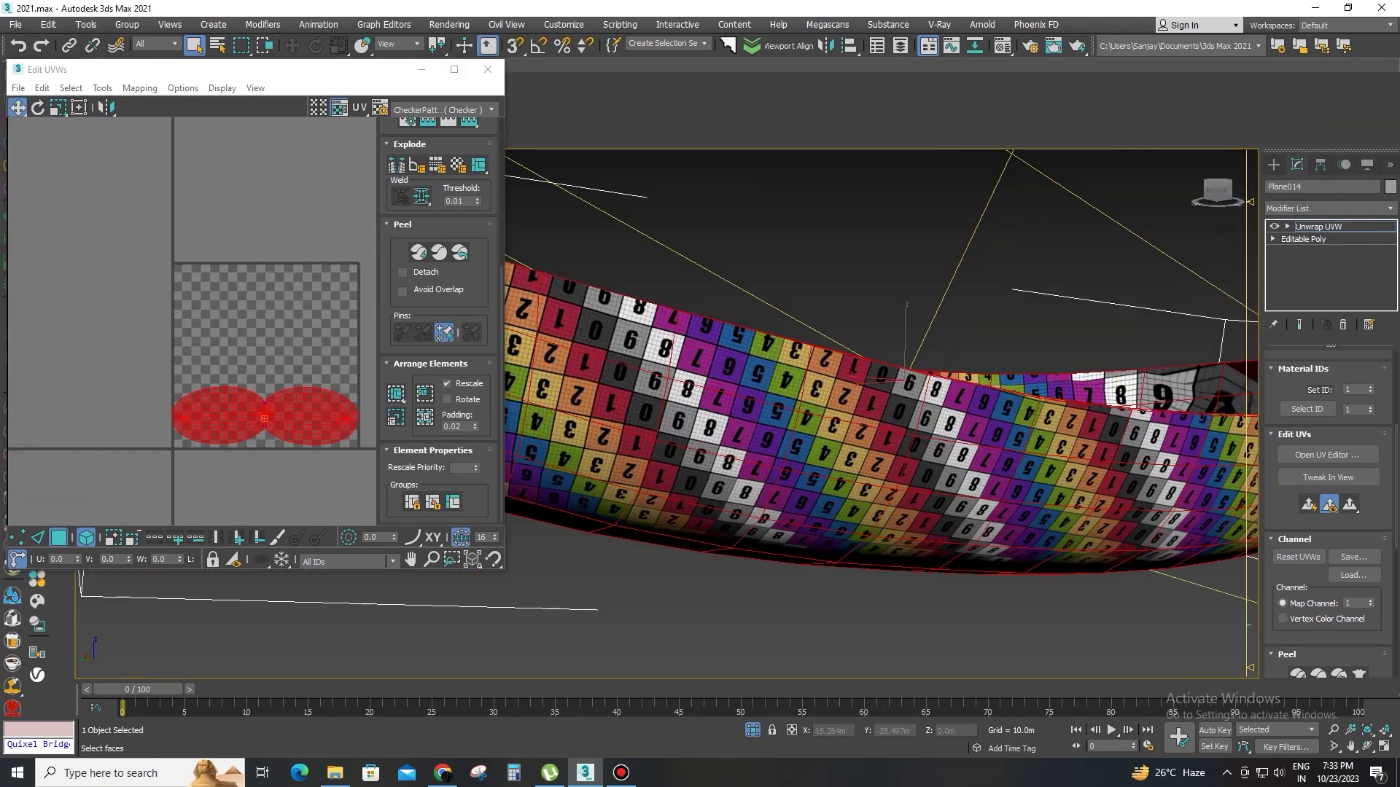
{"action": "right_click", "coordinate": [1318, 227]}
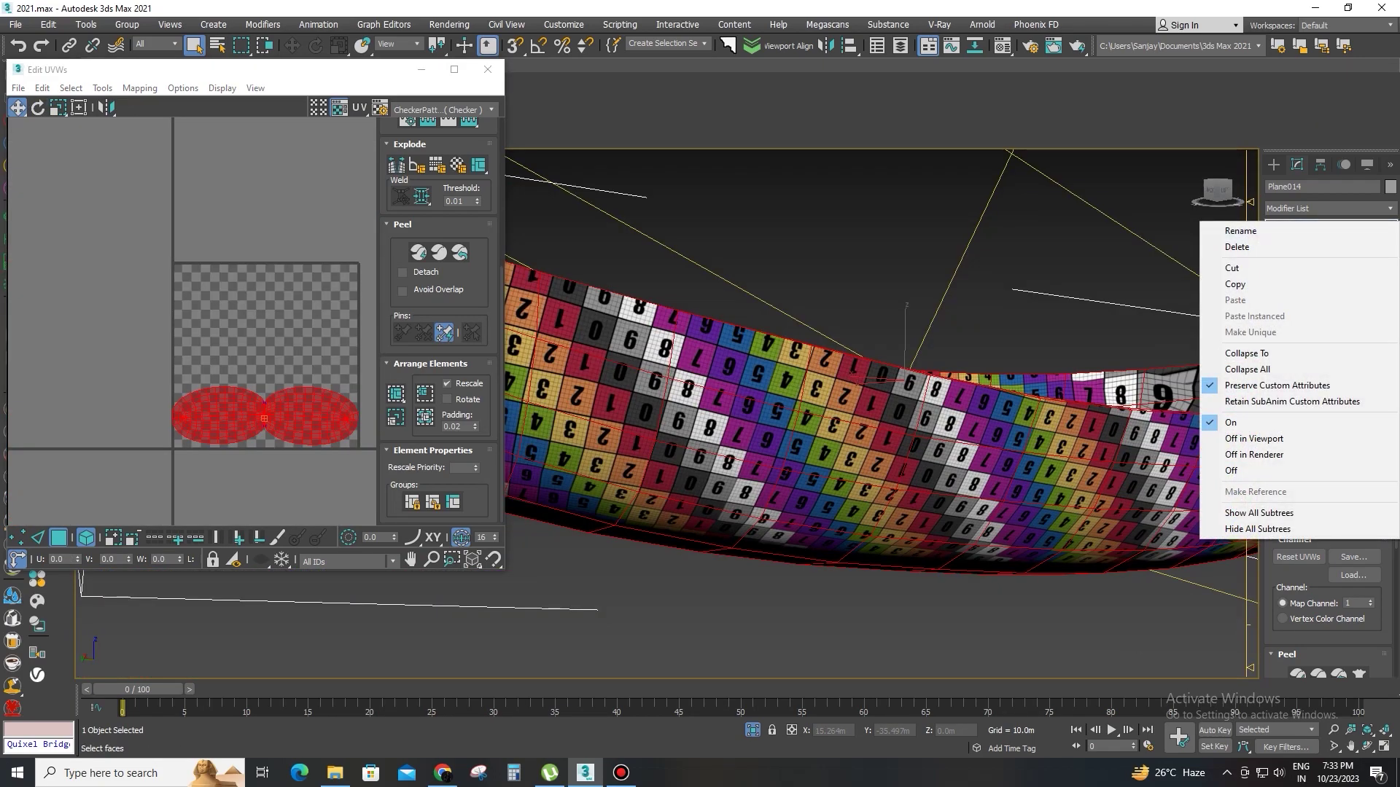
{"action": "left_click", "coordinate": [1247, 369]}
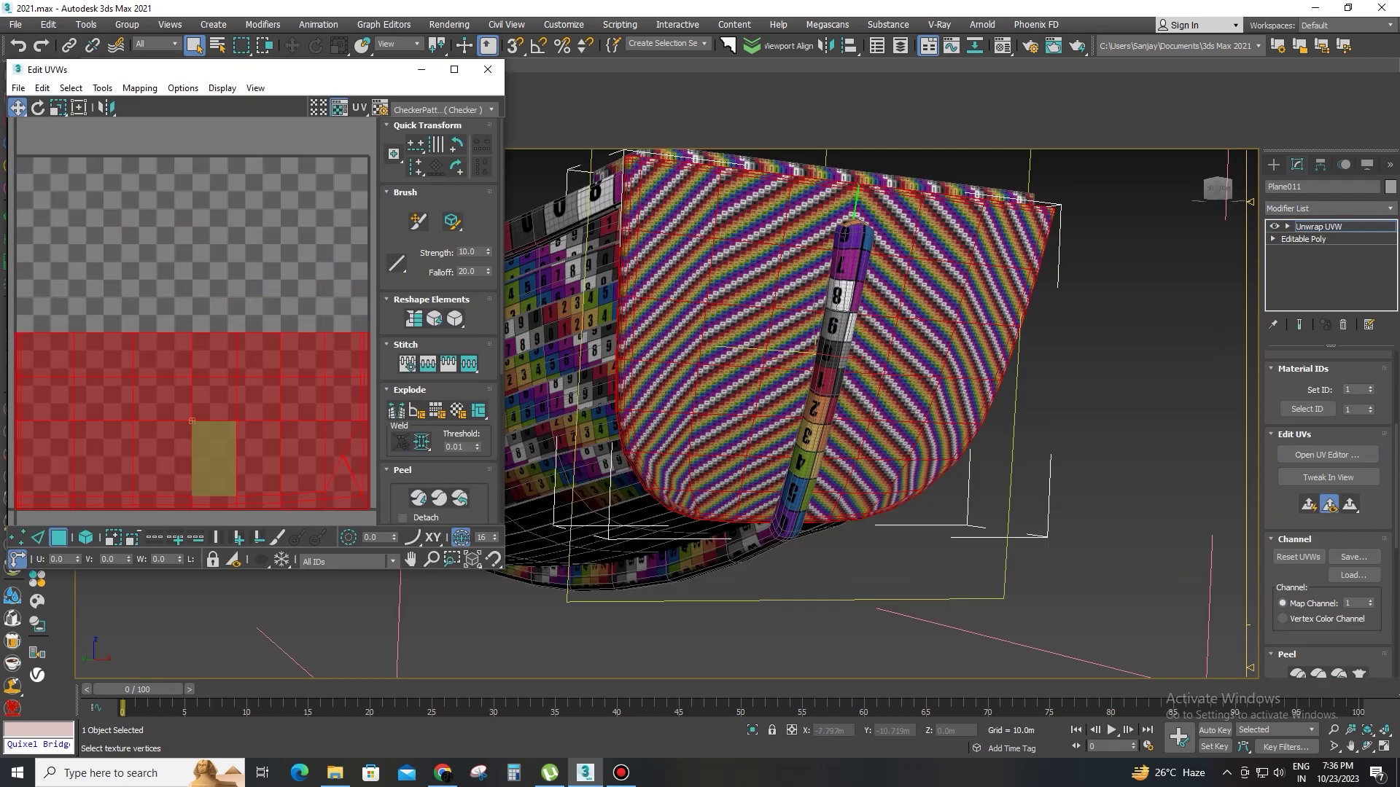
Step: Unfold the transom board's UVs with Quick Peel and isolate the board in the viewport
{"action": "left_click", "coordinate": [417, 498]}
{"action": "key", "text": "alt+q"}
{"action": "middle_click_drag", "start_coordinate": [788, 364], "coordinate": [963, 431], "text": "alt"}
{"action": "scroll", "coordinate": [751, 408], "scroll_direction": "up", "scroll_amount": 5}
Step: Select the edge loops along the transom's thin side and top rim and break the UVs there
{"action": "key", "text": "2"}
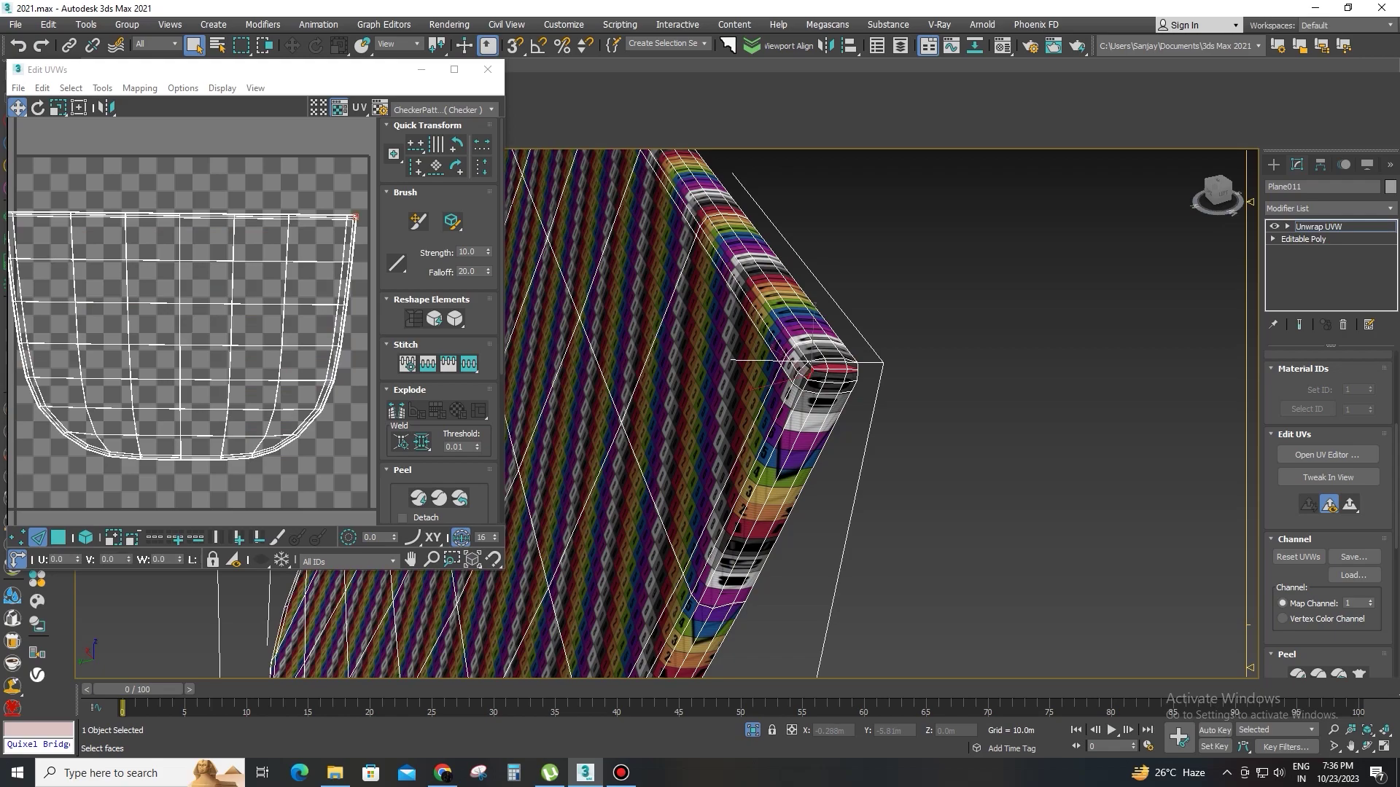
{"action": "double_click", "coordinate": [779, 439]}
{"action": "scroll", "coordinate": [778, 439], "scroll_direction": "down", "scroll_amount": 5}
{"action": "middle_click_drag", "start_coordinate": [779, 439], "coordinate": [1006, 401], "text": "alt"}
{"action": "middle_click_drag", "start_coordinate": [583, 431], "coordinate": [656, 423], "text": "alt"}
{"action": "scroll", "coordinate": [656, 423], "scroll_direction": "up", "scroll_amount": 4}
{"action": "scroll", "coordinate": [656, 423], "scroll_direction": "down", "scroll_amount": 1}
{"action": "middle_click_drag", "start_coordinate": [918, 409], "coordinate": [956, 408], "text": "alt"}
{"action": "double_click", "coordinate": [599, 385], "text": "ctrl"}
{"action": "scroll", "coordinate": [605, 466], "scroll_direction": "down", "scroll_amount": 1}
{"action": "left_click", "coordinate": [396, 411]}
{"action": "middle_click_drag", "start_coordinate": [729, 437], "coordinate": [765, 439], "text": "alt"}
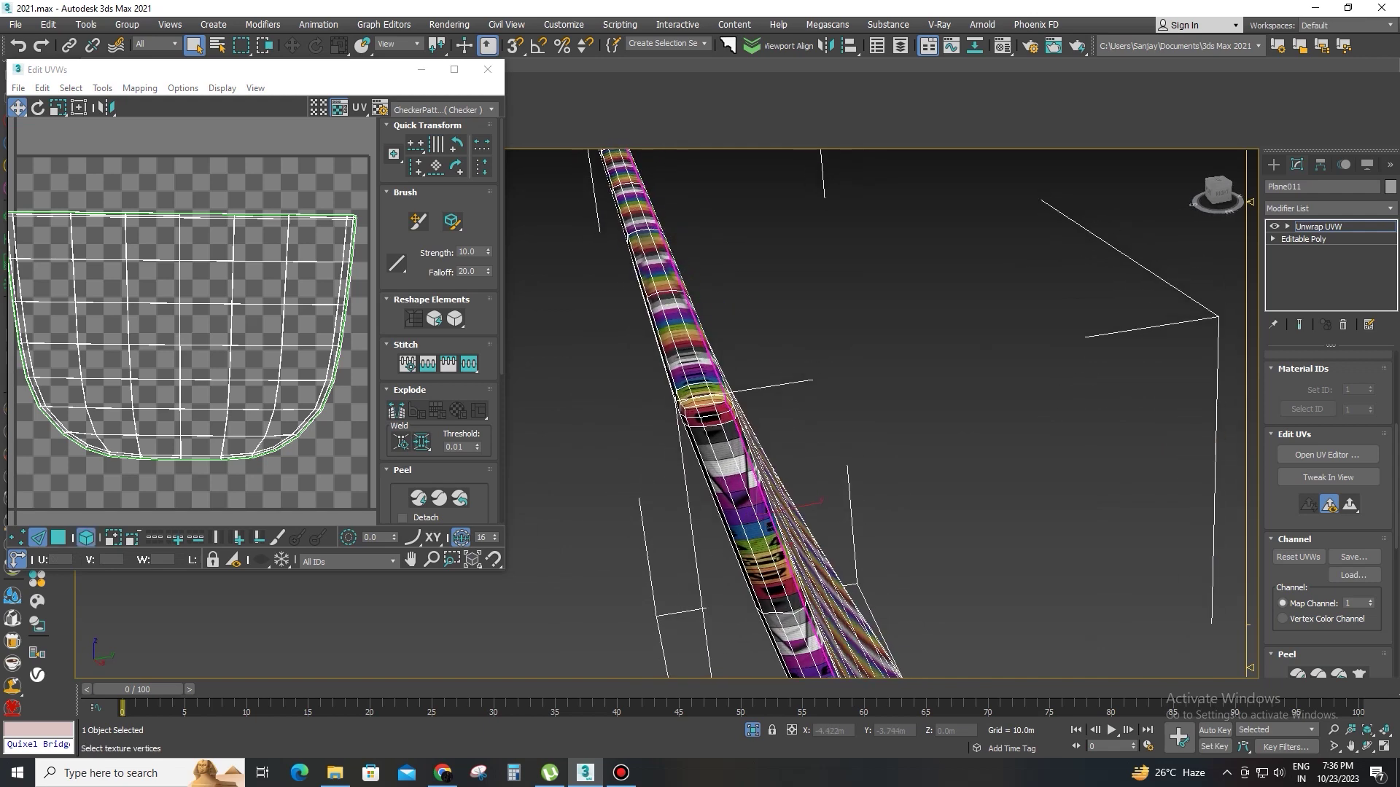
Step: Unfold the transom's two separated UV shells one after the other with Quick Peel
{"action": "left_click", "coordinate": [58, 538]}
{"action": "left_click", "coordinate": [208, 483]}
{"action": "left_click", "coordinate": [216, 395]}
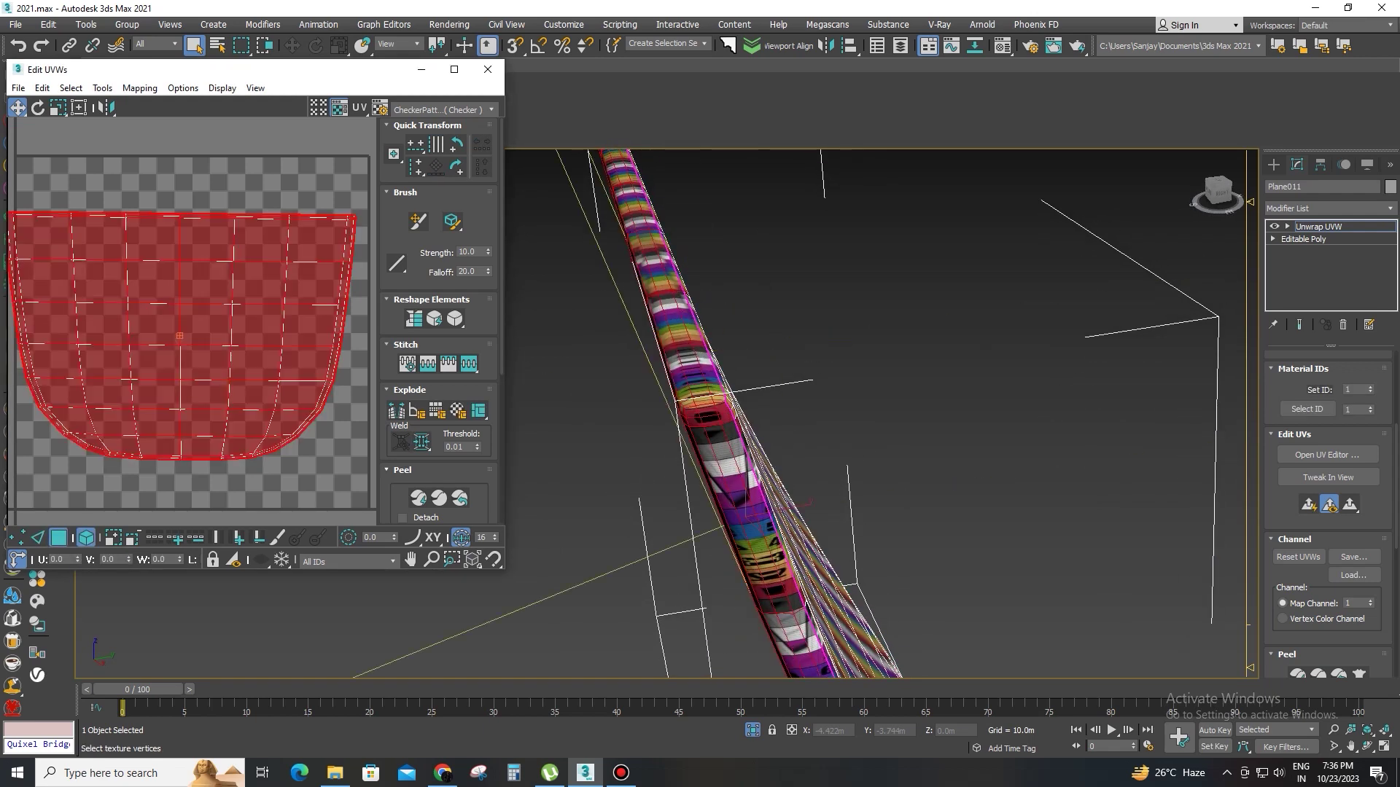
{"action": "left_click", "coordinate": [417, 499]}
{"action": "scroll", "coordinate": [302, 430], "scroll_direction": "down", "scroll_amount": 3}
{"action": "left_click", "coordinate": [292, 412]}
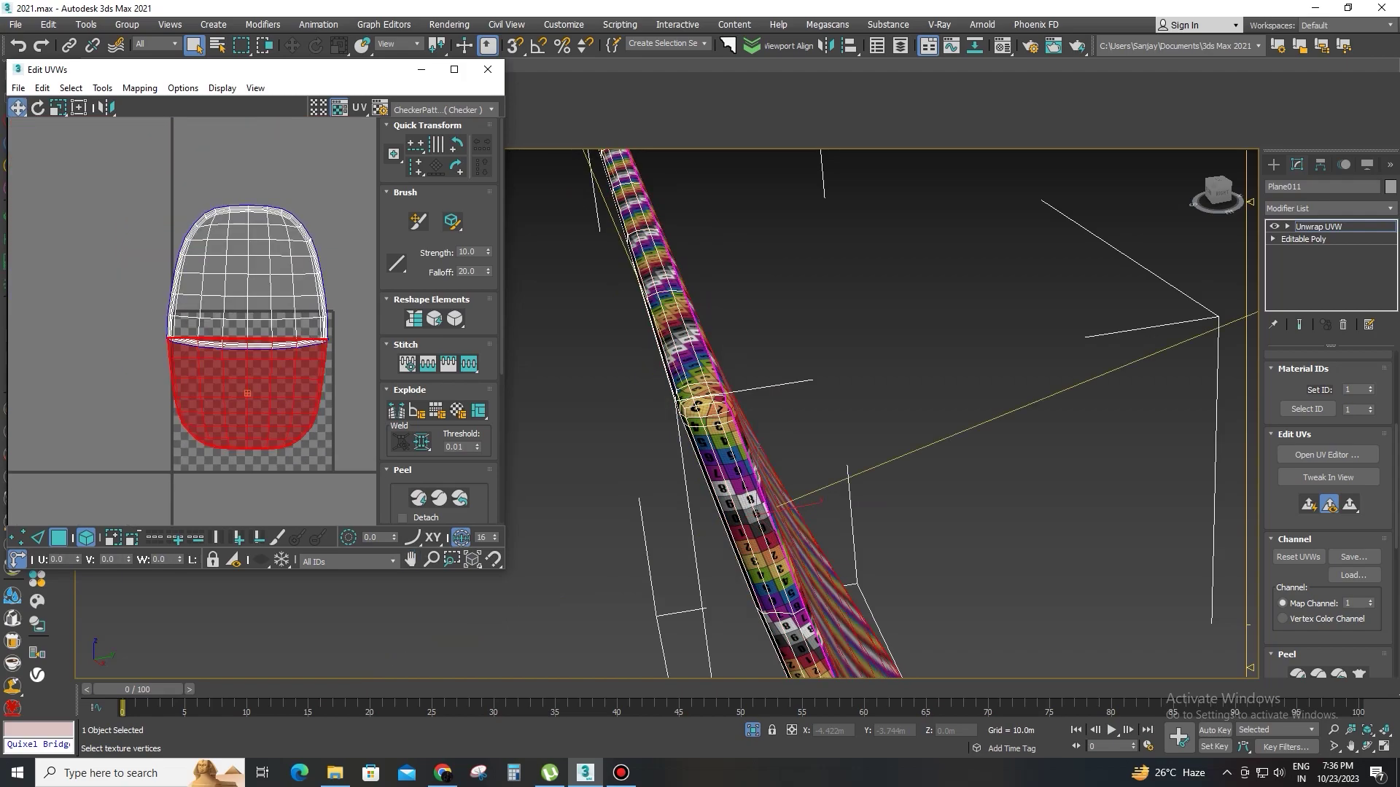
{"action": "left_click", "coordinate": [418, 499]}
Step: Select both transom UV shells and pack them with rescaling into the UV tile
{"action": "middle_click_drag", "start_coordinate": [875, 437], "coordinate": [649, 430], "text": "alt"}
{"action": "scroll", "coordinate": [341, 362], "scroll_direction": "down", "scroll_amount": 1}
{"action": "key", "text": "ctrl+a"}
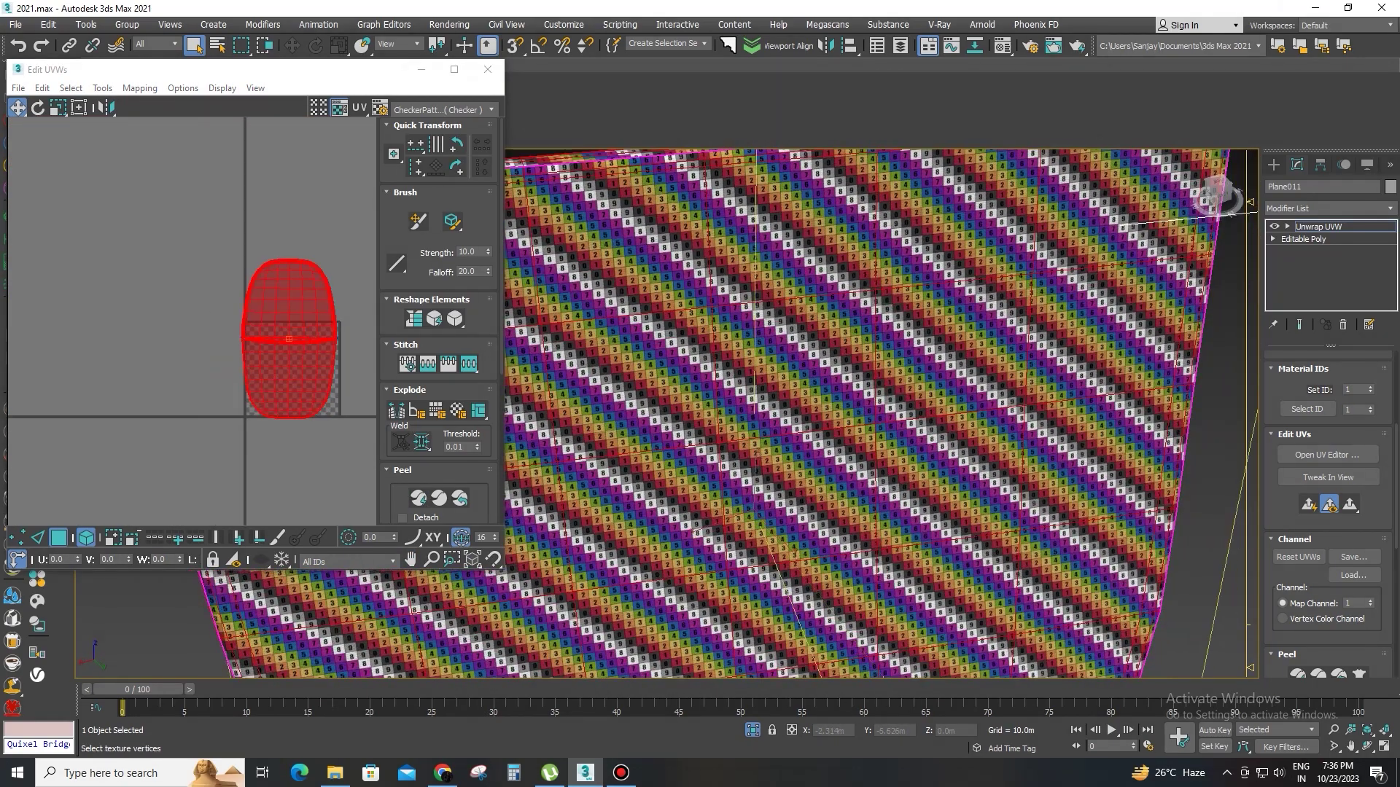
{"action": "scroll", "coordinate": [439, 328], "scroll_direction": "down", "scroll_amount": 5}
{"action": "left_click", "coordinate": [396, 405]}
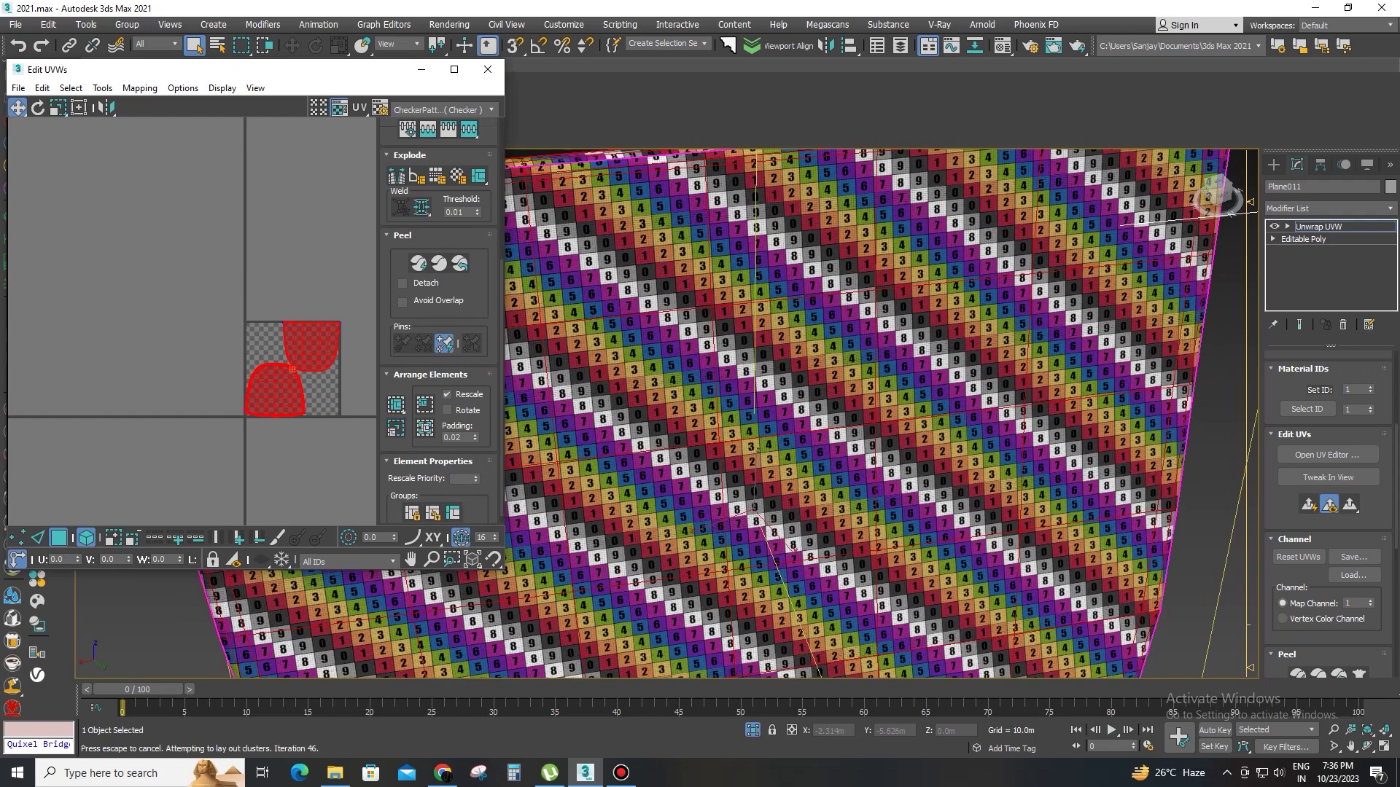
Step: Mirror the transom's arched UV shell horizontally and vertically so the checker numbers read upright on that face
{"action": "scroll", "coordinate": [1188, 280], "scroll_direction": "down", "scroll_amount": 5}
{"action": "scroll", "coordinate": [875, 409], "scroll_direction": "up", "scroll_amount": 10}
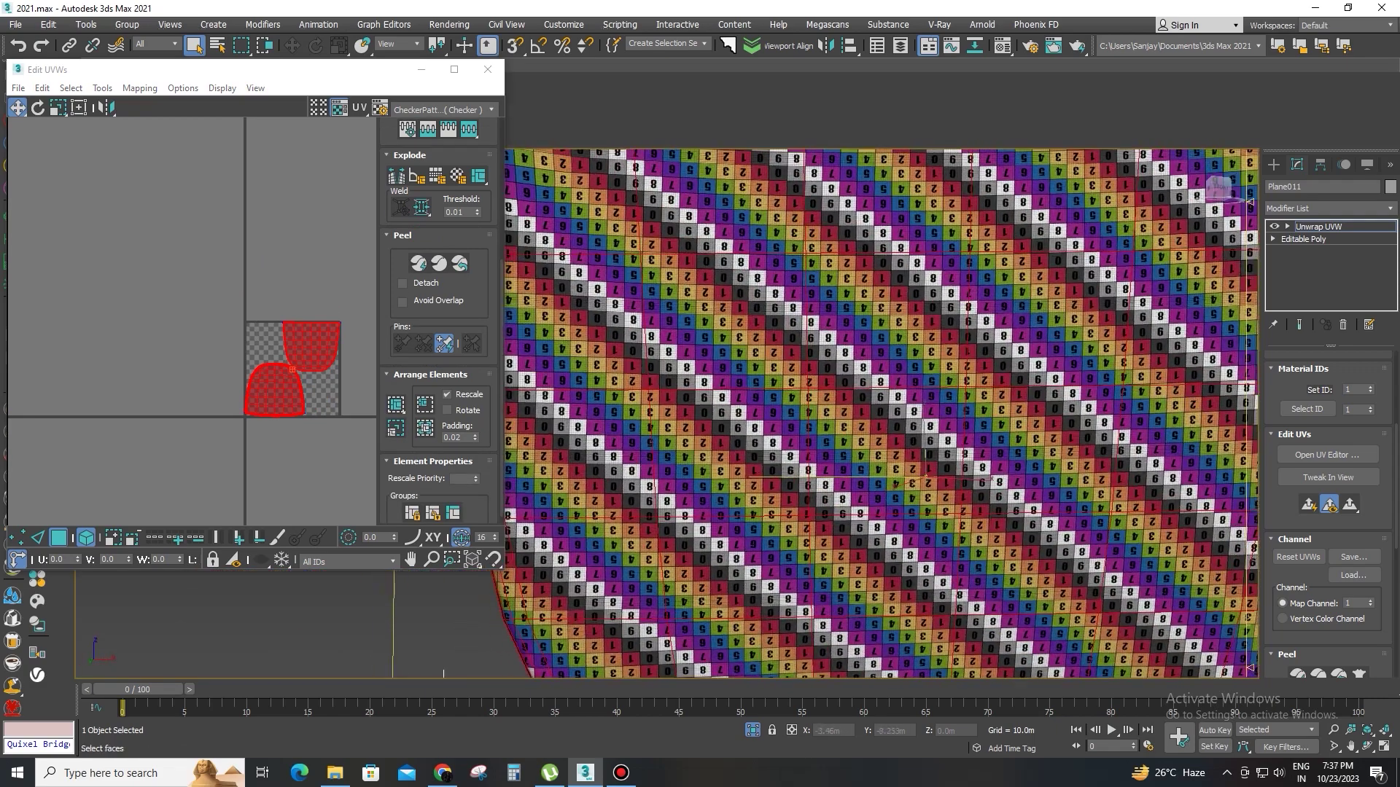
{"action": "left_click", "coordinate": [875, 408]}
{"action": "scroll", "coordinate": [293, 394], "scroll_direction": "up", "scroll_amount": 3}
{"action": "left_click", "coordinate": [270, 398]}
{"action": "left_click", "coordinate": [107, 108]}
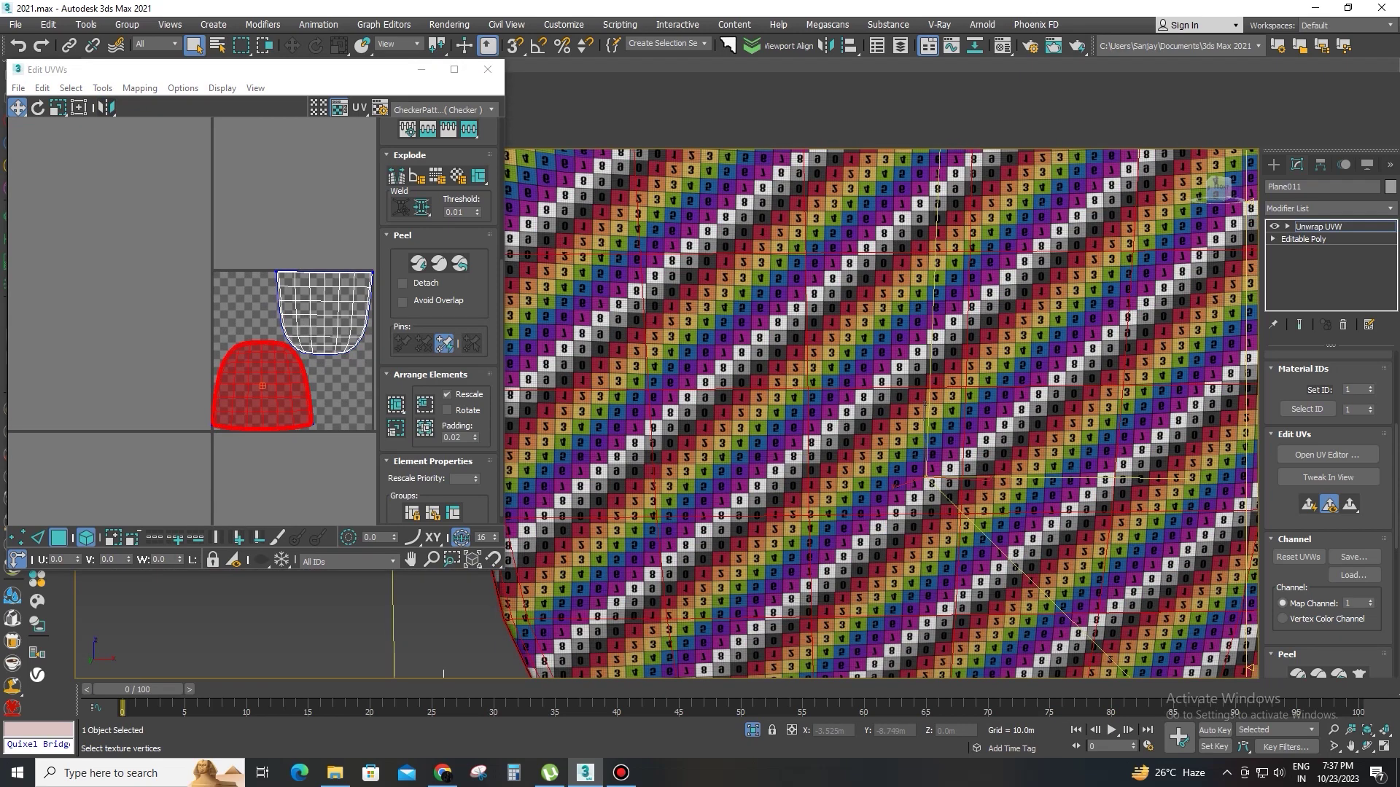
{"action": "left_click", "coordinate": [106, 108]}
{"action": "mouse_move", "coordinate": [106, 108]}
{"action": "left_mouse_down"}
{"action": "mouse_move", "coordinate": [106, 129]}
{"action": "mouse_move", "coordinate": [107, 87]}
{"action": "left_mouse_up"}
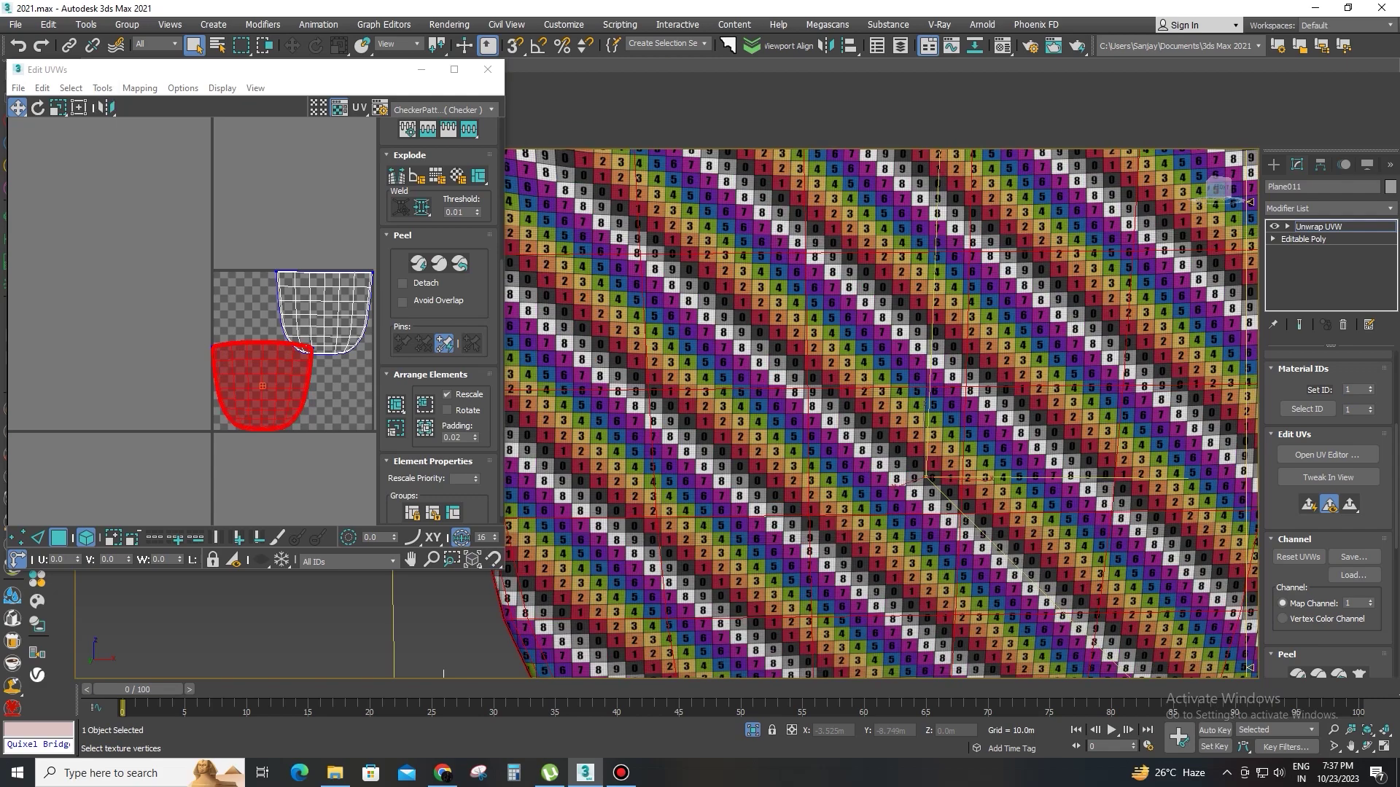
Step: Select both transom UV shells again and normalize their packing in the tile
{"action": "scroll", "coordinate": [880, 390], "scroll_direction": "up", "scroll_amount": 4}
{"action": "scroll", "coordinate": [787, 387], "scroll_direction": "down", "scroll_amount": 4}
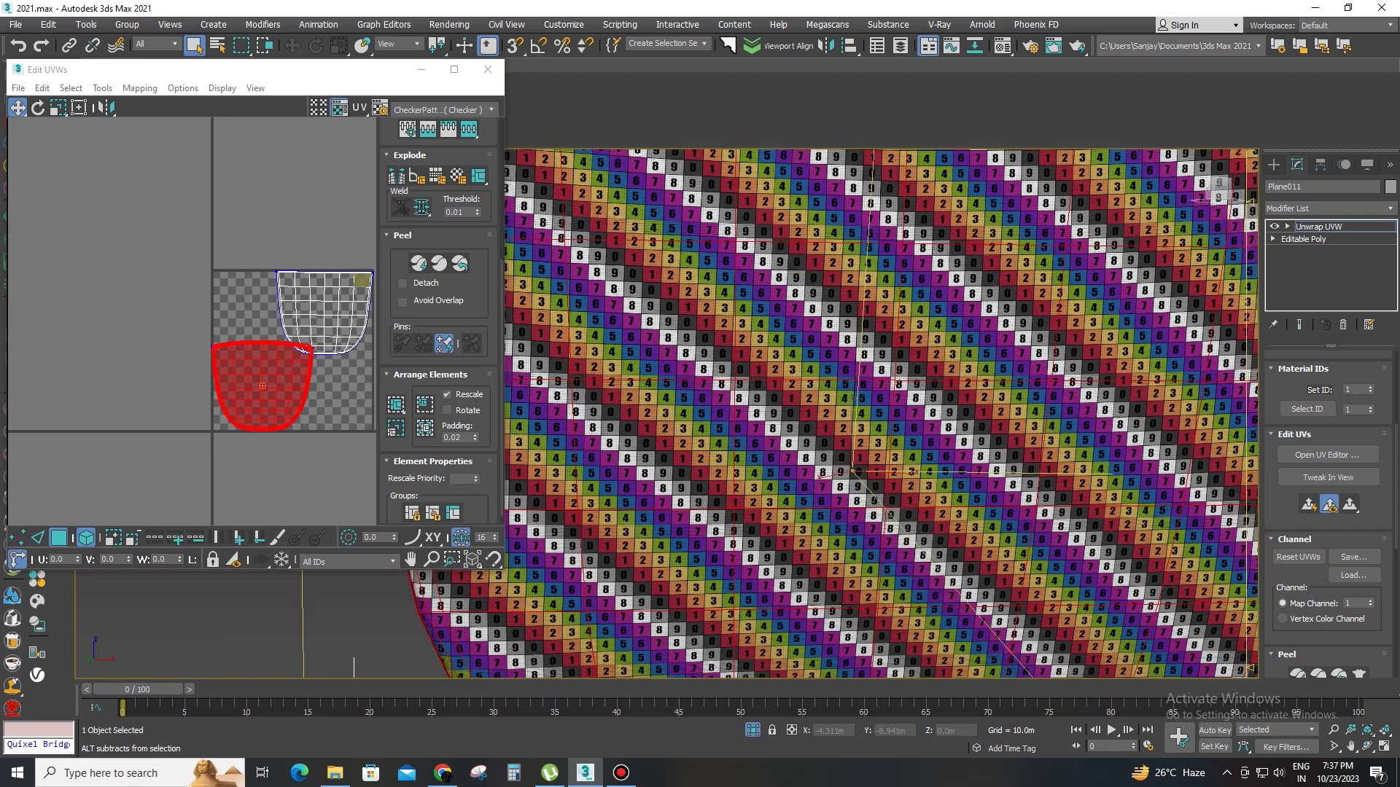
{"action": "scroll", "coordinate": [312, 405], "scroll_direction": "down", "scroll_amount": 2}
{"action": "key", "text": "ctrl+a"}
{"action": "left_click", "coordinate": [425, 429]}
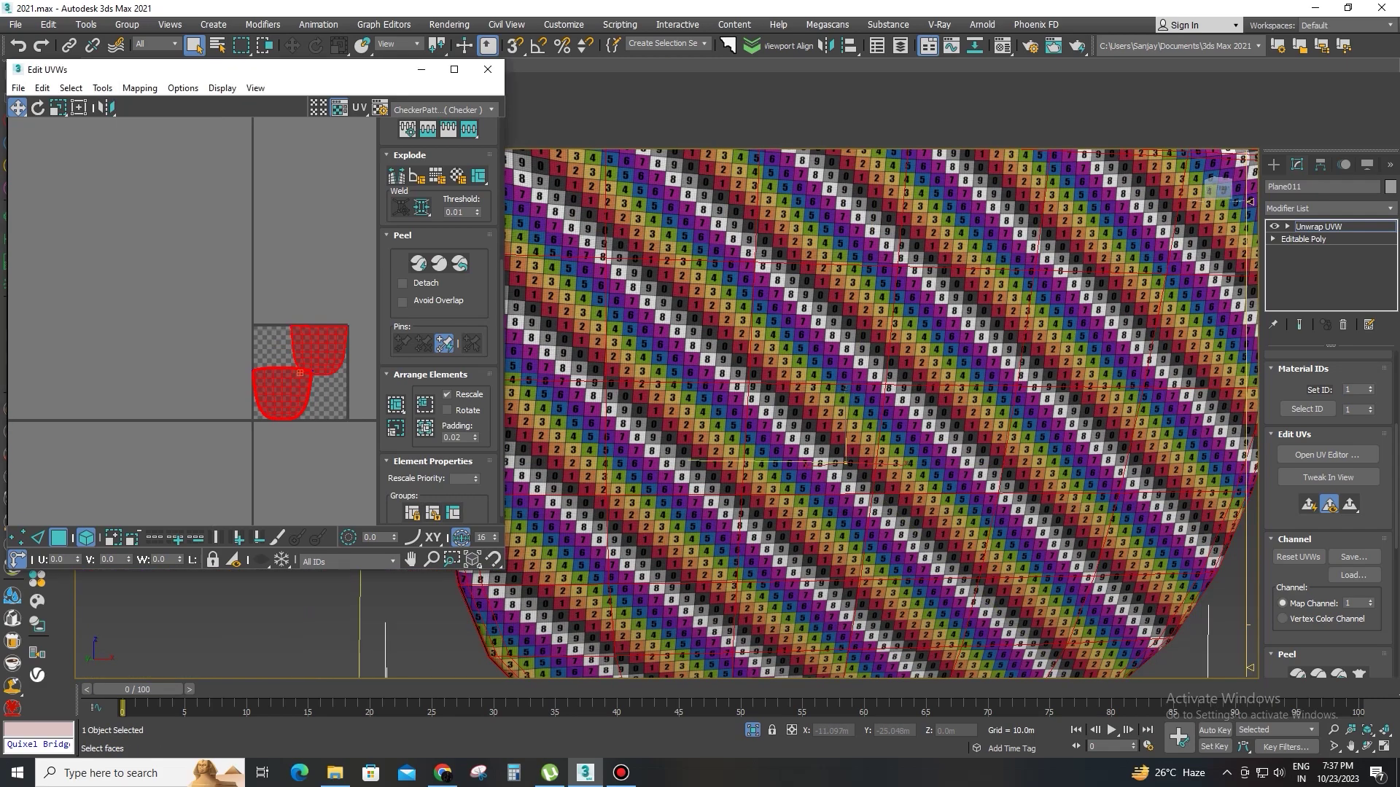
Step: Check the transom's checker pattern and collapse its Unwrap UVW modifier into the mesh
{"action": "scroll", "coordinate": [710, 419], "scroll_direction": "down", "scroll_amount": 3}
{"action": "middle_click_drag", "start_coordinate": [710, 419], "coordinate": [895, 442], "text": "alt"}
{"action": "right_click", "coordinate": [1318, 230]}
{"action": "left_click", "coordinate": [1239, 362]}
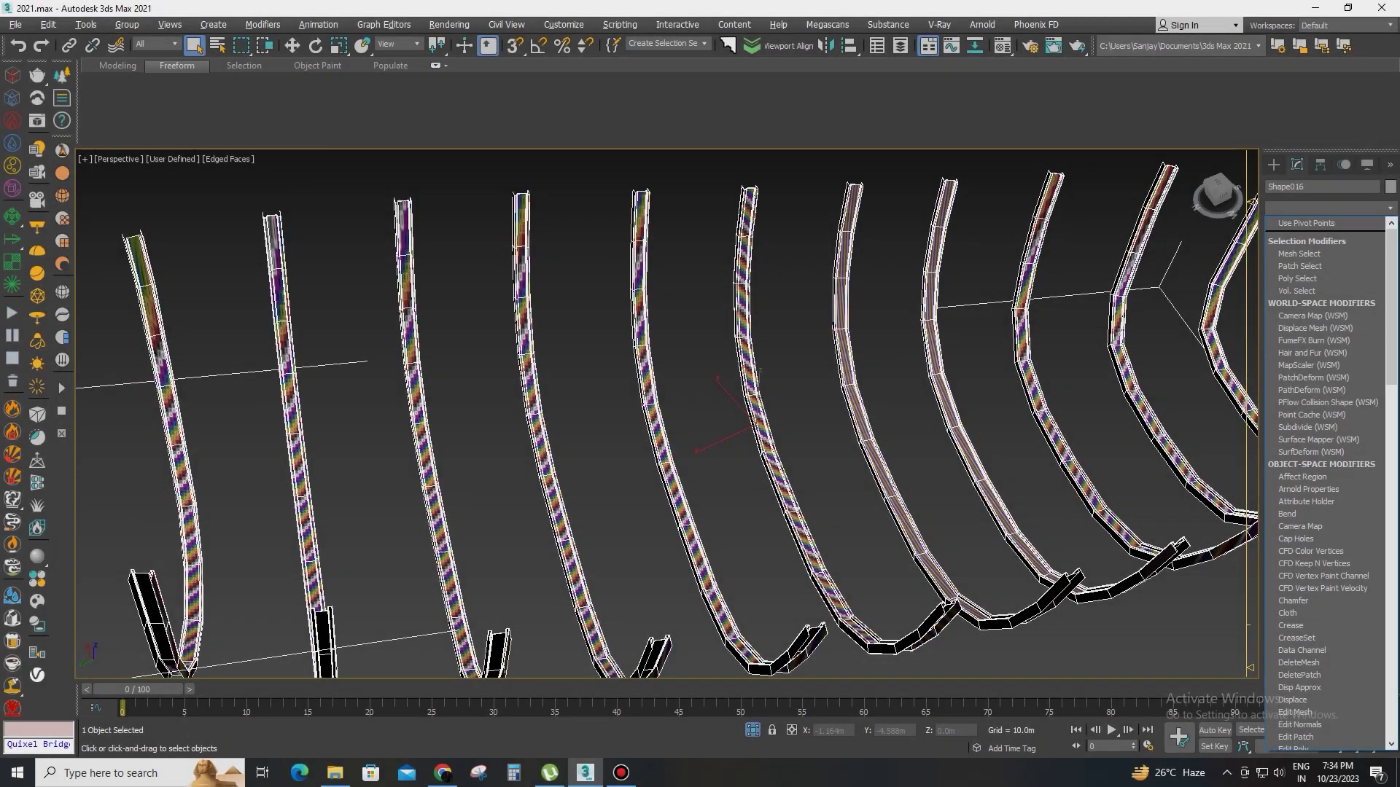
Step: Apply a UVW Map modifier to the boat's rib frames
{"action": "scroll", "coordinate": [1327, 481], "scroll_direction": "down", "scroll_amount": 5}
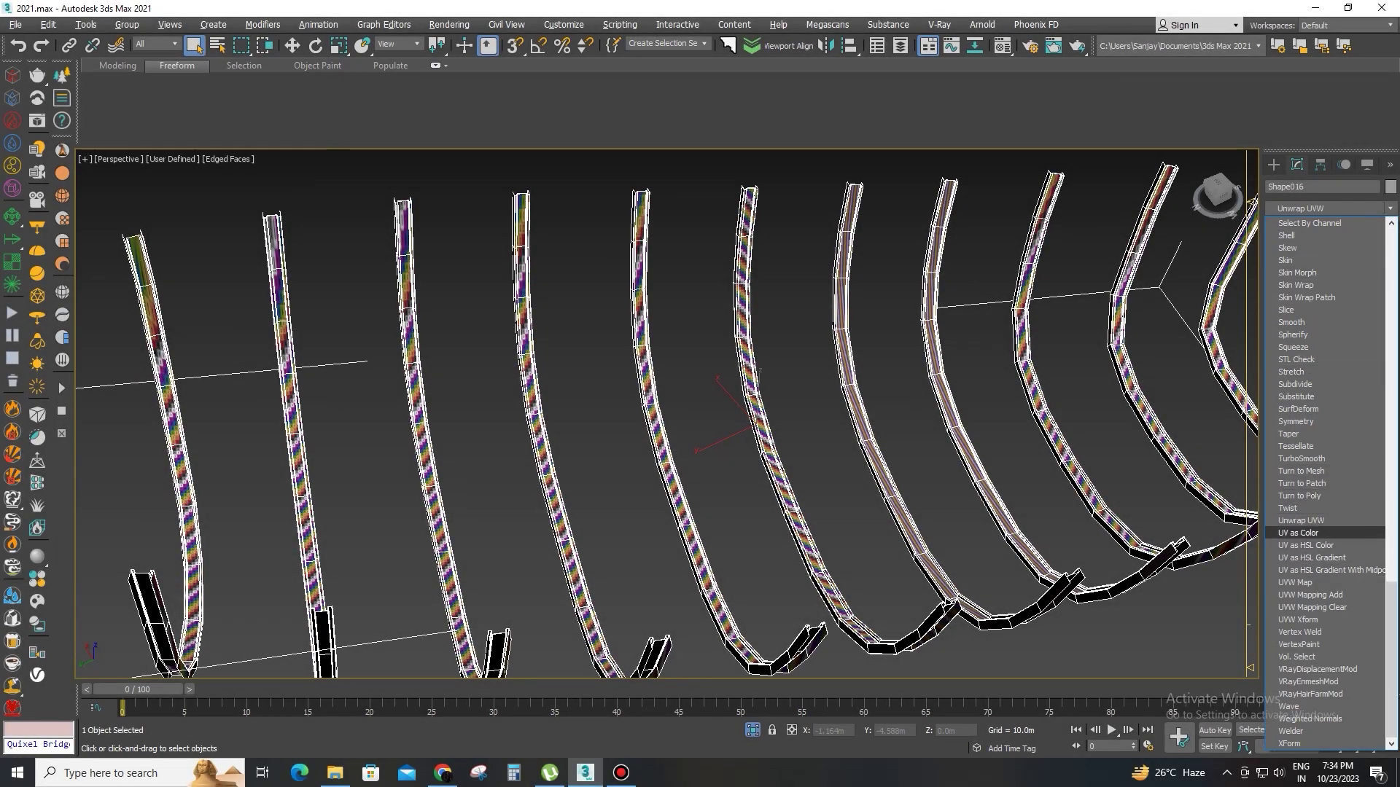
{"action": "left_click", "coordinate": [1297, 583]}
{"action": "middle_click_drag", "start_coordinate": [904, 452], "coordinate": [827, 416]}
{"action": "scroll", "coordinate": [681, 386], "scroll_direction": "down", "scroll_amount": 3}
{"action": "middle_click_drag", "start_coordinate": [681, 387], "coordinate": [765, 423], "text": "alt"}
{"action": "scroll", "coordinate": [641, 379], "scroll_direction": "up", "scroll_amount": 3}
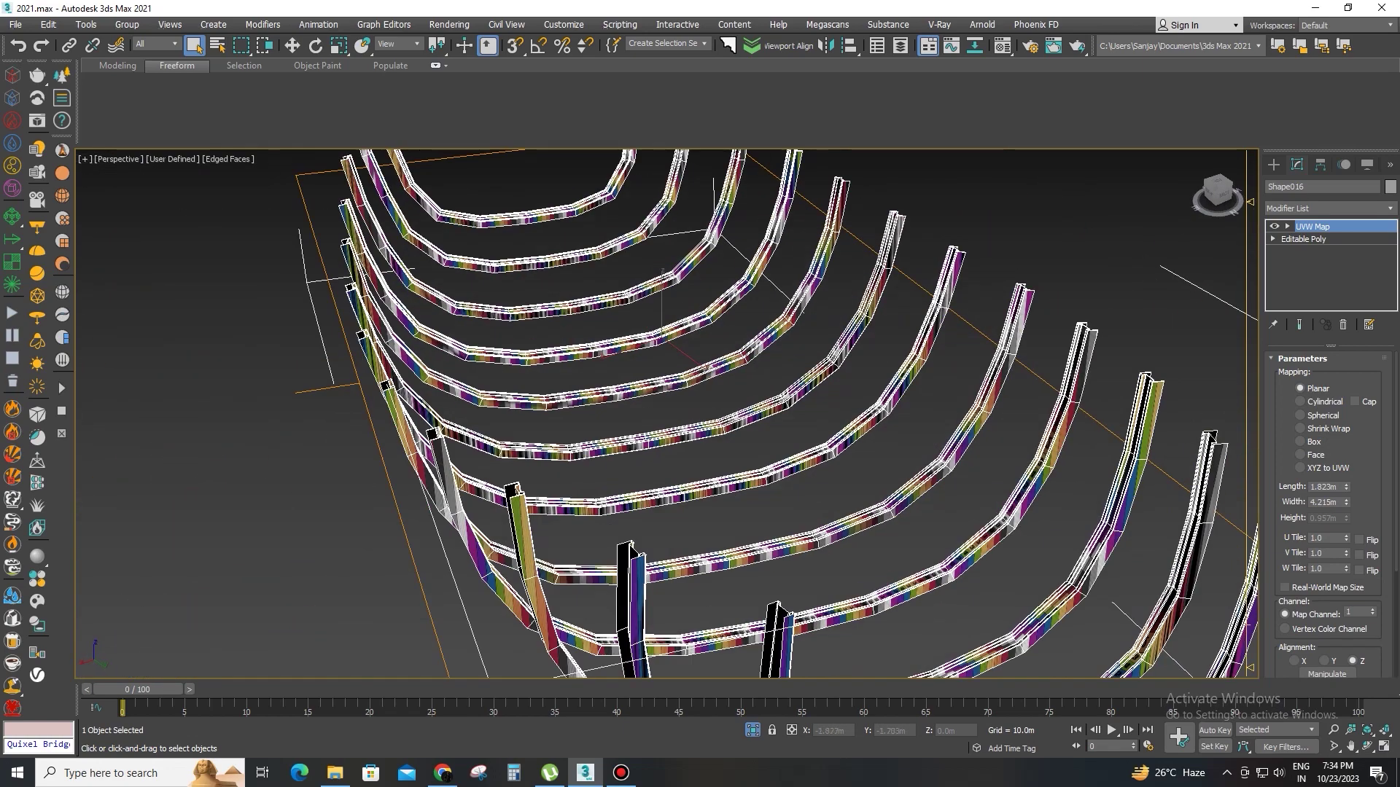
Step: Switch the rib frames' UVW Map to Box mapping with length, width and height of 3 m
{"action": "scroll", "coordinate": [766, 423], "scroll_direction": "up", "scroll_amount": 5}
{"action": "left_click", "coordinate": [1300, 442]}
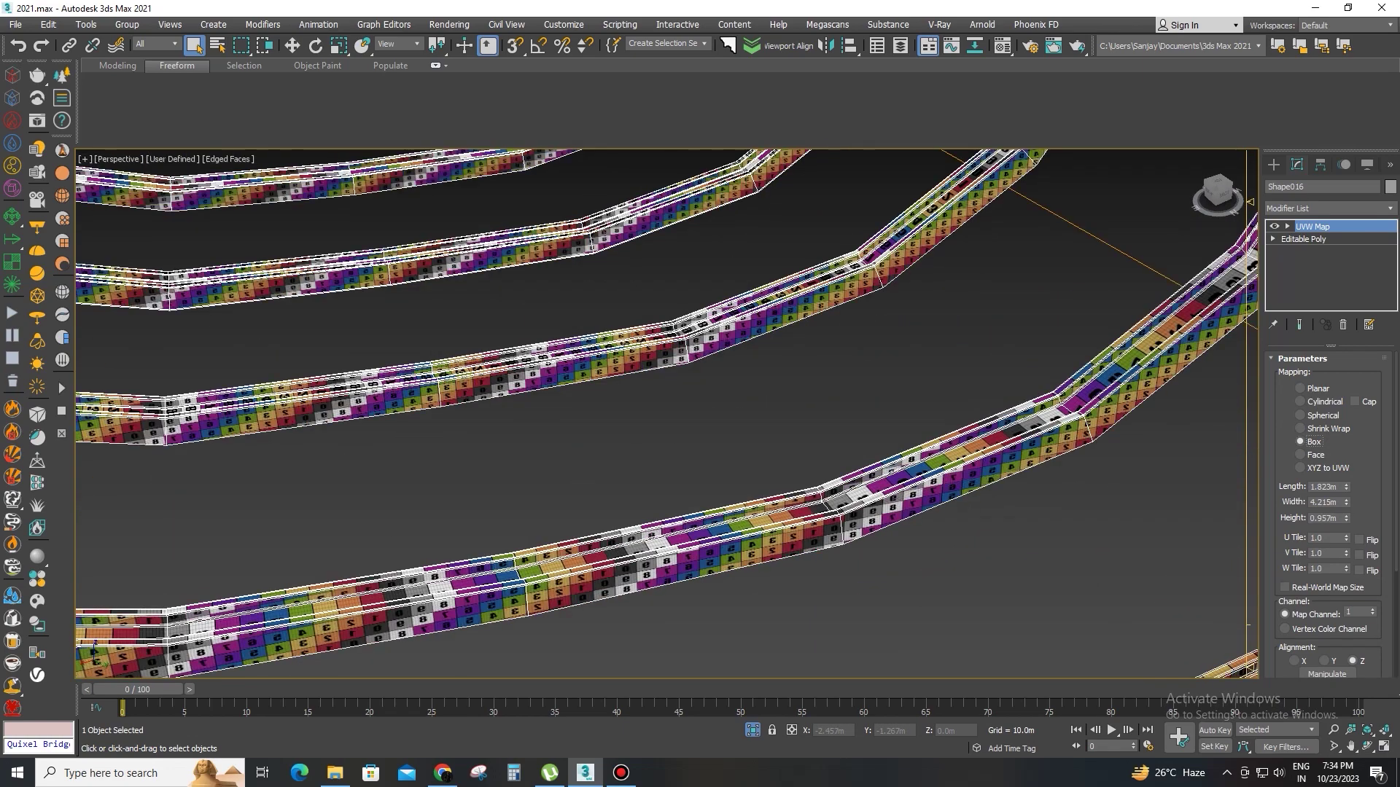
{"action": "type", "text": "3"}
{"action": "key", "text": "Tab"}
{"action": "type", "text": "3"}
{"action": "key", "text": "Tab"}
{"action": "type", "text": "3"}
{"action": "key", "text": "Return"}
Step: Try the Y and X alignments for the ribs' box mapping, and return the alignment to Z
{"action": "scroll", "coordinate": [685, 408], "scroll_direction": "down", "scroll_amount": 6}
{"action": "middle_click_drag", "start_coordinate": [685, 409], "coordinate": [540, 394], "text": "alt"}
{"action": "scroll", "coordinate": [539, 393], "scroll_direction": "down", "scroll_amount": 3}
{"action": "middle_click_drag", "start_coordinate": [700, 474], "coordinate": [641, 485], "text": "alt"}
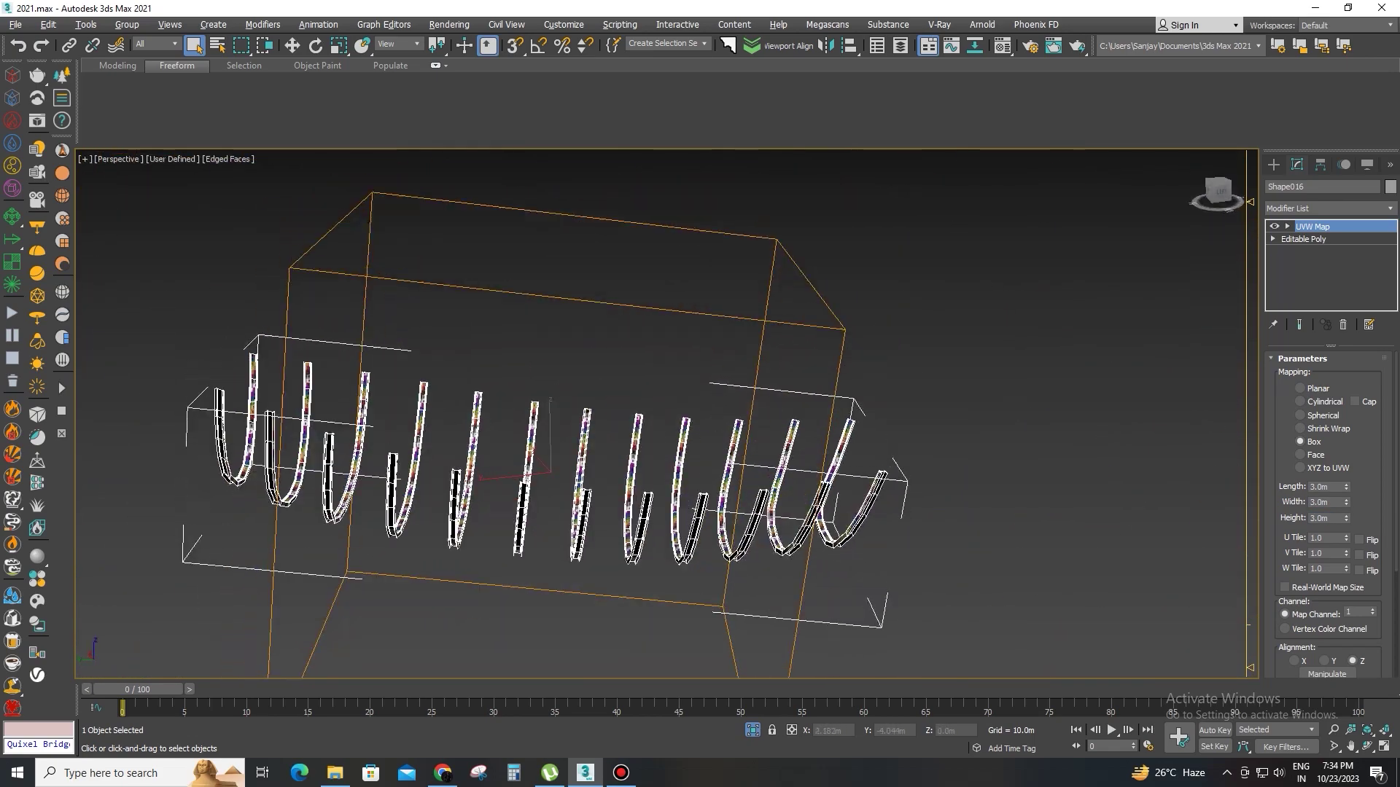
{"action": "scroll", "coordinate": [657, 496], "scroll_direction": "up", "scroll_amount": 5}
{"action": "middle_click_drag", "start_coordinate": [619, 364], "coordinate": [605, 409], "text": "alt"}
{"action": "scroll", "coordinate": [583, 379], "scroll_direction": "up", "scroll_amount": 3}
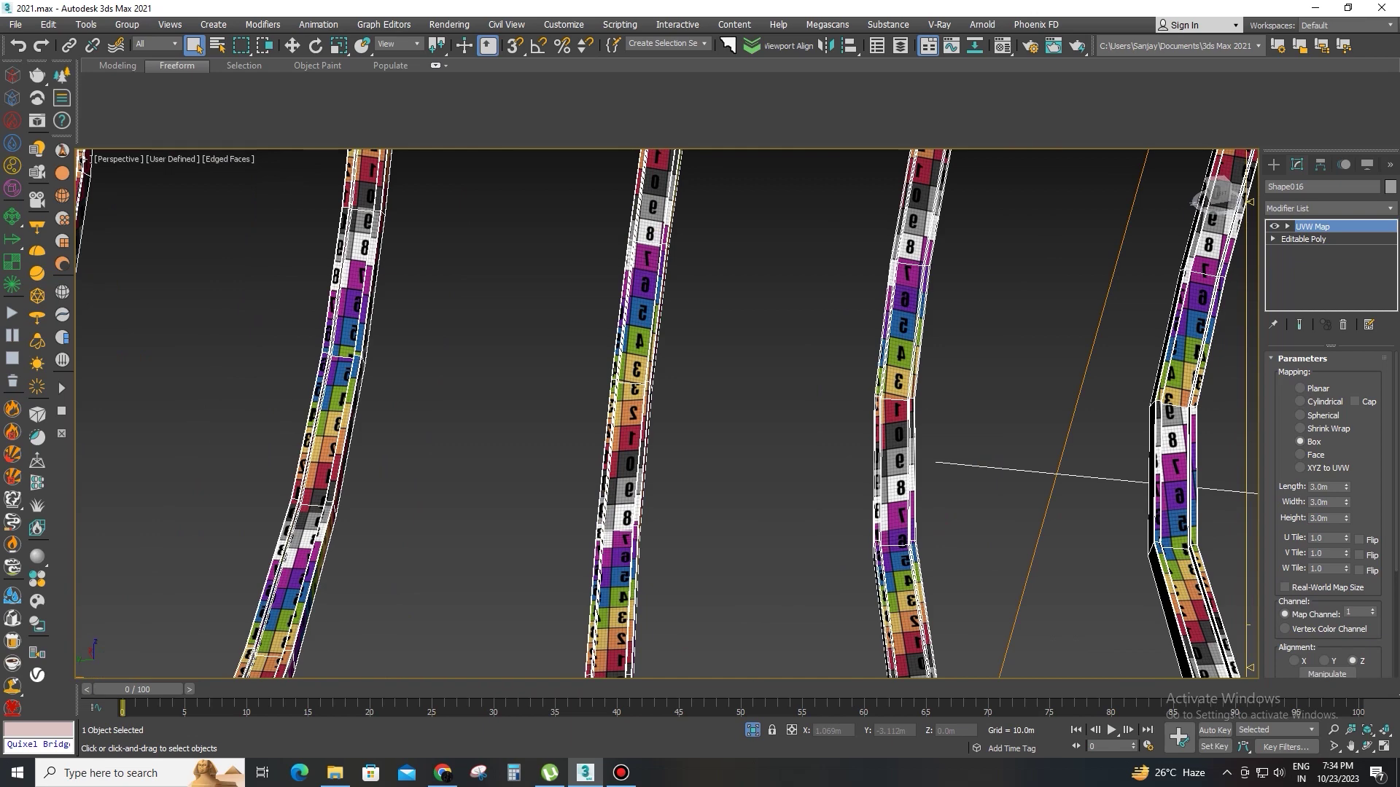
{"action": "left_click", "coordinate": [1324, 660]}
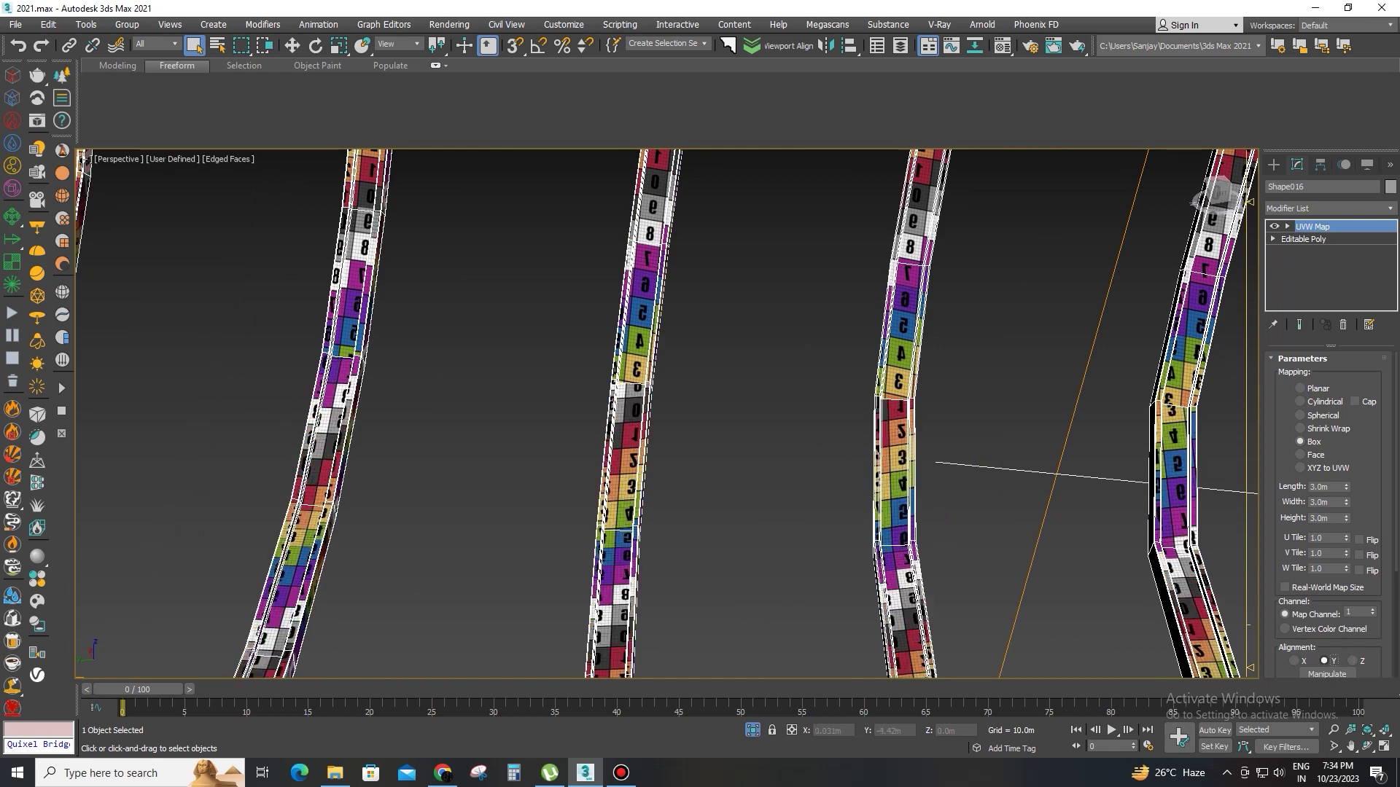
{"action": "left_click", "coordinate": [1295, 661]}
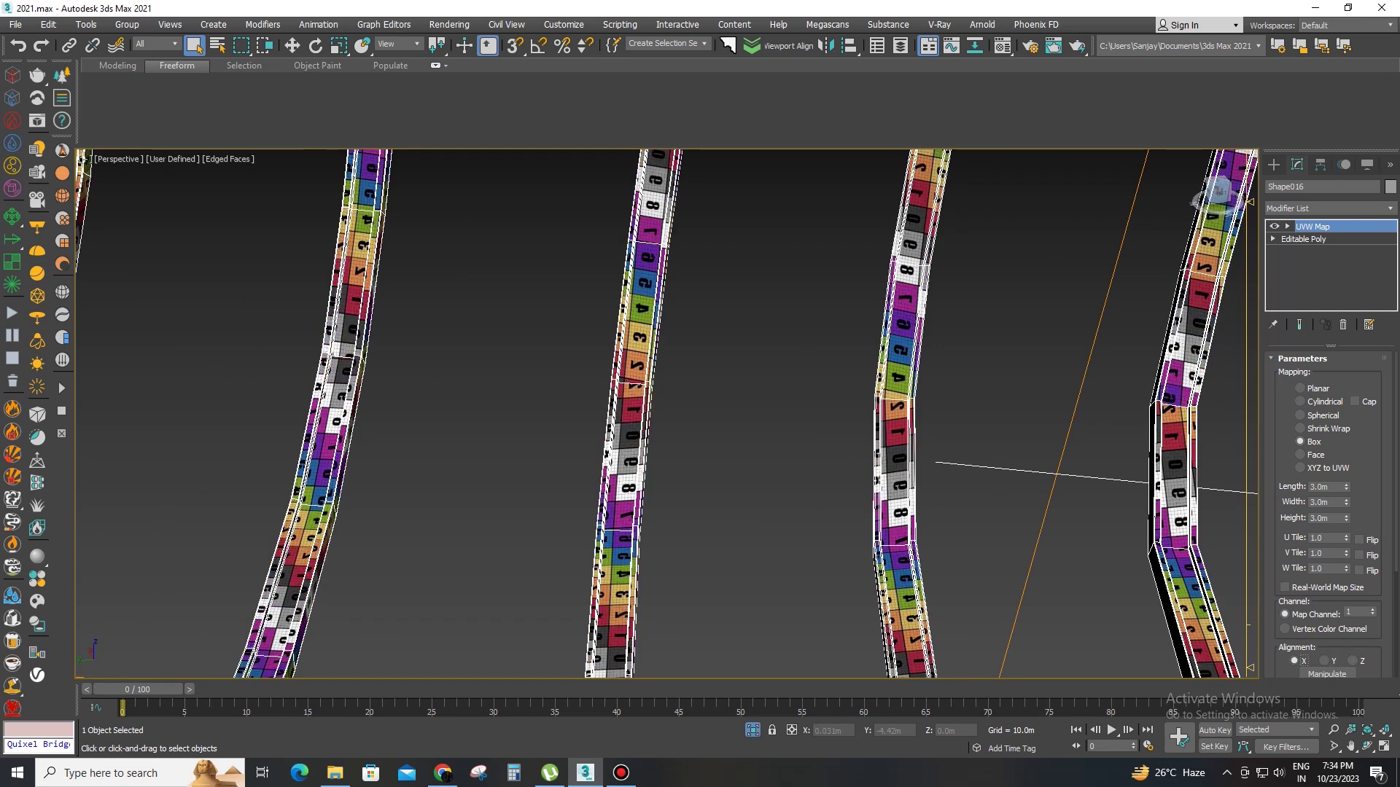
{"action": "left_click", "coordinate": [1353, 660]}
Step: Collapse the rib frames' UVW Map modifier into the mesh
{"action": "key", "text": "z"}
{"action": "right_click", "coordinate": [1311, 225]}
{"action": "left_click", "coordinate": [1301, 351]}
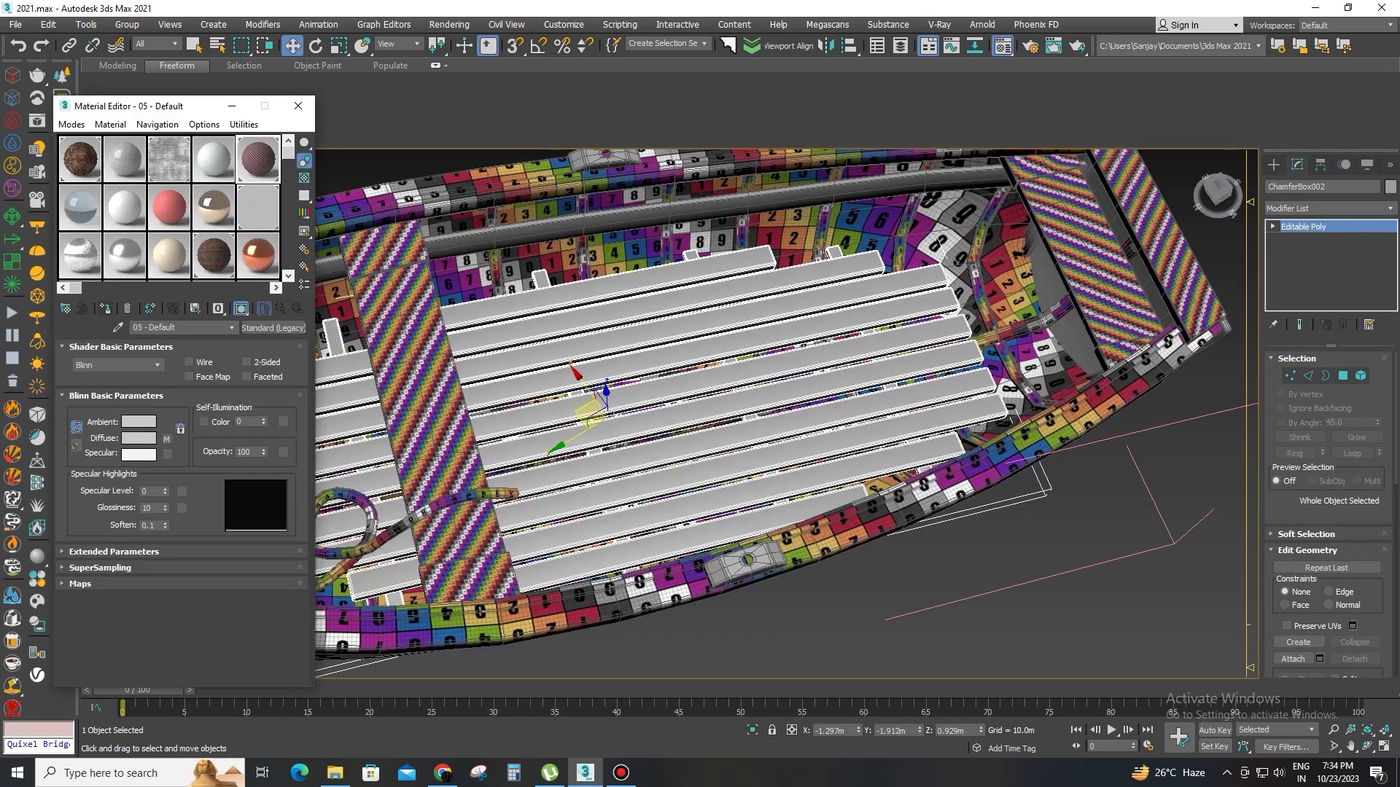
Step: Close the material editor and apply a UVW Map modifier to the boat's floor planks
{"action": "key", "text": "m"}
{"action": "mouse_move", "coordinate": [656, 379]}
{"action": "middle_mouse_down", "text": "alt"}
{"action": "mouse_move", "coordinate": [628, 445]}
{"action": "mouse_move", "coordinate": [617, 437]}
{"action": "mouse_move", "coordinate": [626, 365]}
{"action": "mouse_move", "coordinate": [638, 394]}
{"action": "middle_mouse_up", "text": "alt"}
{"action": "scroll", "coordinate": [638, 393], "scroll_direction": "up", "scroll_amount": 1}
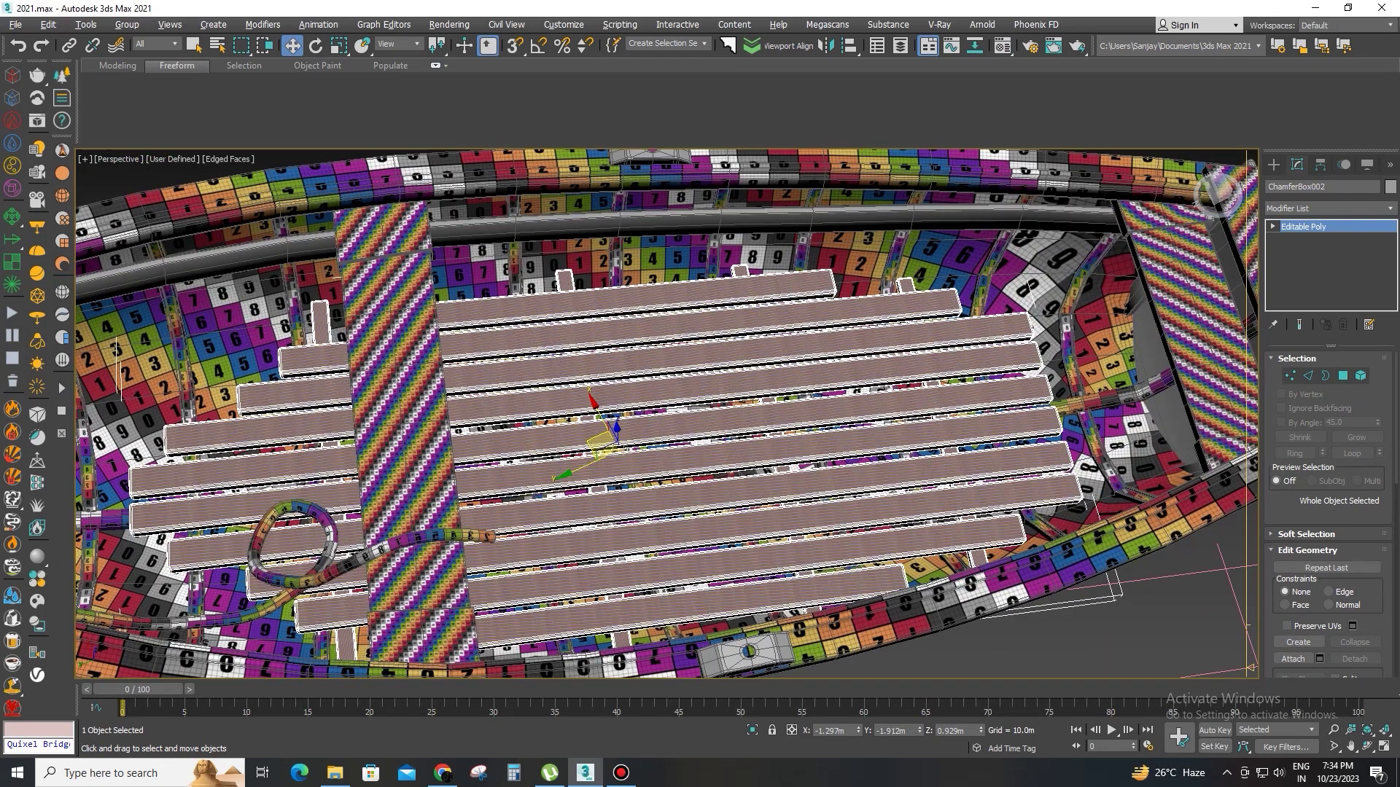
{"action": "left_click", "coordinate": [1327, 209]}
{"action": "scroll", "coordinate": [1313, 474], "scroll_direction": "down", "scroll_amount": 10}
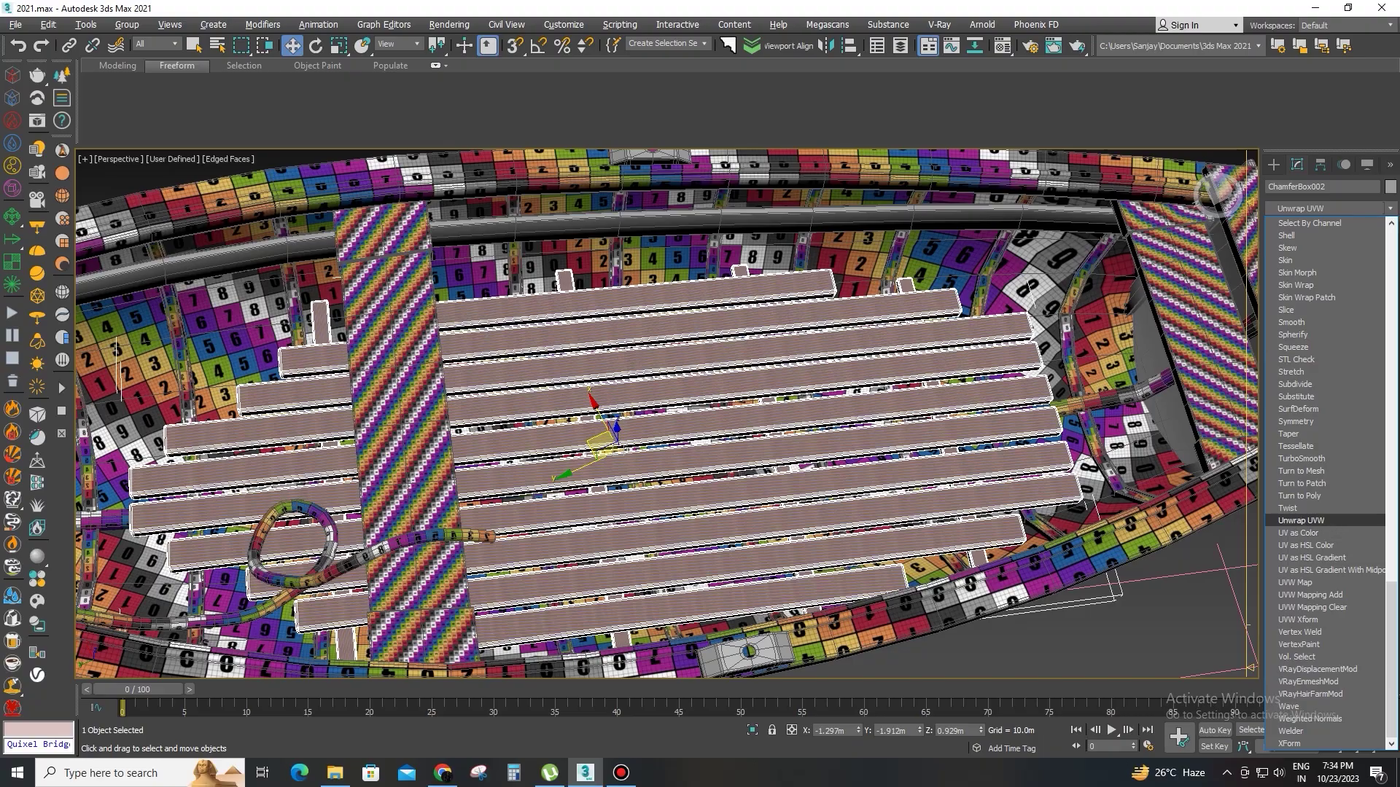
{"action": "left_click", "coordinate": [1295, 583]}
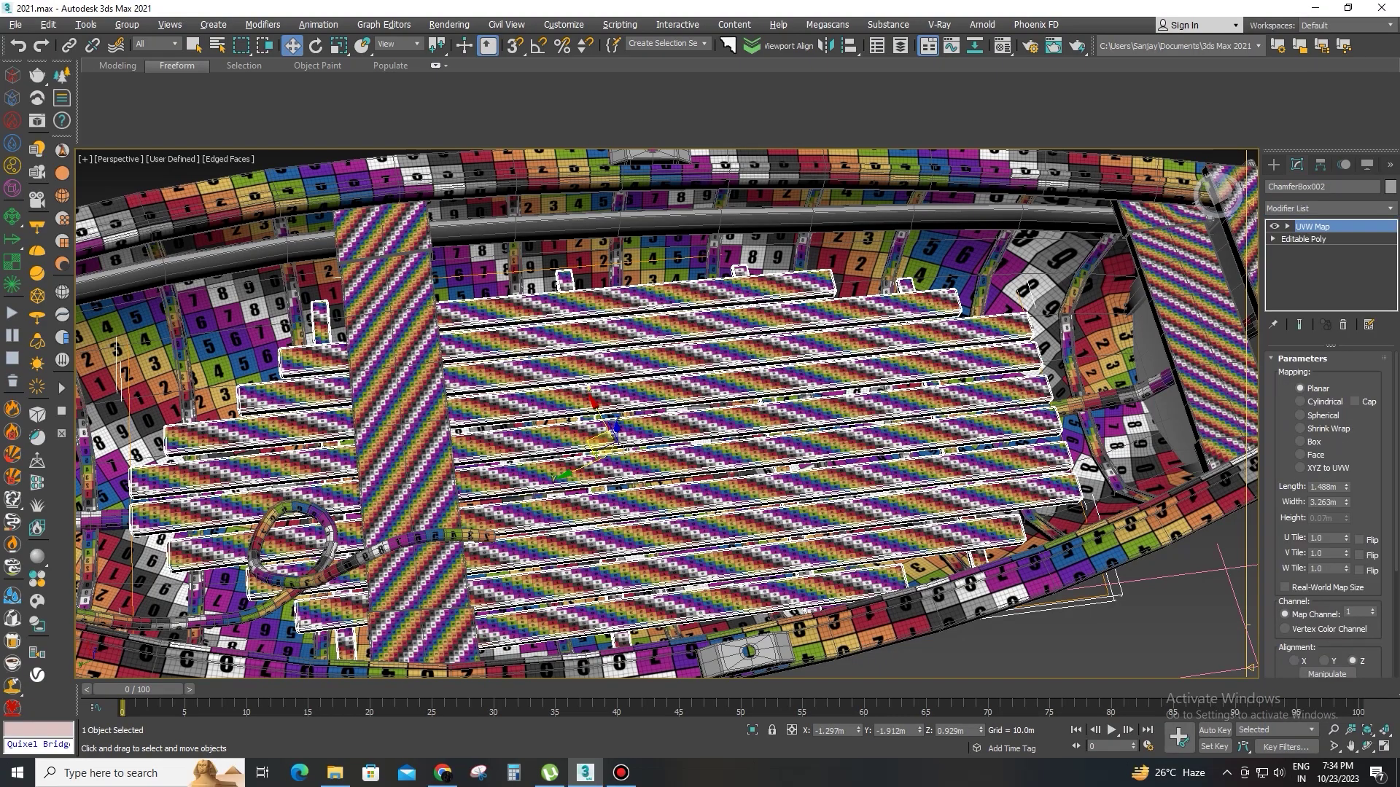
Step: Switch the floor planks' UVW Map to Box mapping with length, width and height of 3 m
{"action": "middle_click_drag", "start_coordinate": [616, 441], "coordinate": [808, 343]}
{"action": "scroll", "coordinate": [808, 339], "scroll_direction": "up", "scroll_amount": 5}
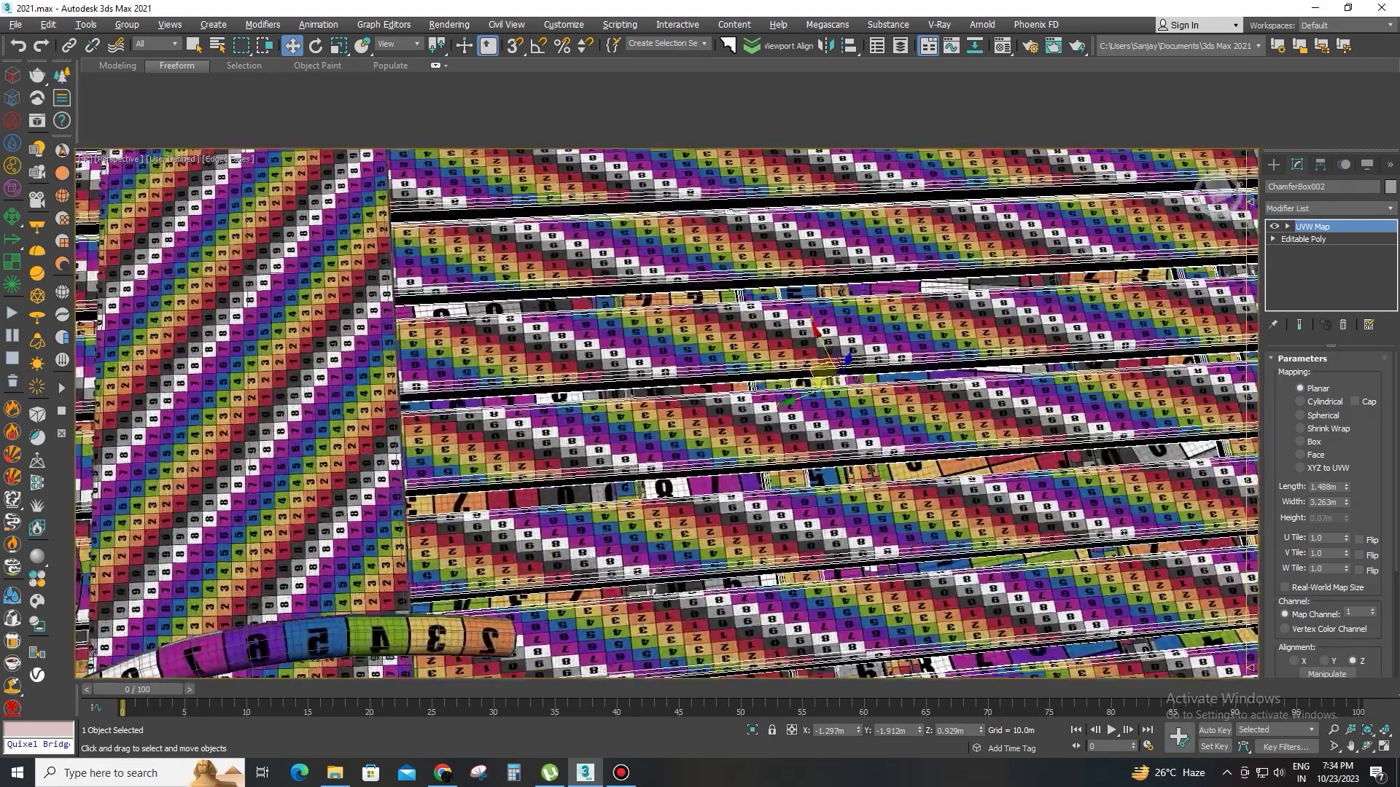
{"action": "left_click", "coordinate": [1300, 442]}
{"action": "double_click", "coordinate": [1323, 487]}
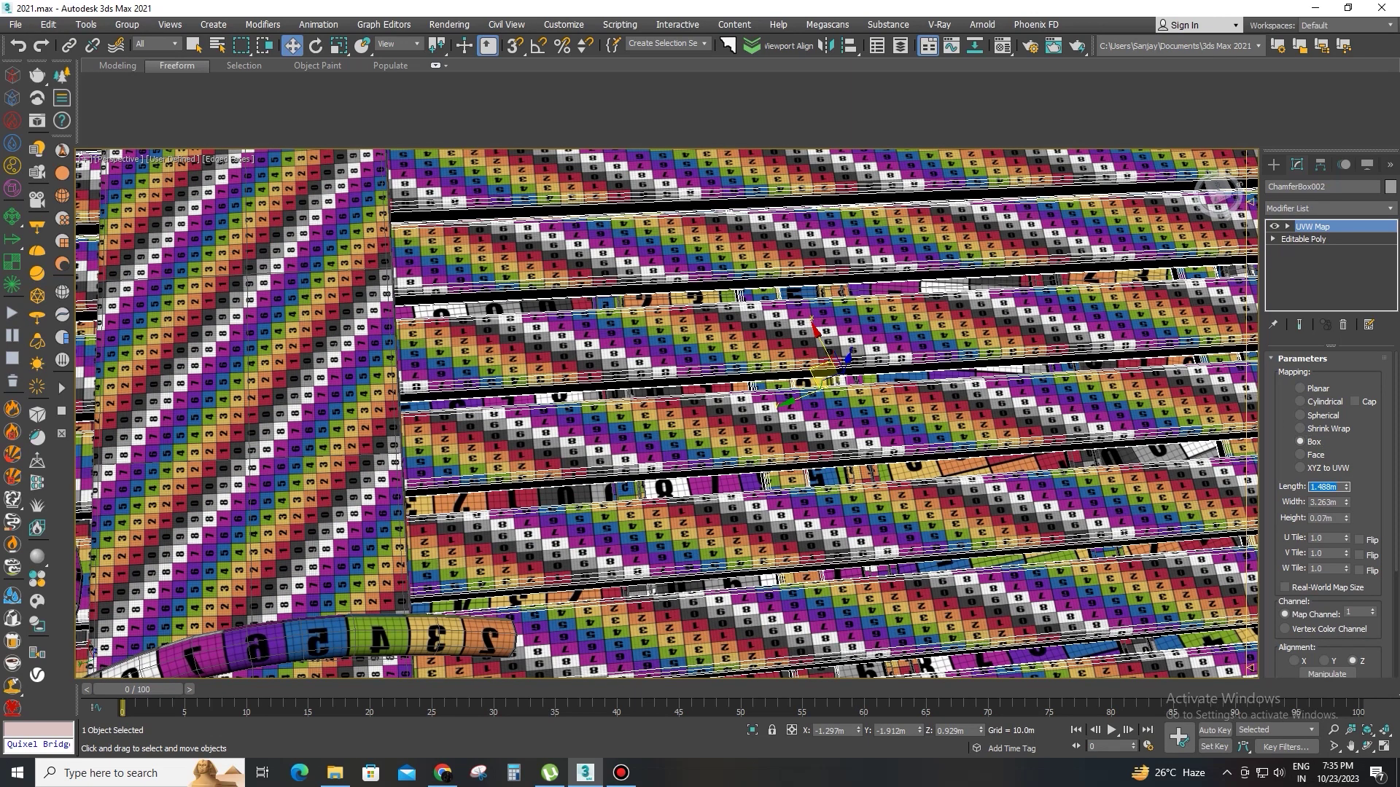
{"action": "type", "text": "3"}
{"action": "key", "text": "Tab"}
{"action": "type", "text": "3"}
{"action": "key", "text": "Tab"}
{"action": "type", "text": "3"}
{"action": "key", "text": "Return"}
{"action": "scroll", "coordinate": [749, 471], "scroll_direction": "down", "scroll_amount": 5}
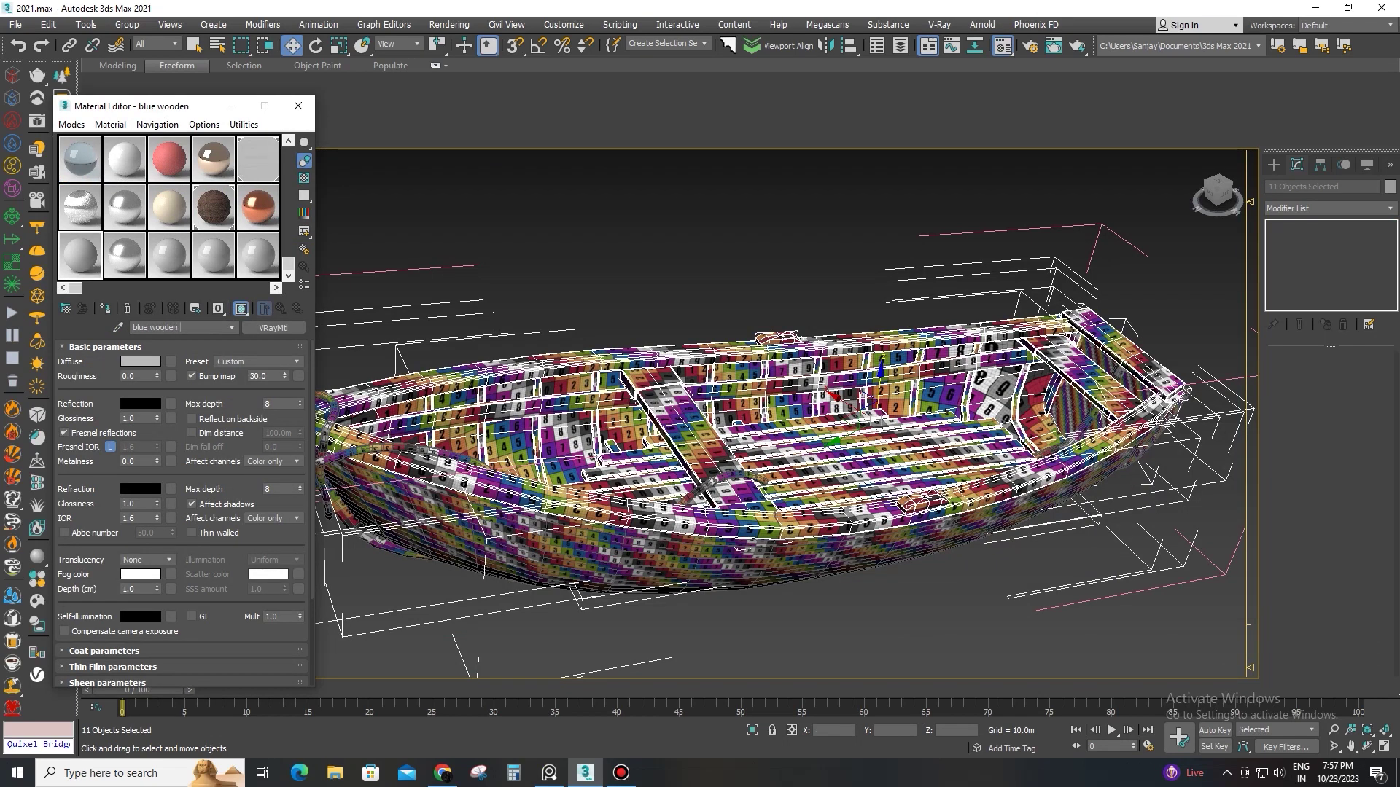
Step: Assign the blue wooden material to the selected boat parts and set its diffuse colour to a medium blue
{"action": "middle_click_drag", "start_coordinate": [987, 387], "coordinate": [963, 366]}
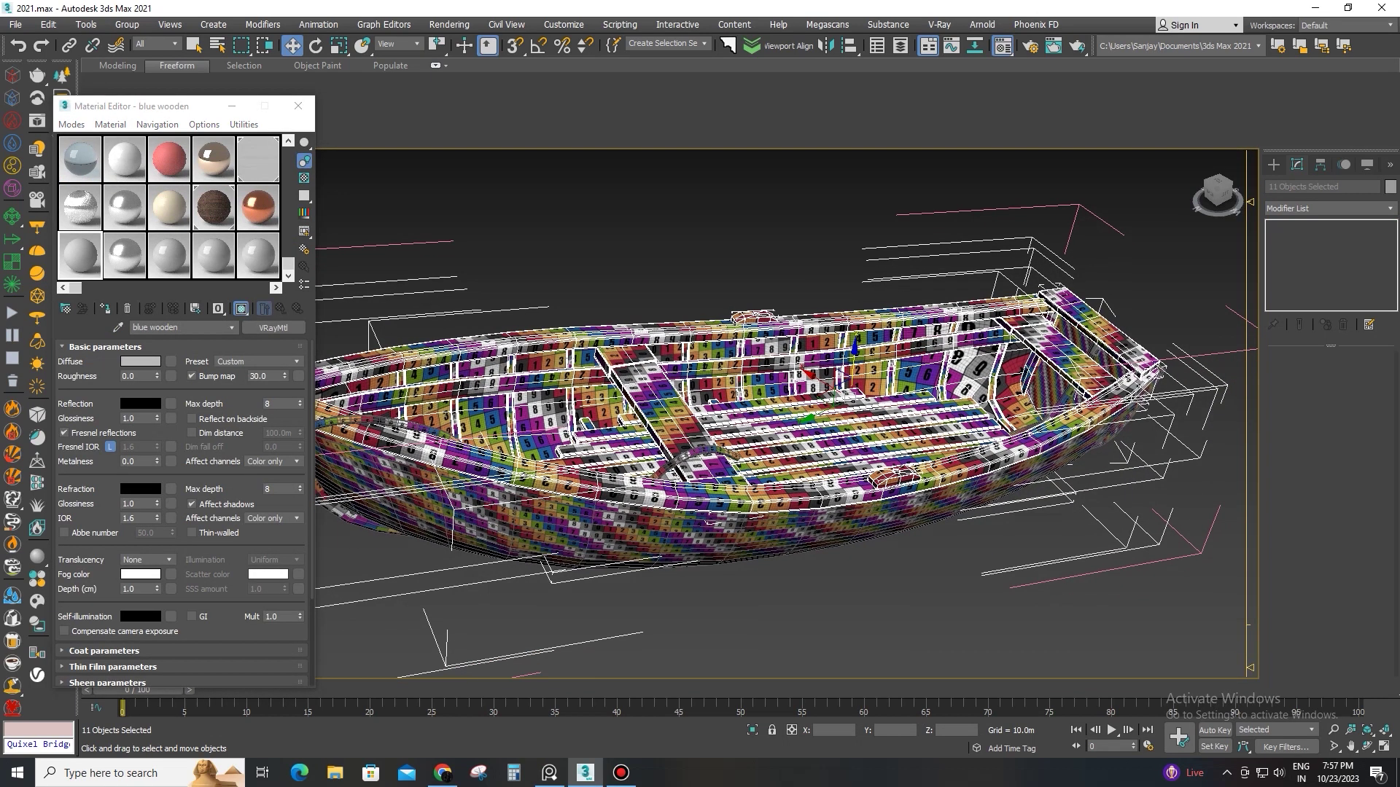
{"action": "left_click", "coordinate": [106, 309]}
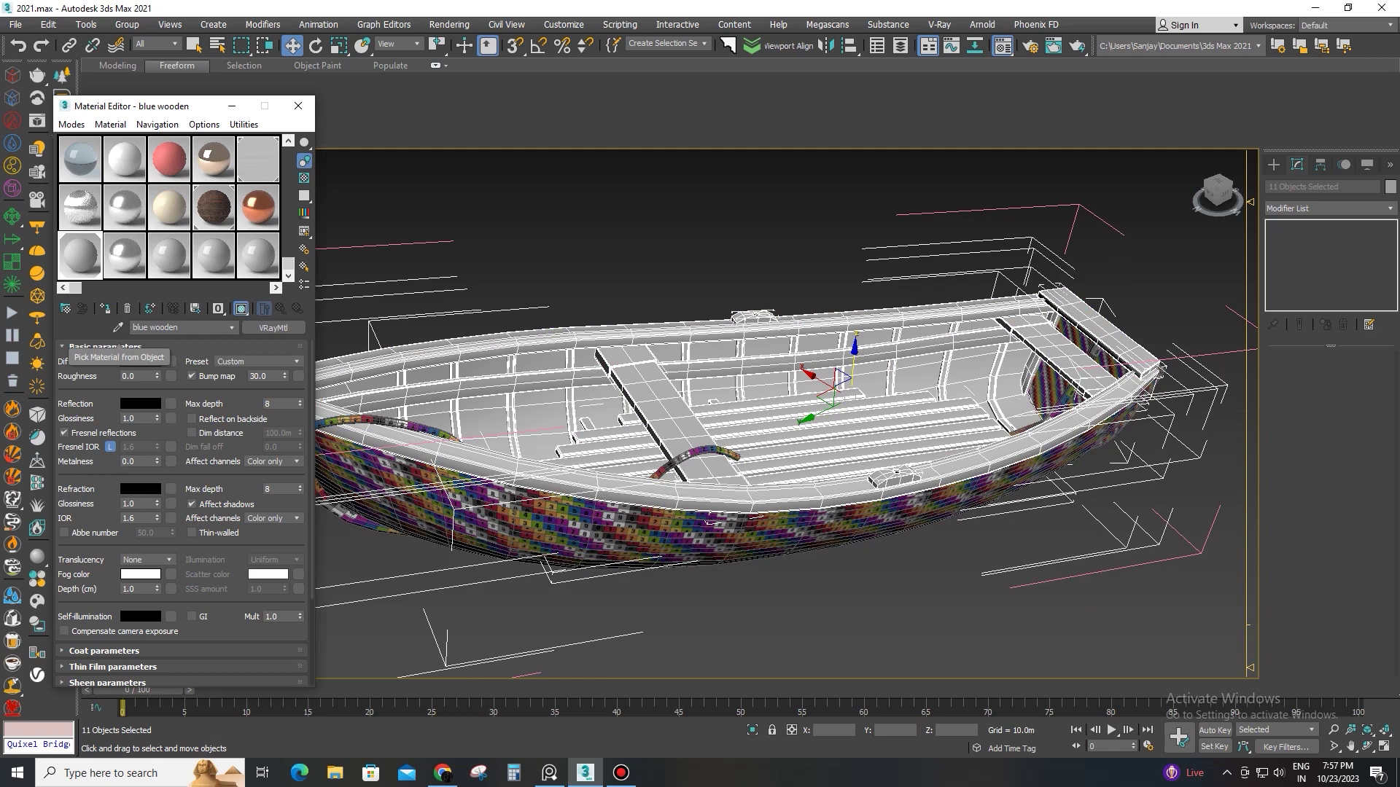
{"action": "left_click", "coordinate": [140, 361]}
{"action": "left_click", "coordinate": [359, 100]}
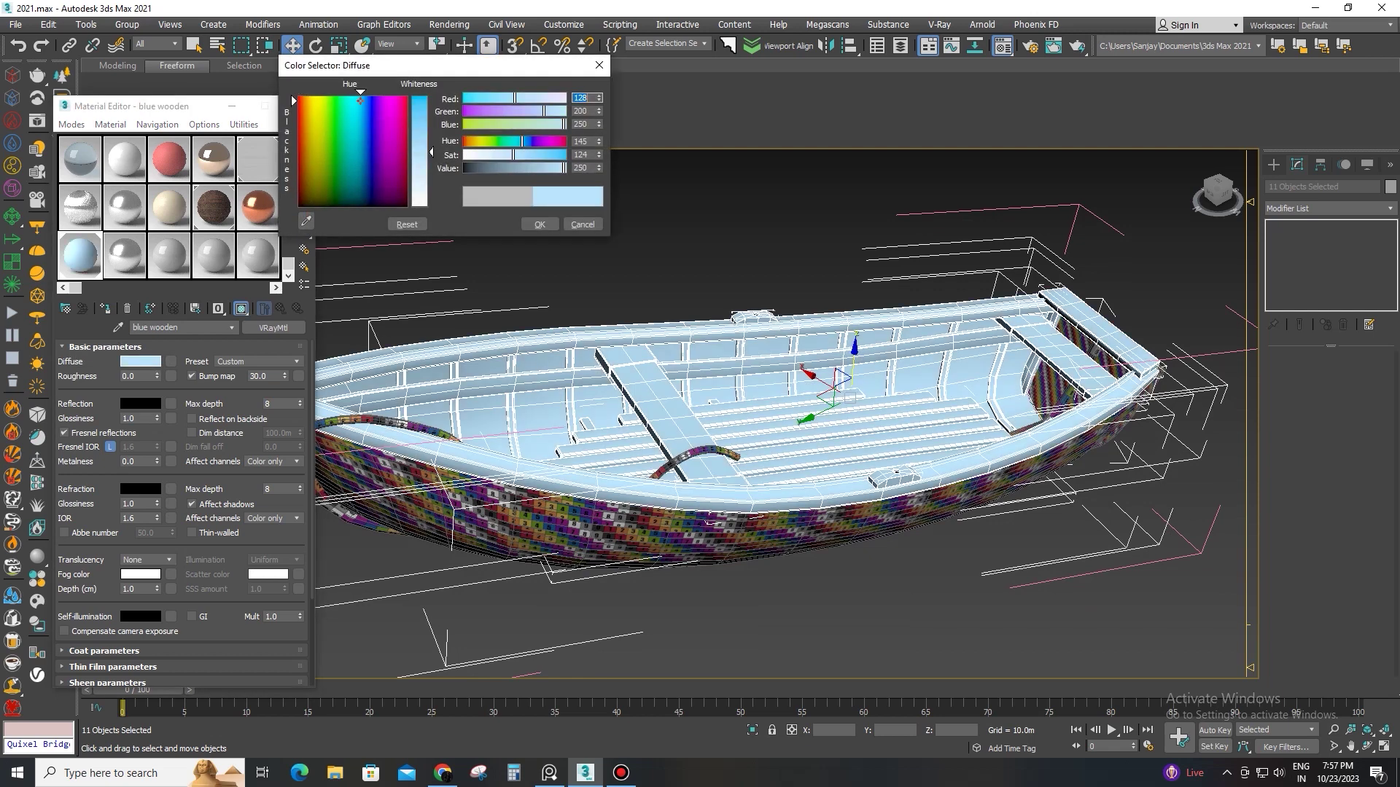
{"action": "left_click_drag", "start_coordinate": [359, 101], "coordinate": [365, 168]}
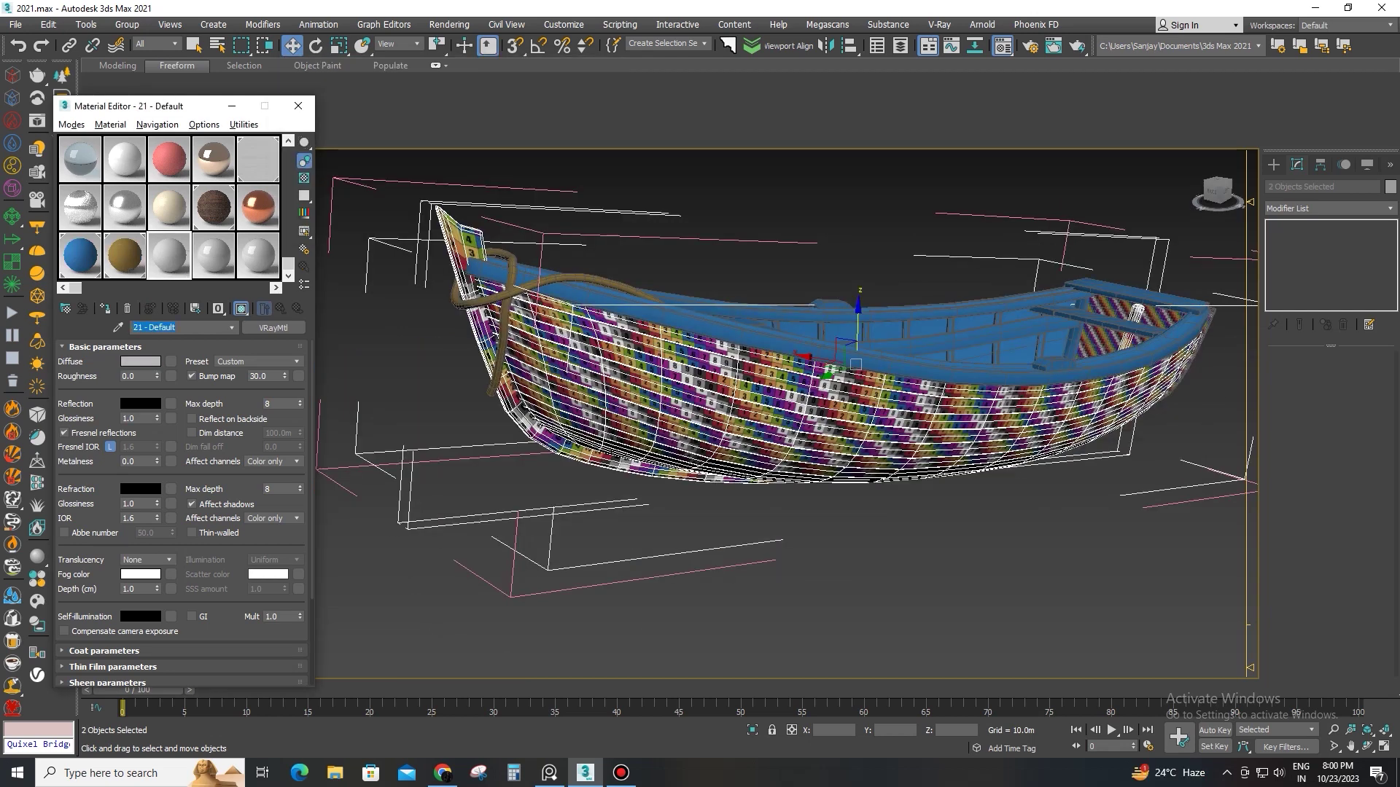
Step: Give the outer hull and keel a material named "coolored wood" with a bright green diffuse colour
{"action": "type", "text": "wood"}
{"action": "left_click", "coordinate": [105, 309]}
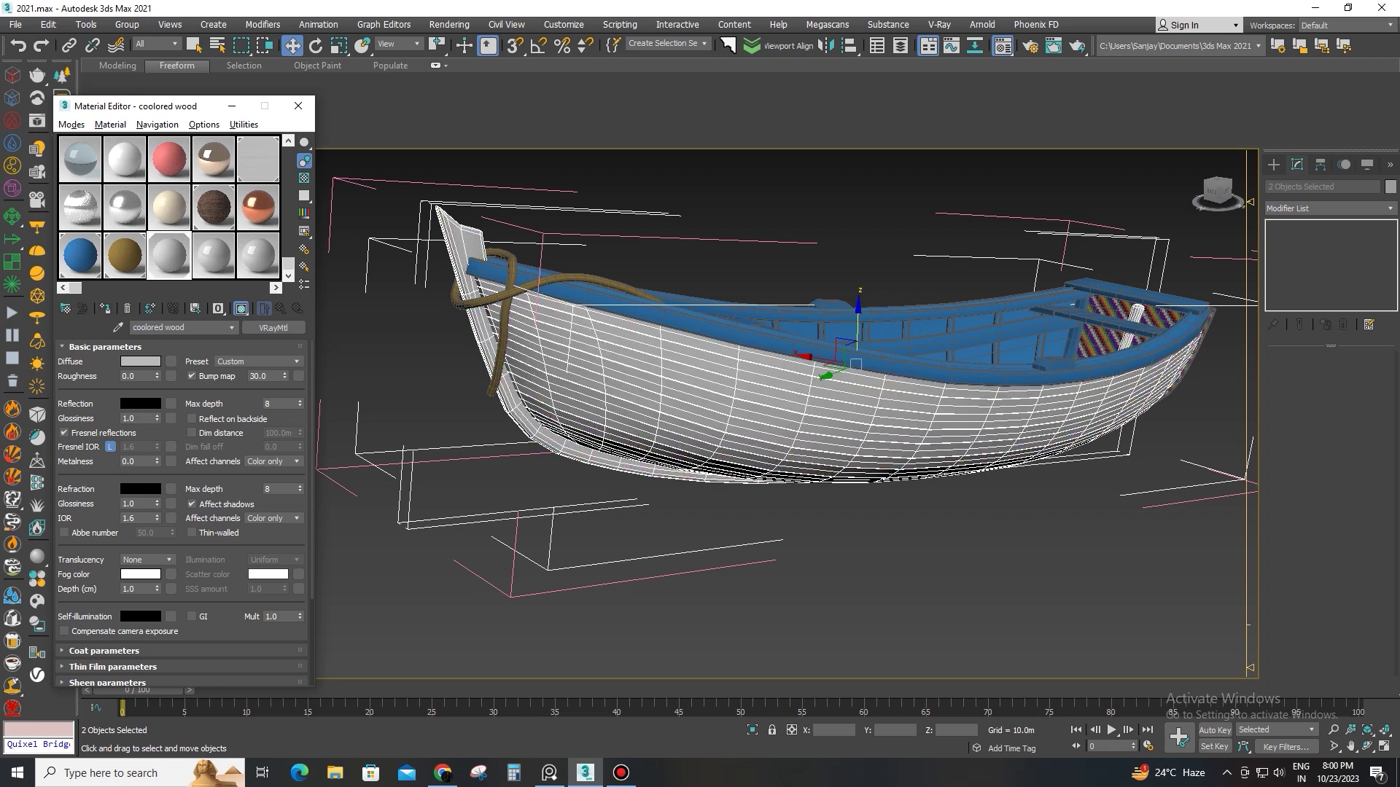
{"action": "left_click", "coordinate": [140, 361]}
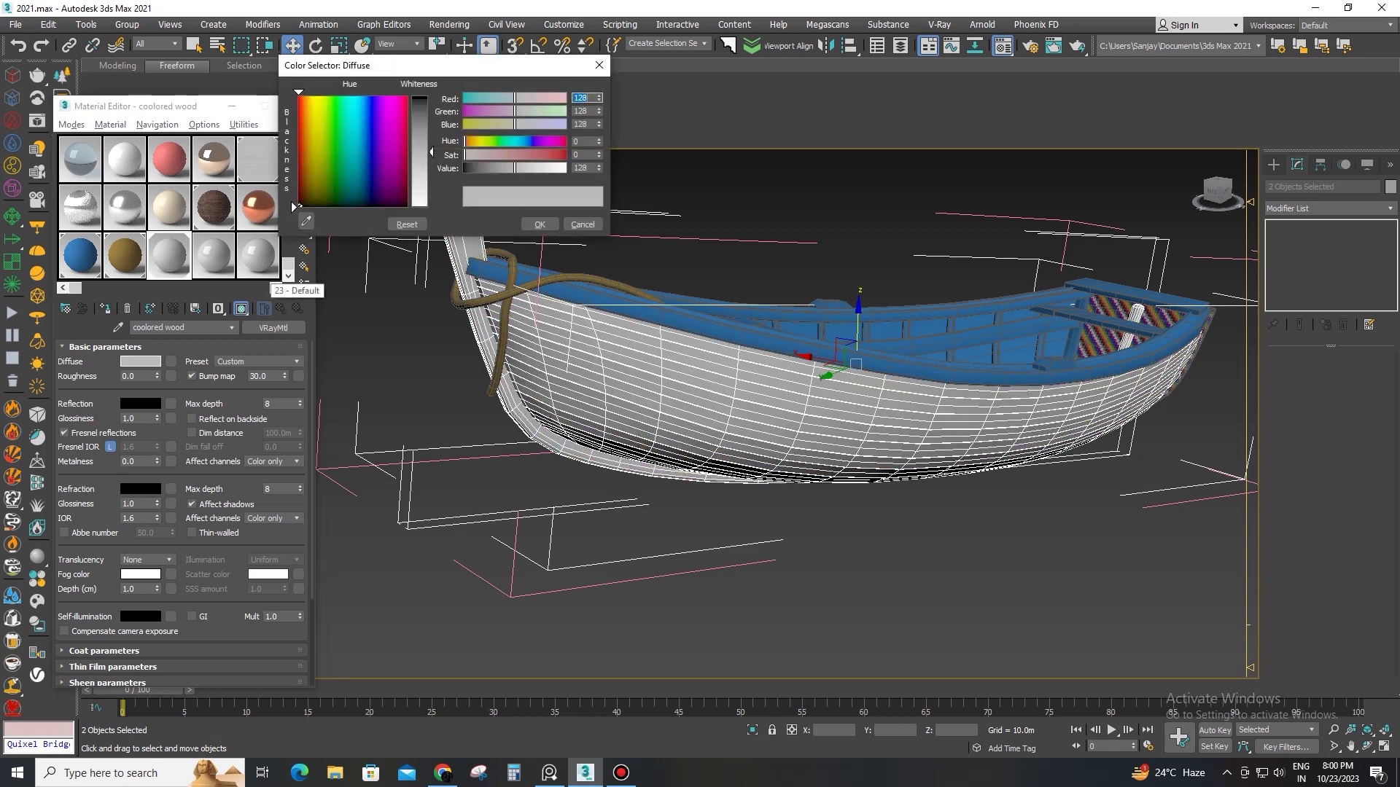
{"action": "left_click", "coordinate": [339, 110]}
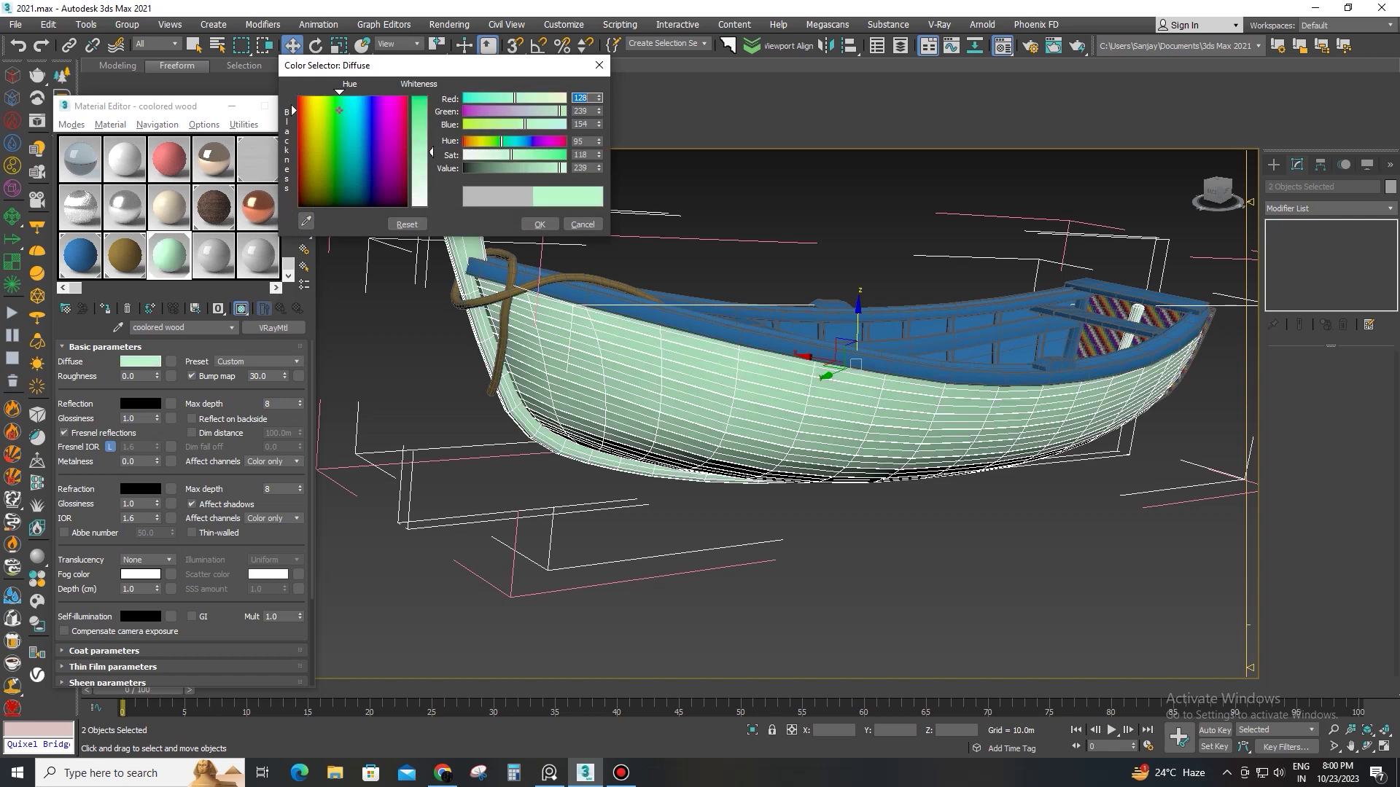
{"action": "left_click_drag", "start_coordinate": [420, 152], "coordinate": [420, 102]}
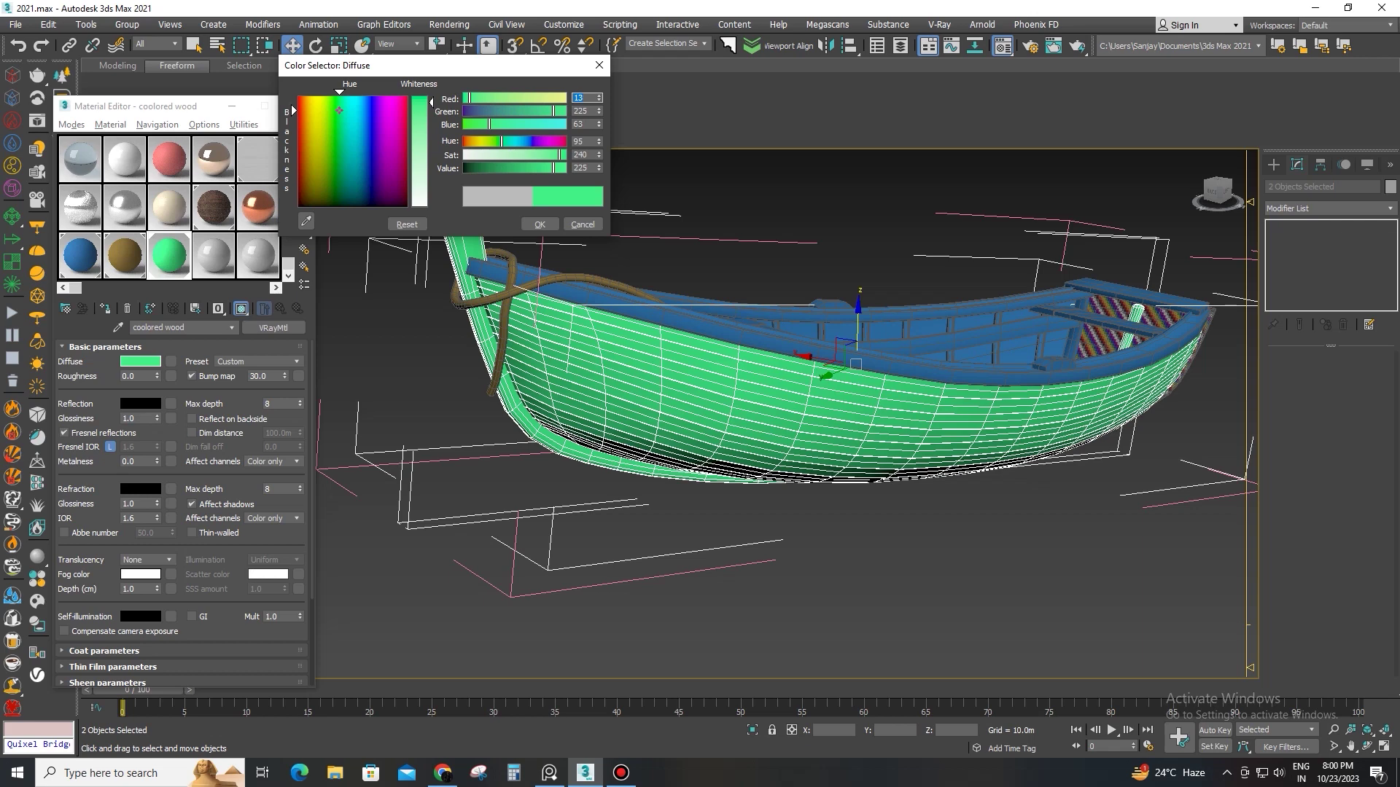
{"action": "key", "text": "Return"}
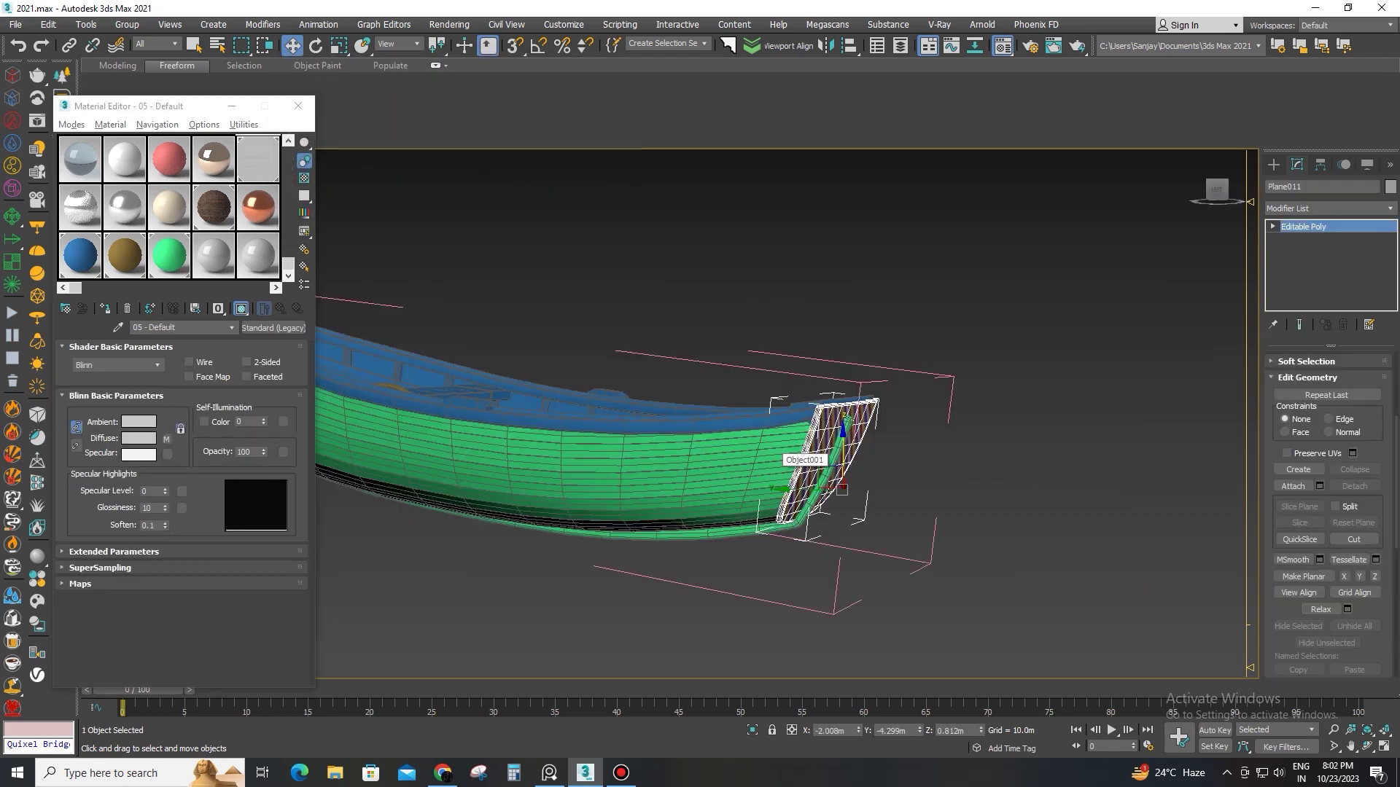
Step: Assign the coolored wood material to the transom and attach the transom to the hull mesh
{"action": "left_click", "coordinate": [169, 255]}
{"action": "left_click", "coordinate": [105, 308]}
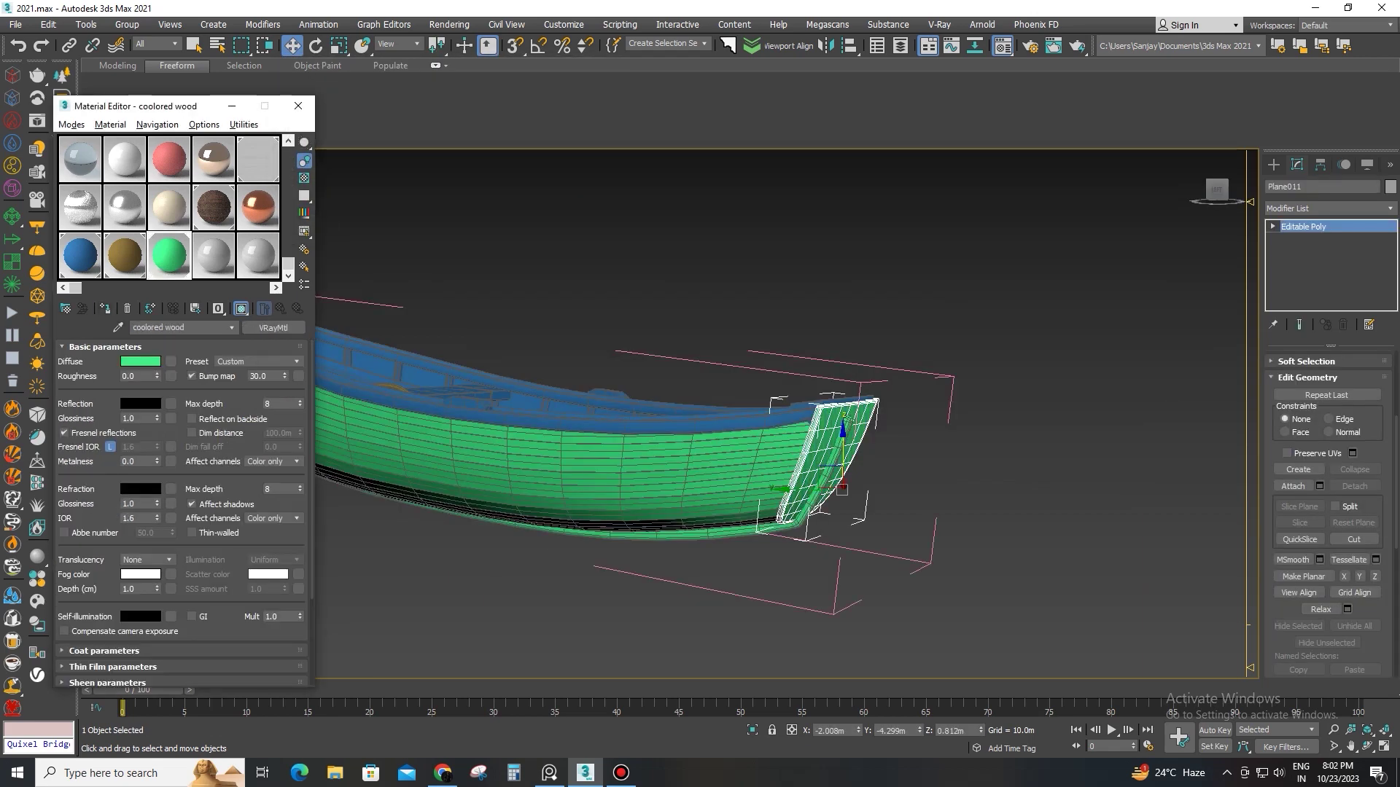
{"action": "middle_click_drag", "start_coordinate": [838, 474], "coordinate": [772, 482], "text": "alt"}
{"action": "scroll", "coordinate": [751, 452], "scroll_direction": "up", "scroll_amount": 3}
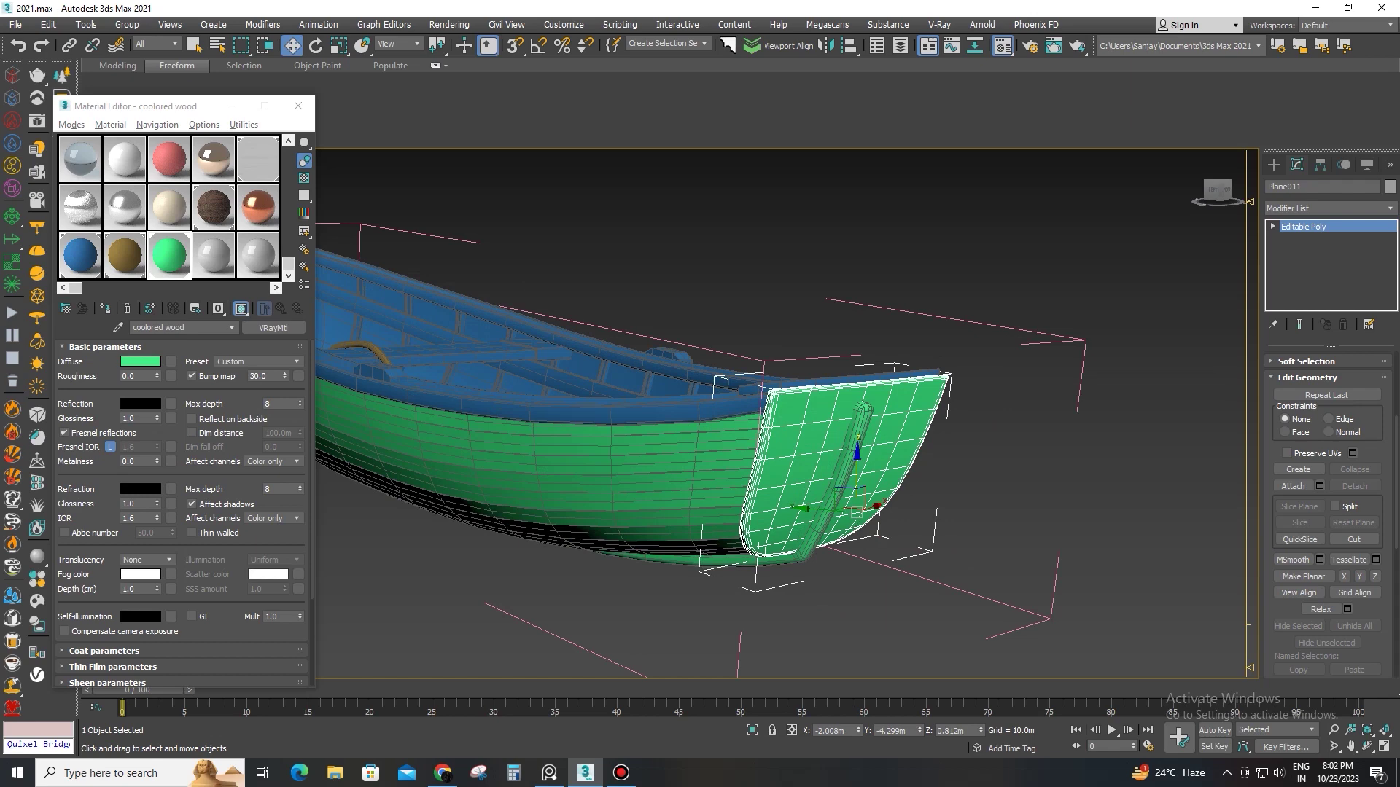
{"action": "left_click", "coordinate": [685, 471]}
{"action": "left_click", "coordinate": [1293, 486]}
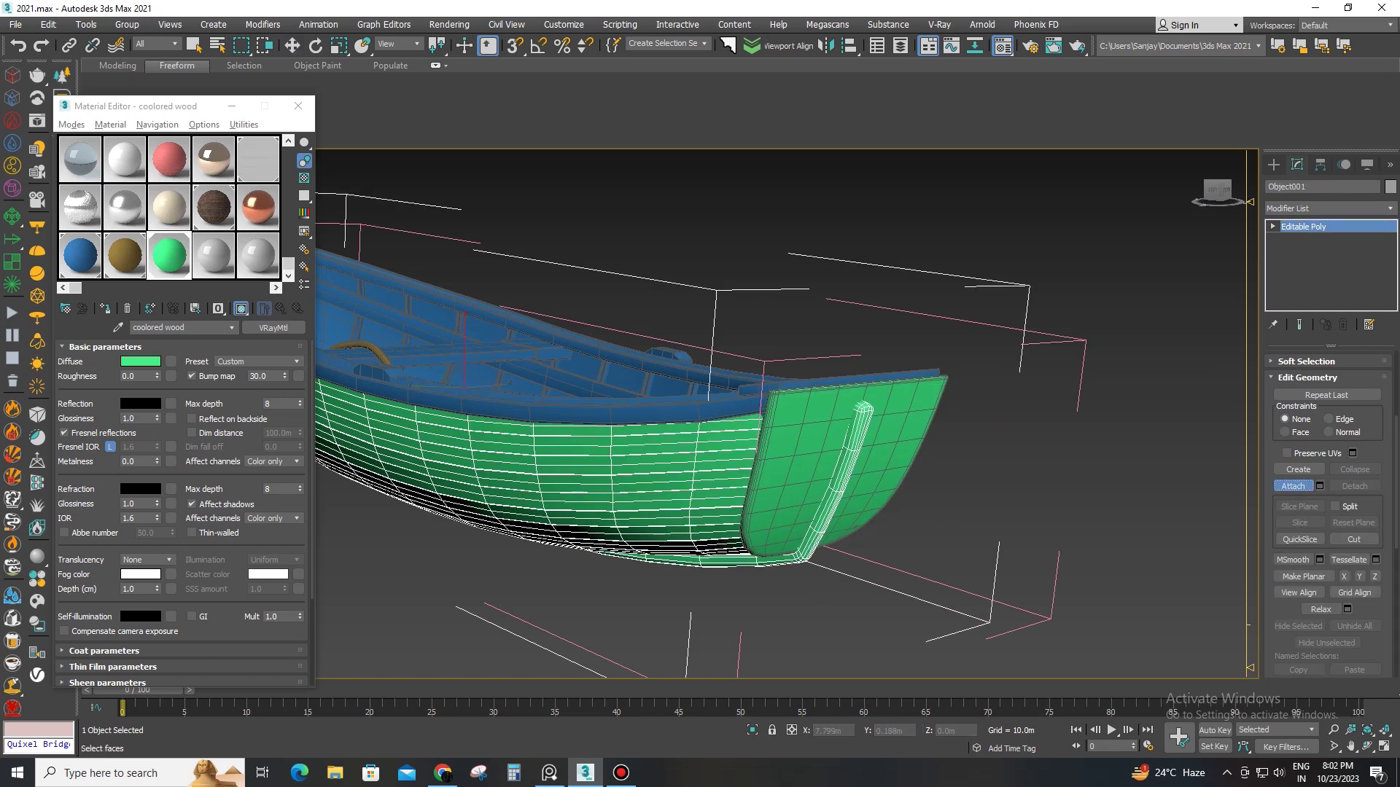
{"action": "left_click", "coordinate": [879, 455]}
{"action": "right_click", "coordinate": [879, 456]}
Step: Apply an Unwrap UVW modifier to the combined hull and open its UV editor
{"action": "left_click", "coordinate": [1330, 208]}
{"action": "key", "text": "u"}
{"action": "left_click", "coordinate": [1319, 521]}
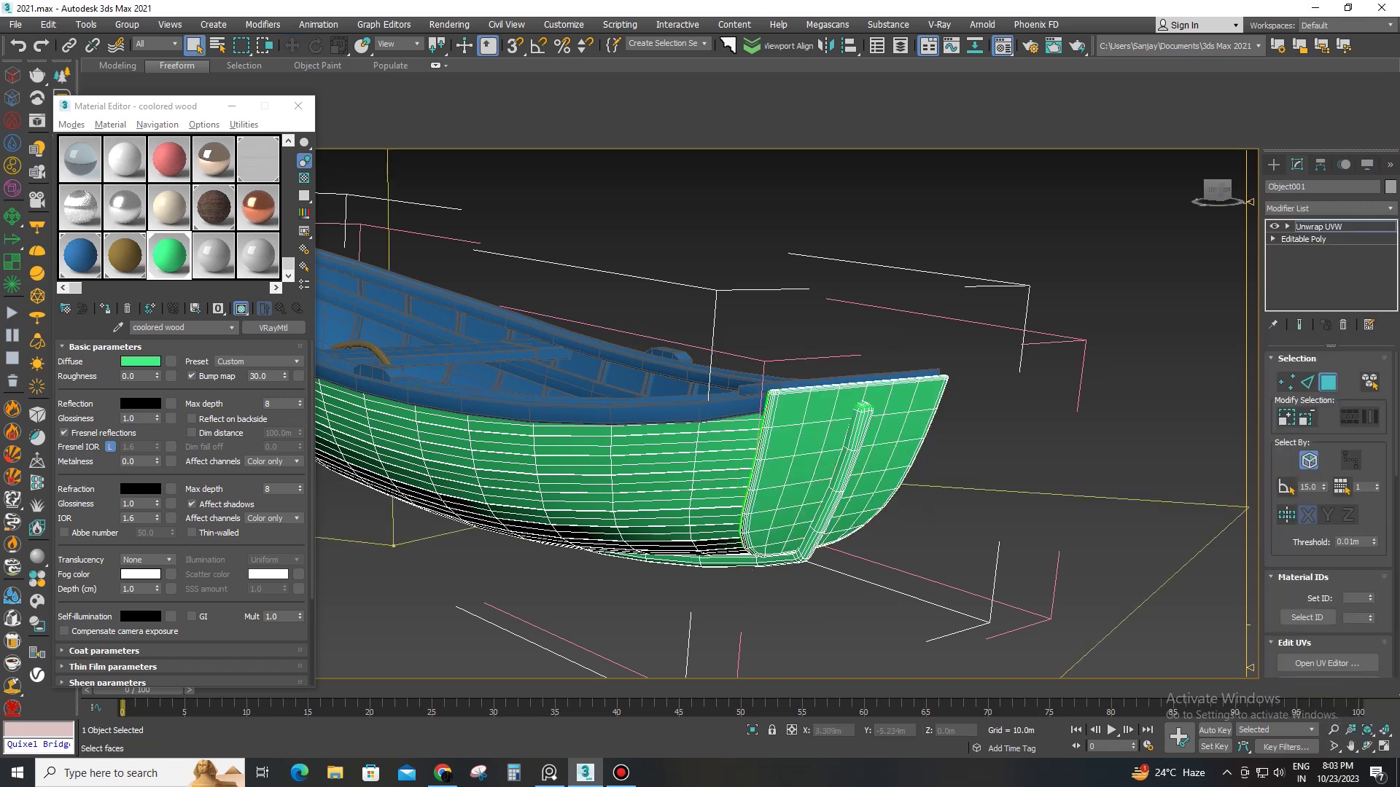
{"action": "left_click", "coordinate": [1327, 663]}
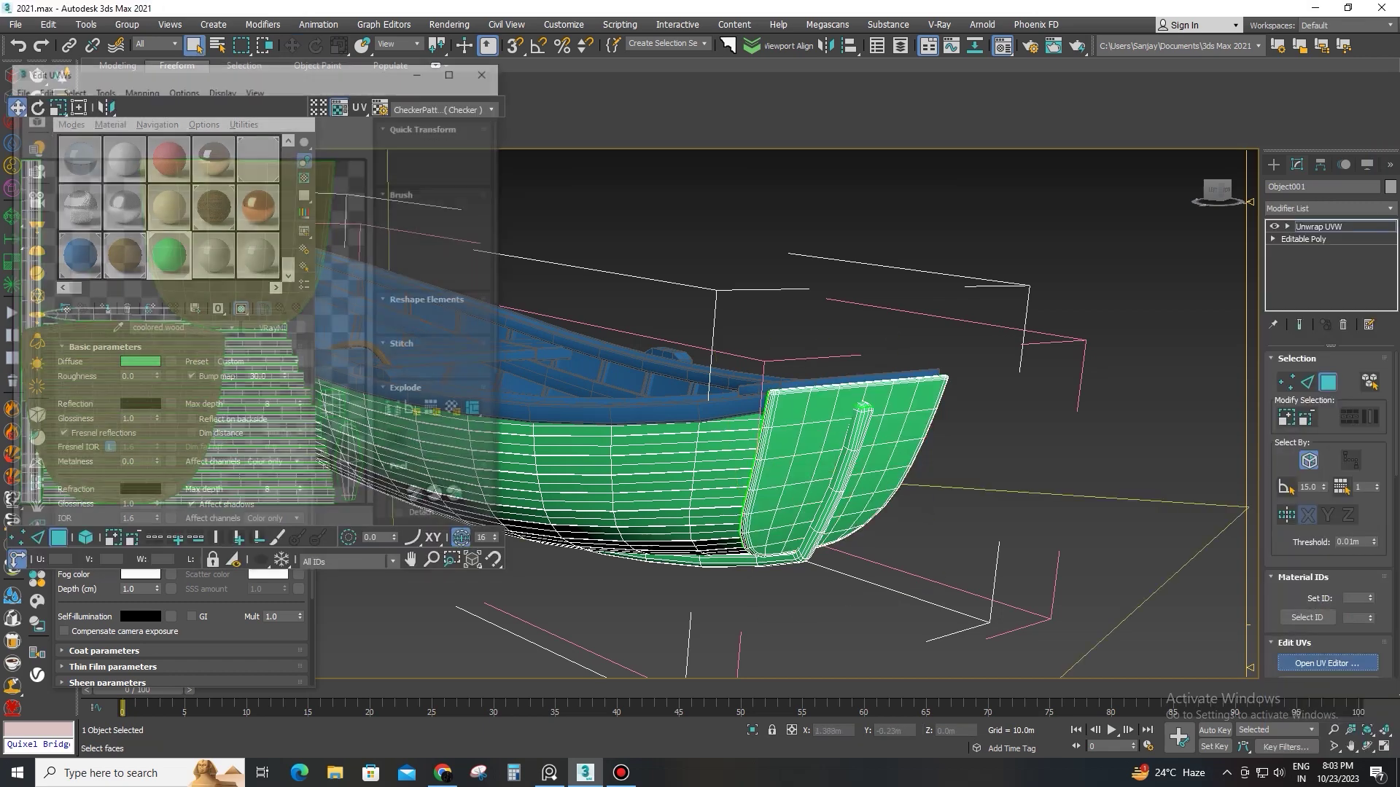
Step: Select all of the hull's UV shells and pack them in the tile with Rescale enabled
{"action": "key", "text": "ctrl+a"}
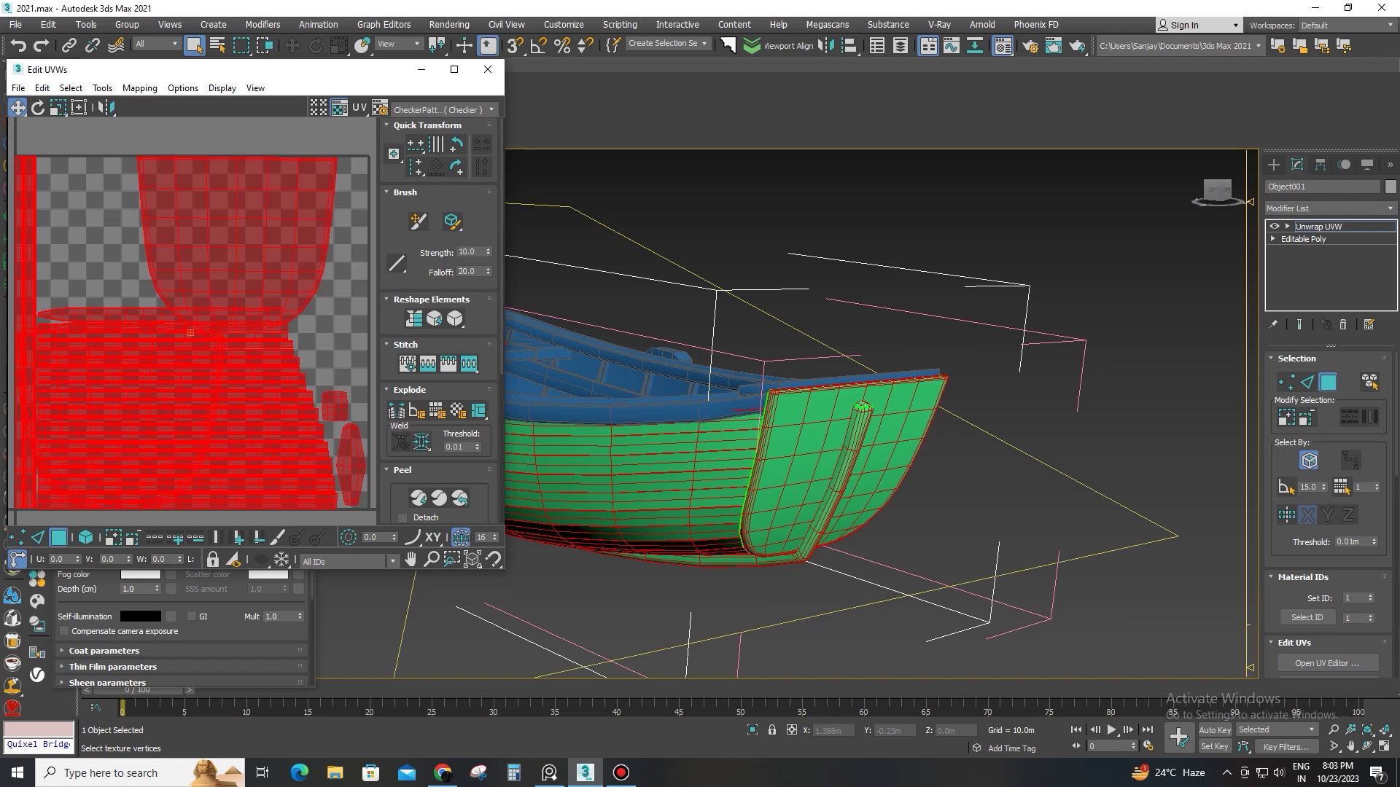
{"action": "scroll", "coordinate": [437, 321], "scroll_direction": "down", "scroll_amount": 3}
{"action": "left_click", "coordinate": [396, 417]}
{"action": "left_click", "coordinate": [396, 394]}
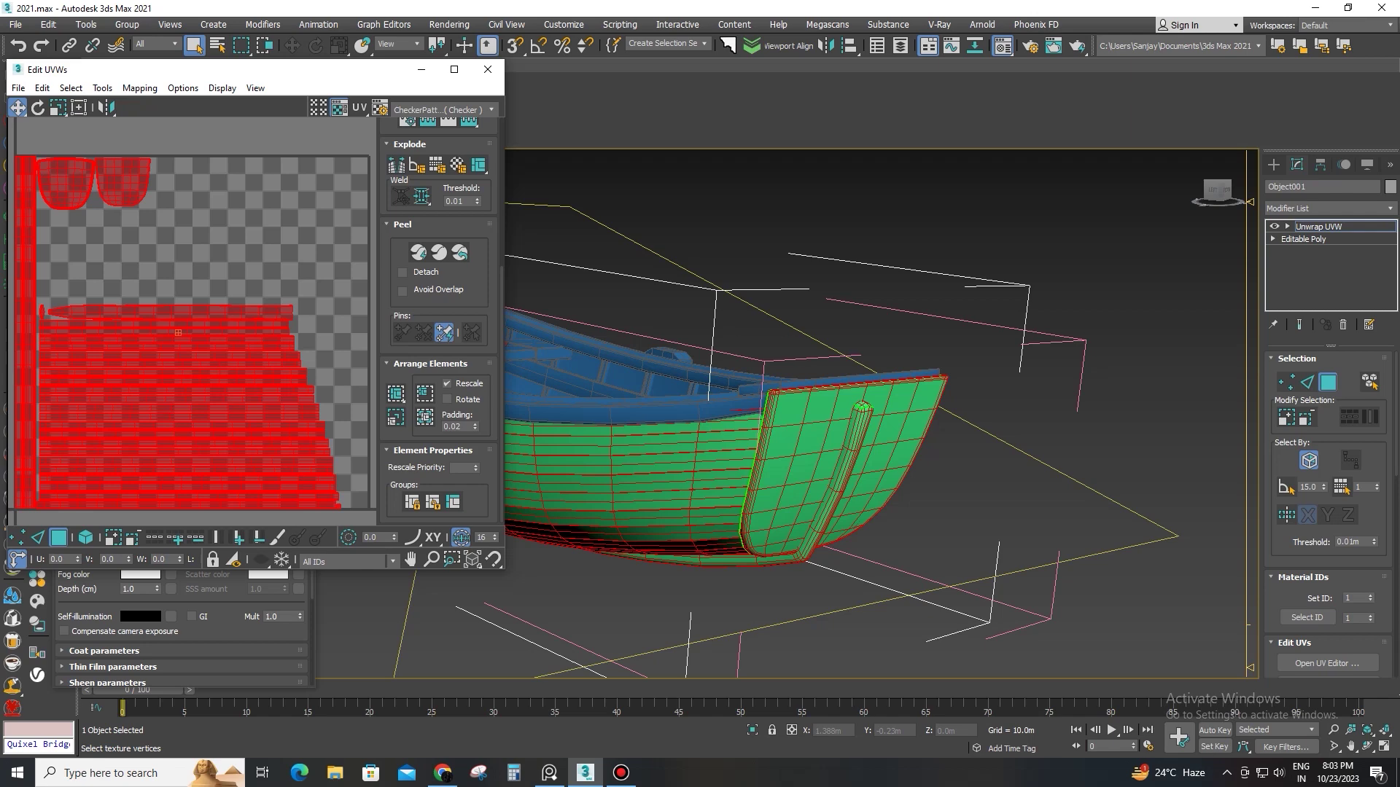
Step: Examine the packed hull, transom and keel shells in edge mode and compare them with the boat's hull
{"action": "middle_click_drag", "start_coordinate": [146, 408], "coordinate": [219, 417]}
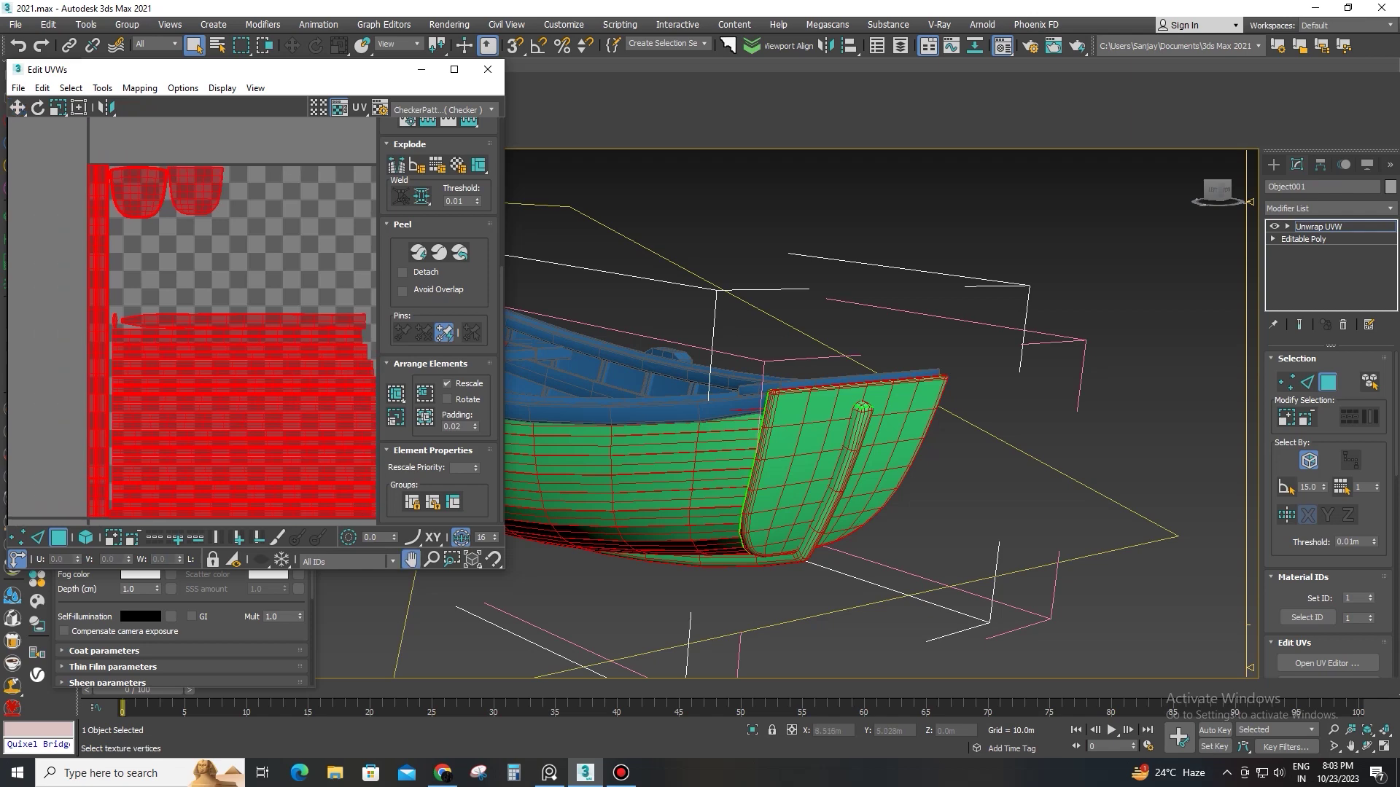
{"action": "scroll", "coordinate": [106, 350], "scroll_direction": "up", "scroll_amount": 5}
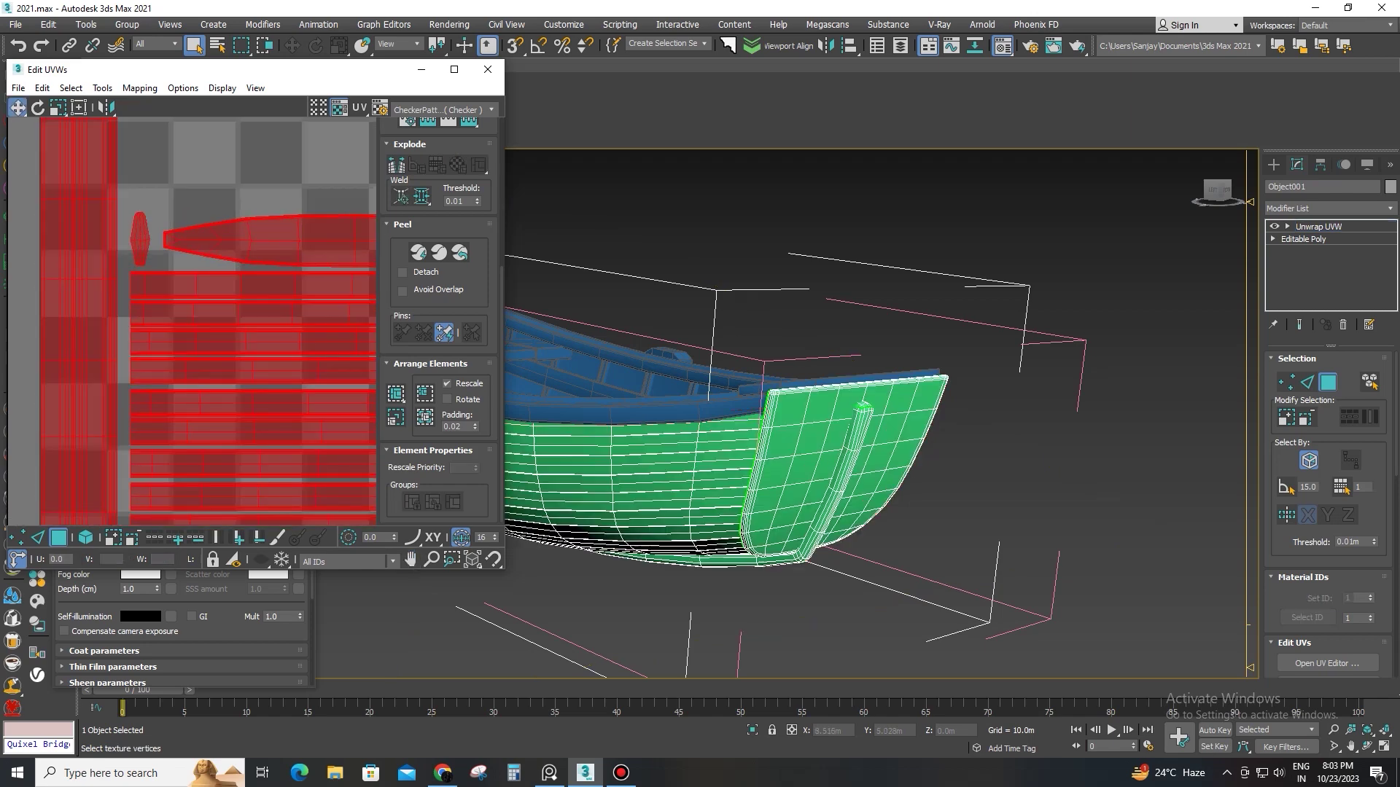
{"action": "key", "text": "2"}
{"action": "scroll", "coordinate": [157, 394], "scroll_direction": "down", "scroll_amount": 3}
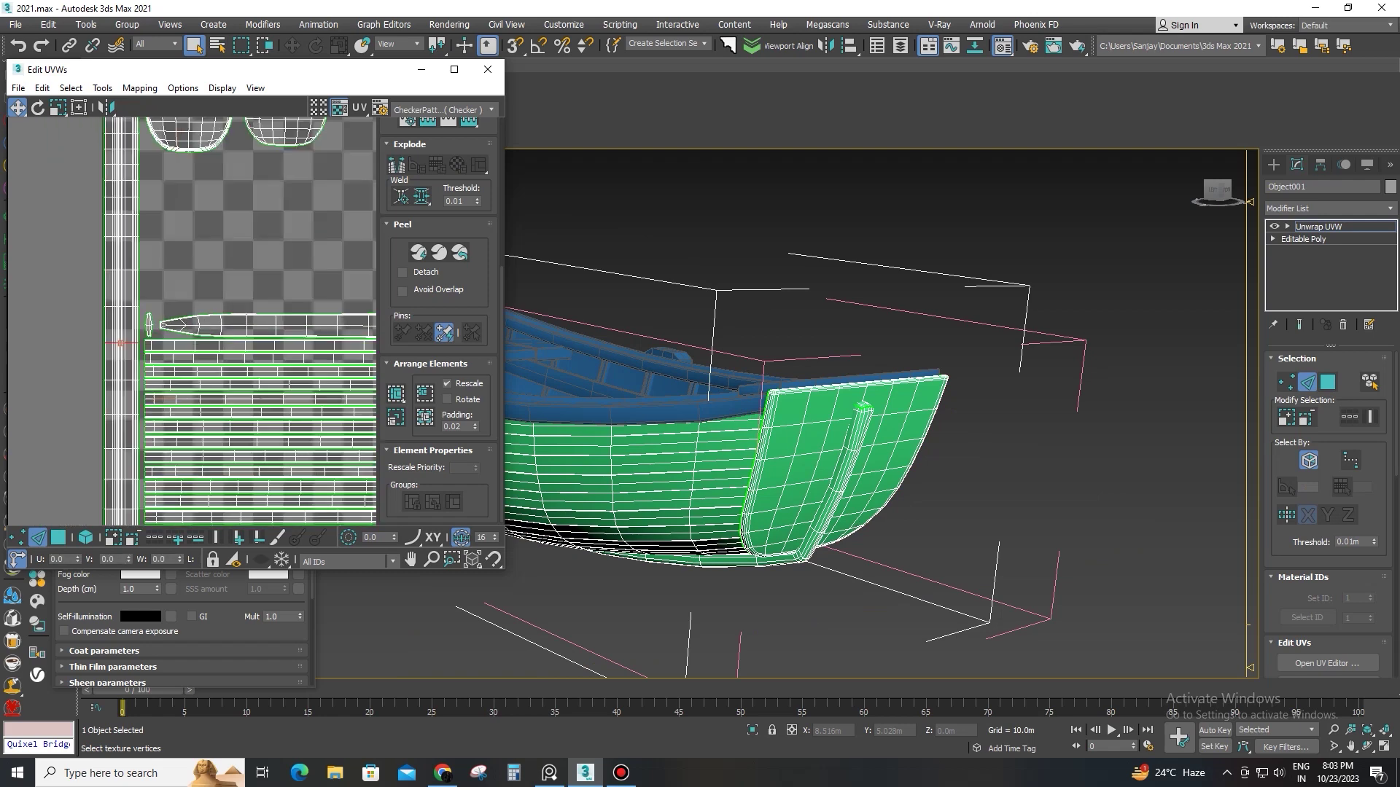
{"action": "scroll", "coordinate": [156, 397], "scroll_direction": "down", "scroll_amount": 2}
{"action": "middle_click_drag", "start_coordinate": [157, 397], "coordinate": [133, 341]}
{"action": "scroll", "coordinate": [1006, 379], "scroll_direction": "down", "scroll_amount": 4}
{"action": "middle_click_drag", "start_coordinate": [948, 408], "coordinate": [1014, 314], "text": "alt"}
{"action": "middle_click_drag", "start_coordinate": [839, 281], "coordinate": [876, 364], "text": "alt"}
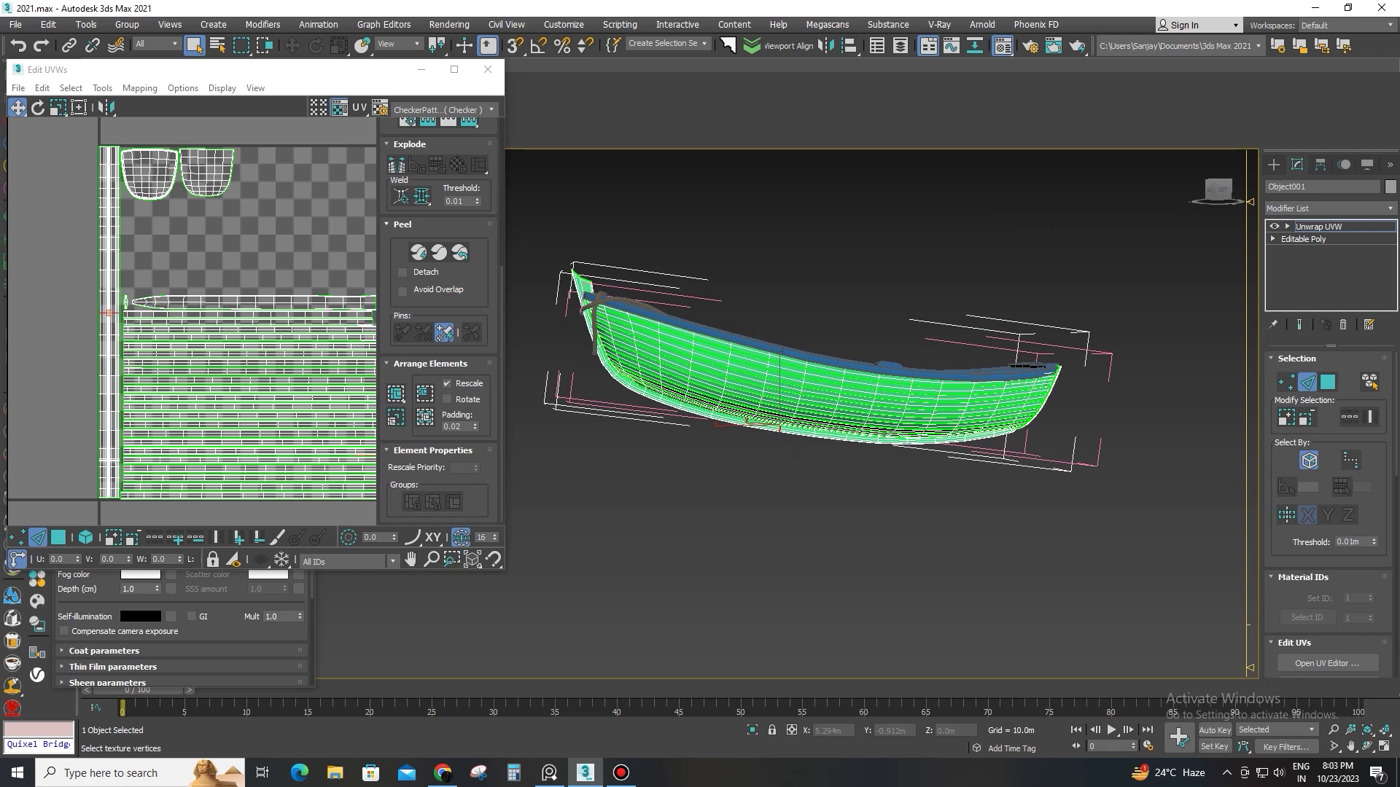
{"action": "middle_click_drag", "start_coordinate": [219, 350], "coordinate": [148, 334]}
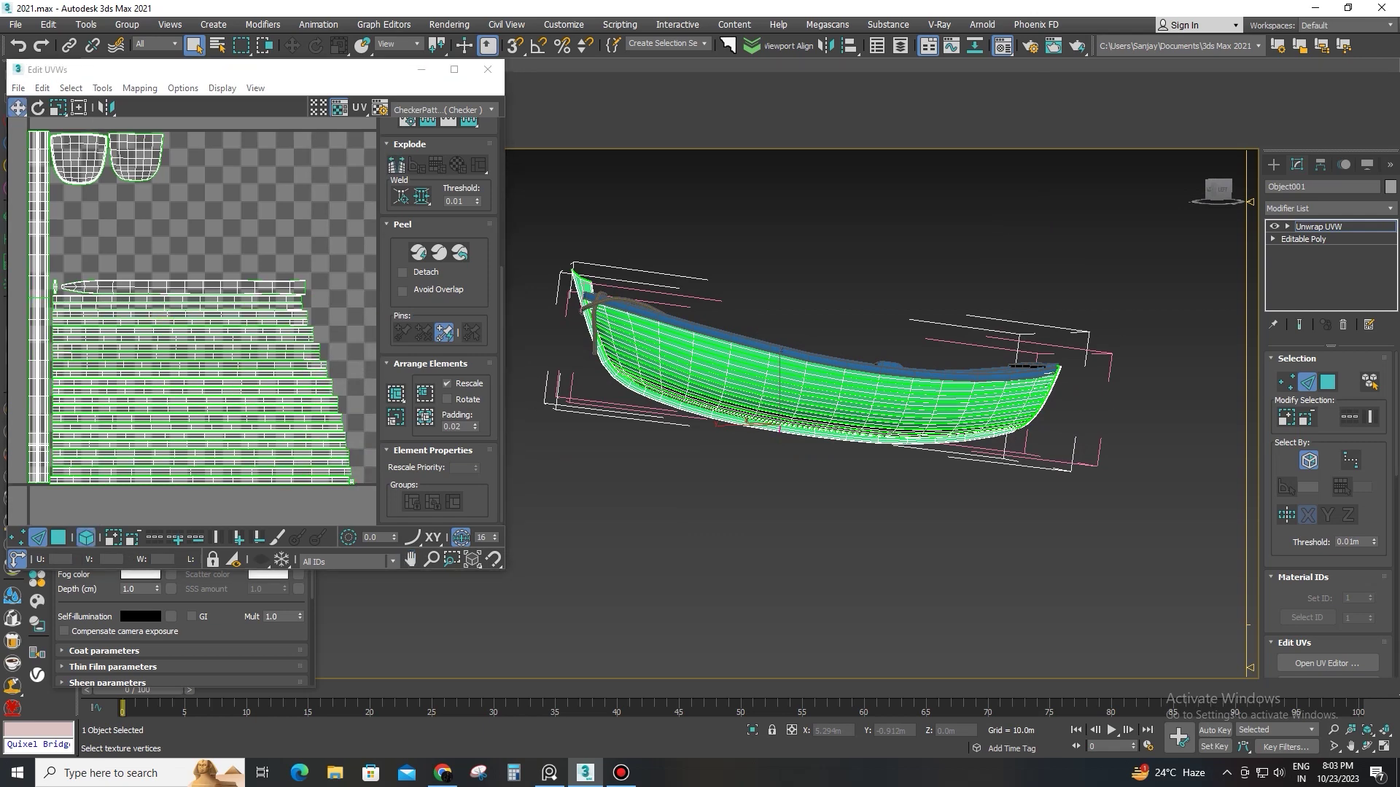
Step: Enable whole-element selection in polygon mode and repack all of the hull's UV shells
{"action": "left_click", "coordinate": [86, 537]}
{"action": "key", "text": "3"}
{"action": "left_click", "coordinate": [425, 417]}
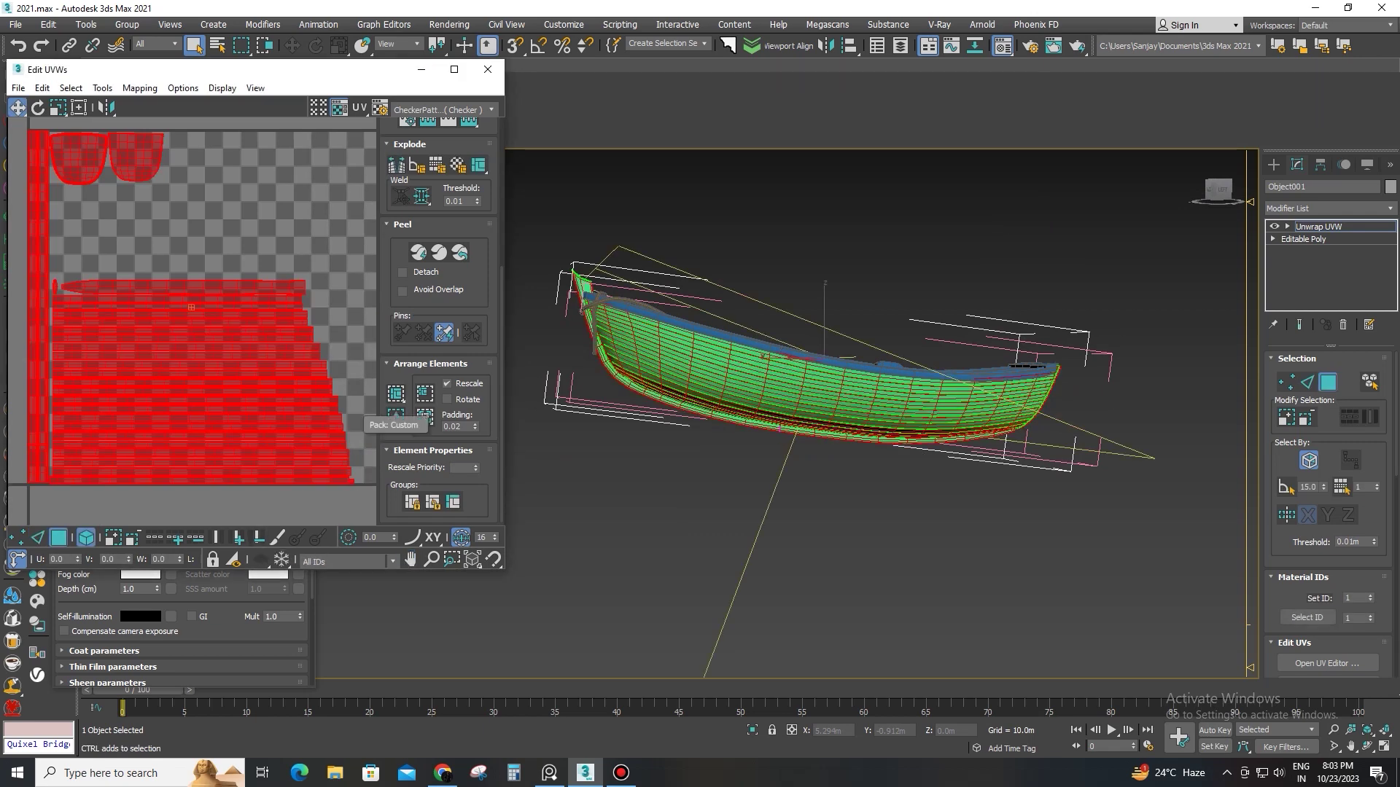
{"action": "scroll", "coordinate": [219, 270], "scroll_direction": "up", "scroll_amount": 2}
{"action": "scroll", "coordinate": [219, 270], "scroll_direction": "down", "scroll_amount": 1}
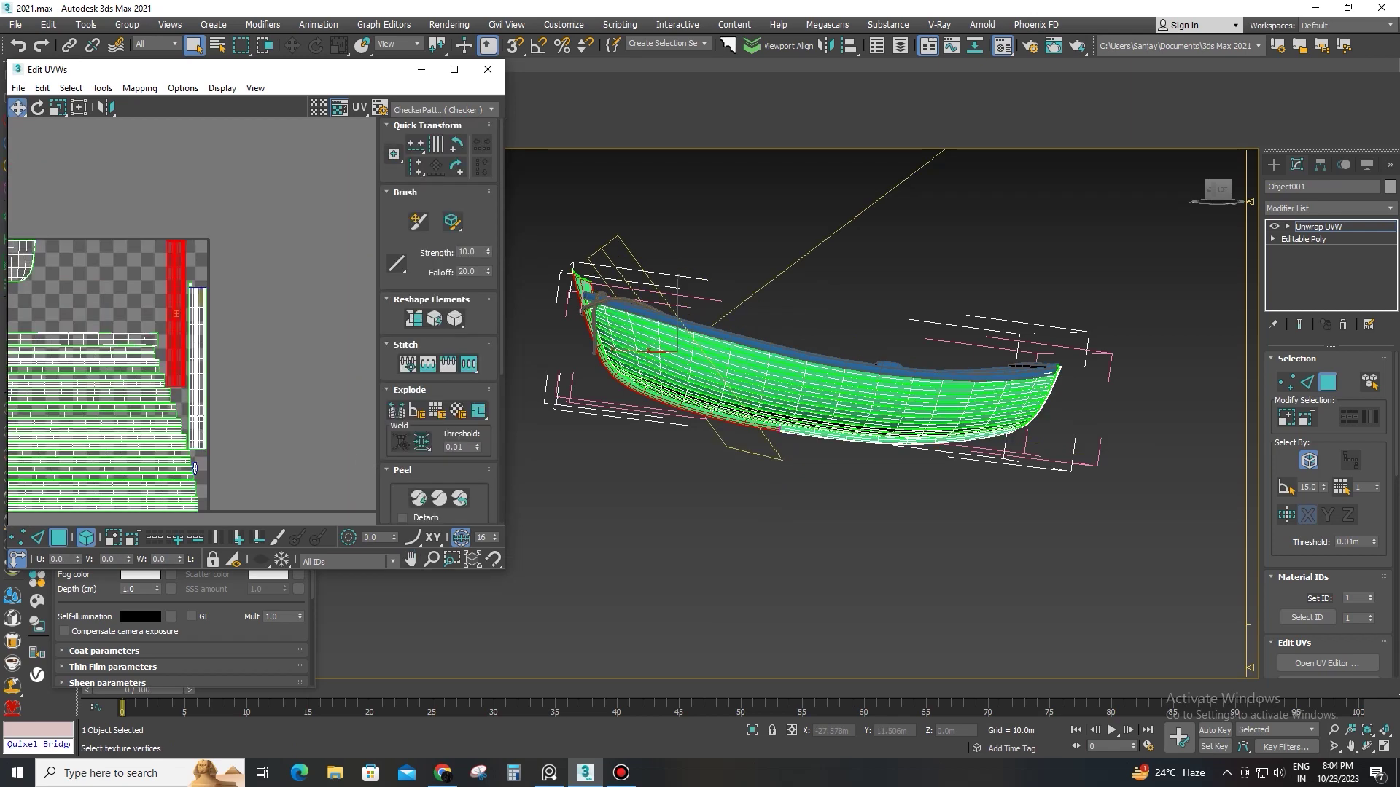
Step: Move the two transom shells down toward the hull's plank shells in the UV tile and clear the selection
{"action": "middle_click_drag", "start_coordinate": [132, 313], "coordinate": [335, 333]}
{"action": "left_click_drag", "start_coordinate": [85, 217], "coordinate": [206, 339]}
{"action": "left_click", "coordinate": [270, 332]}
{"action": "scroll", "coordinate": [253, 344], "scroll_direction": "up", "scroll_amount": 2}
{"action": "left_click", "coordinate": [110, 353]}
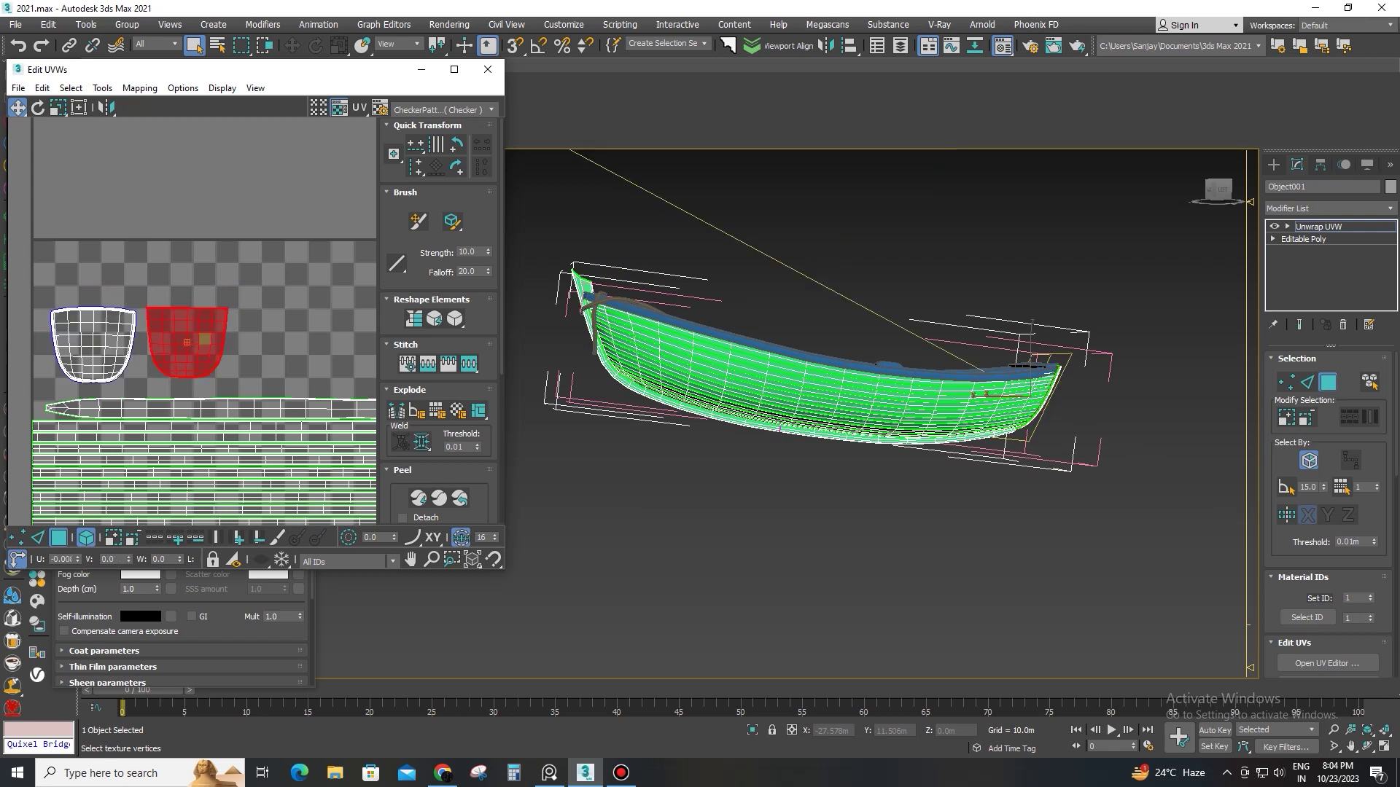
{"action": "left_click", "coordinate": [241, 347]}
{"action": "scroll", "coordinate": [235, 347], "scroll_direction": "down", "scroll_amount": 2}
{"action": "middle_click_drag", "start_coordinate": [235, 347], "coordinate": [89, 326]}
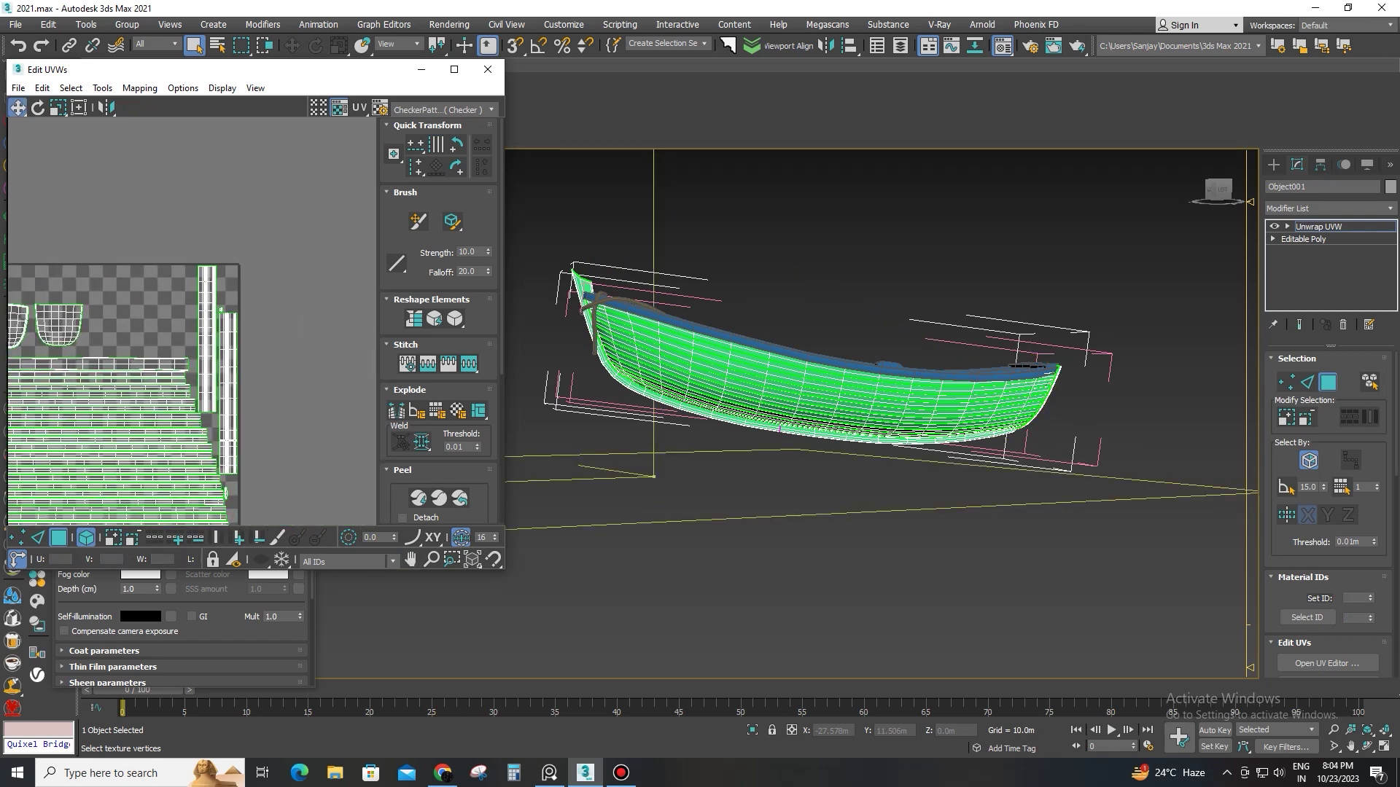
Step: Close the hull's UV editor and collapse its Unwrap UVW modifier into the Editable Poly
{"action": "left_click", "coordinate": [488, 69]}
{"action": "right_click", "coordinate": [1318, 226]}
{"action": "left_click", "coordinate": [1239, 360]}
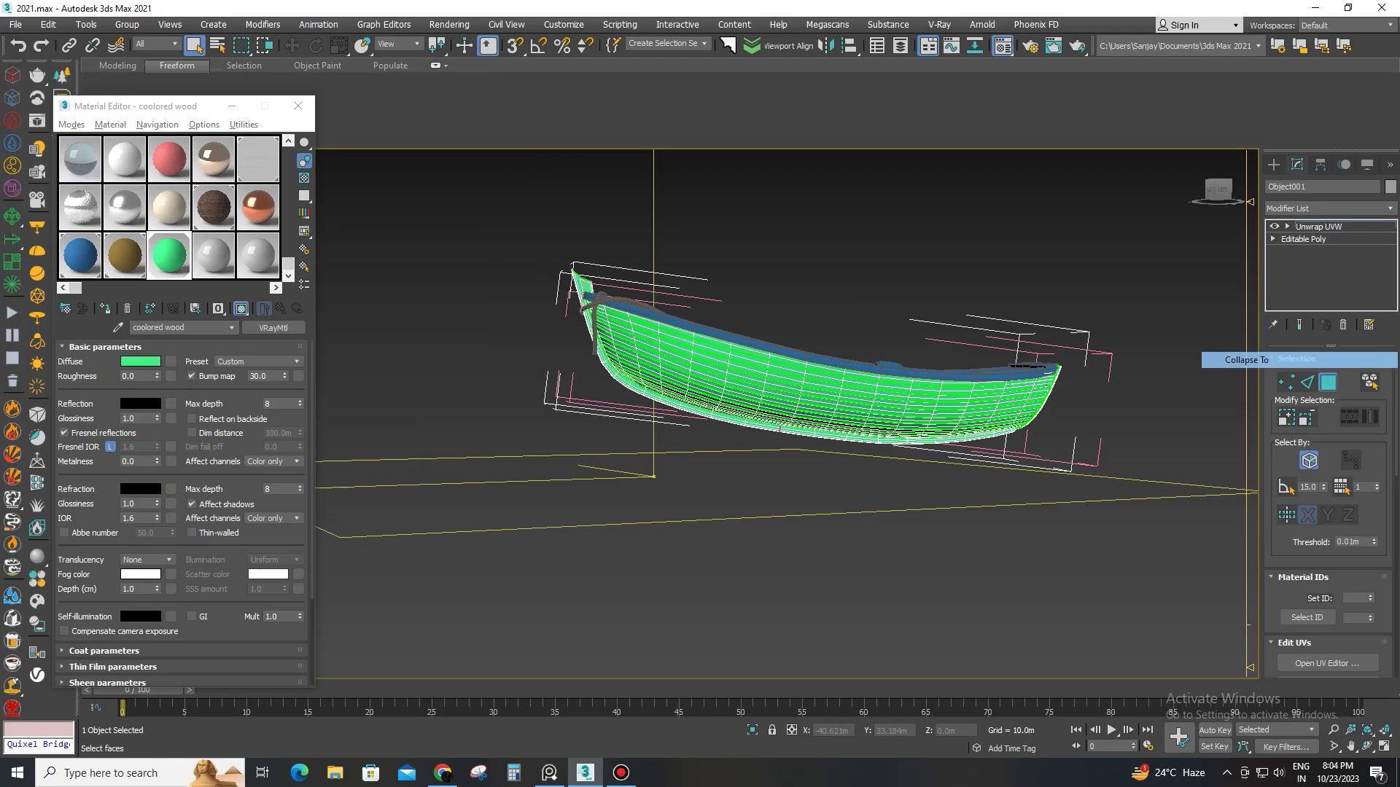
Step: Assign the numbered checker material 05 - Default to the selected blue interior parts of the boat
{"action": "scroll", "coordinate": [656, 328], "scroll_direction": "up", "scroll_amount": 5}
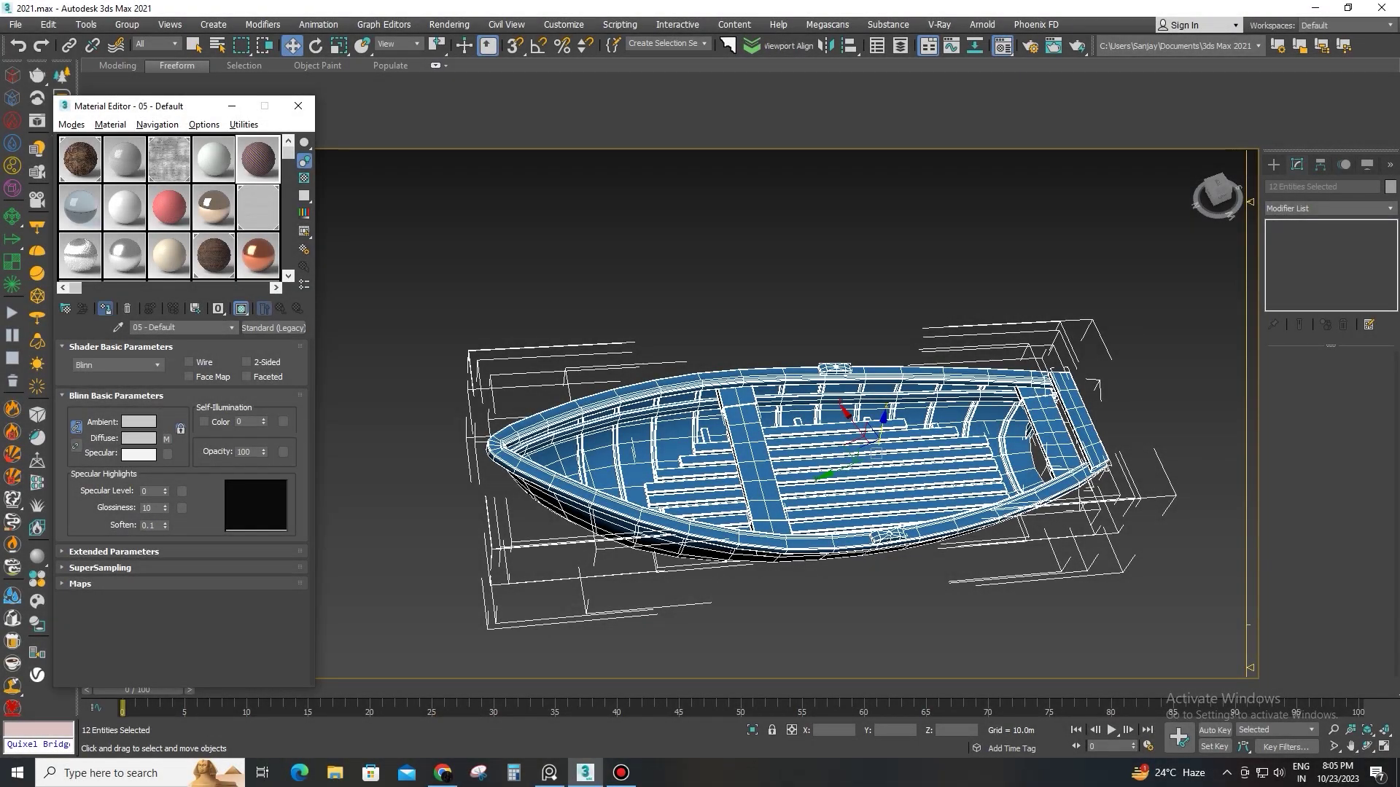
{"action": "left_click", "coordinate": [105, 308]}
{"action": "scroll", "coordinate": [780, 437], "scroll_direction": "up", "scroll_amount": 4}
Step: Apply an Unwrap UVW modifier to the selected interior parts and open their UV editor
{"action": "key", "text": "u"}
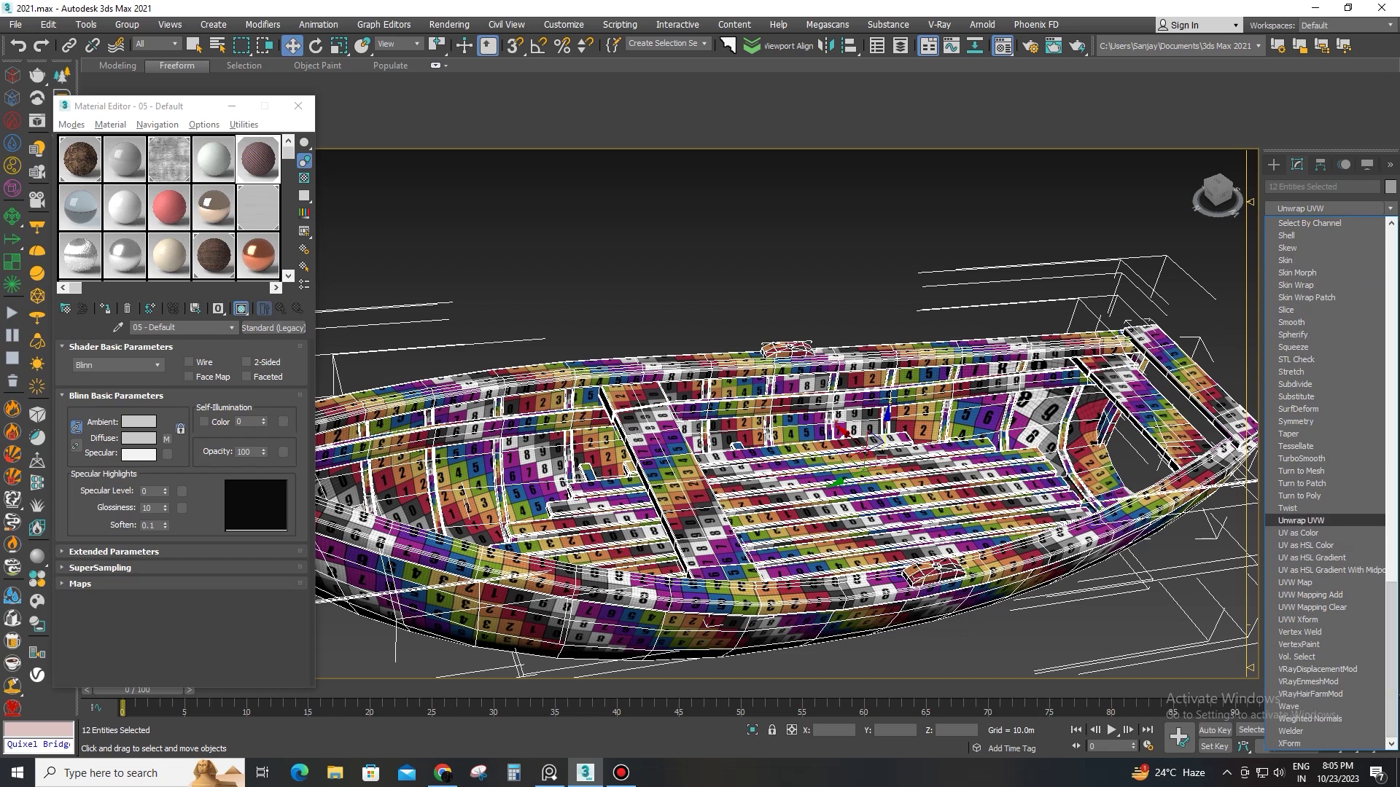
{"action": "key", "text": "Return"}
{"action": "left_click", "coordinate": [1327, 663]}
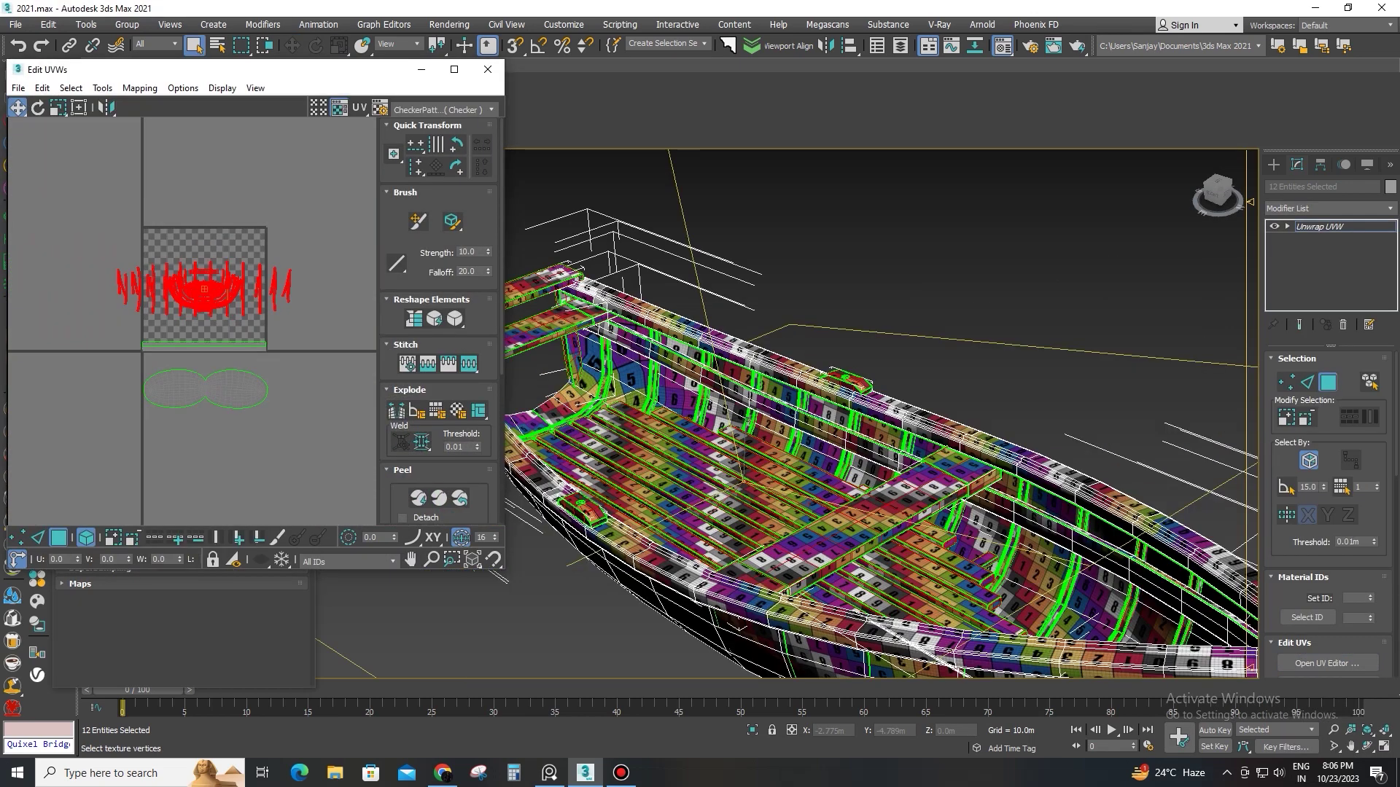
Step: Set the curved rib shells aside above the tile and pack the oval and strip shells inside it with Rescale enabled
{"action": "left_click_drag", "start_coordinate": [205, 287], "coordinate": [214, 191]}
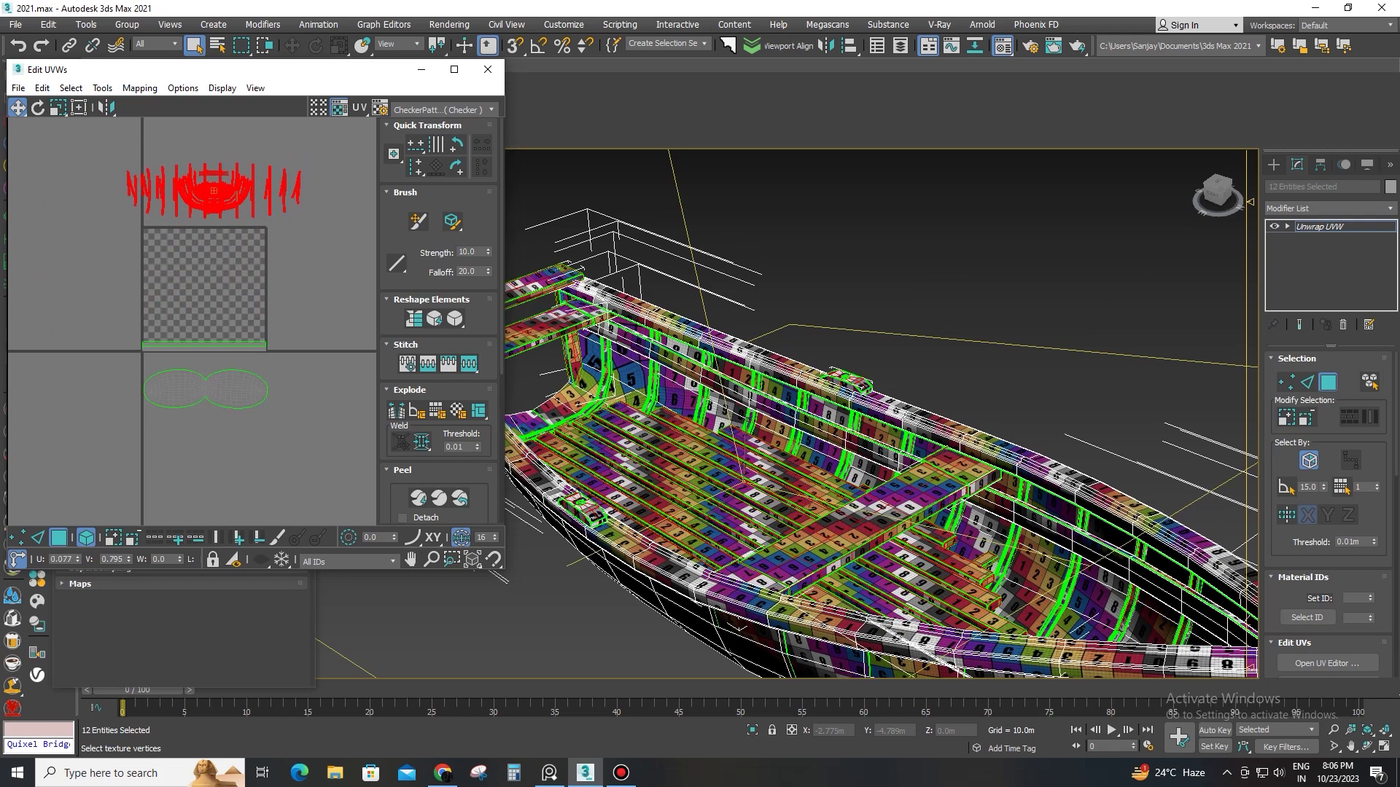
{"action": "scroll", "coordinate": [181, 377], "scroll_direction": "up", "scroll_amount": 3}
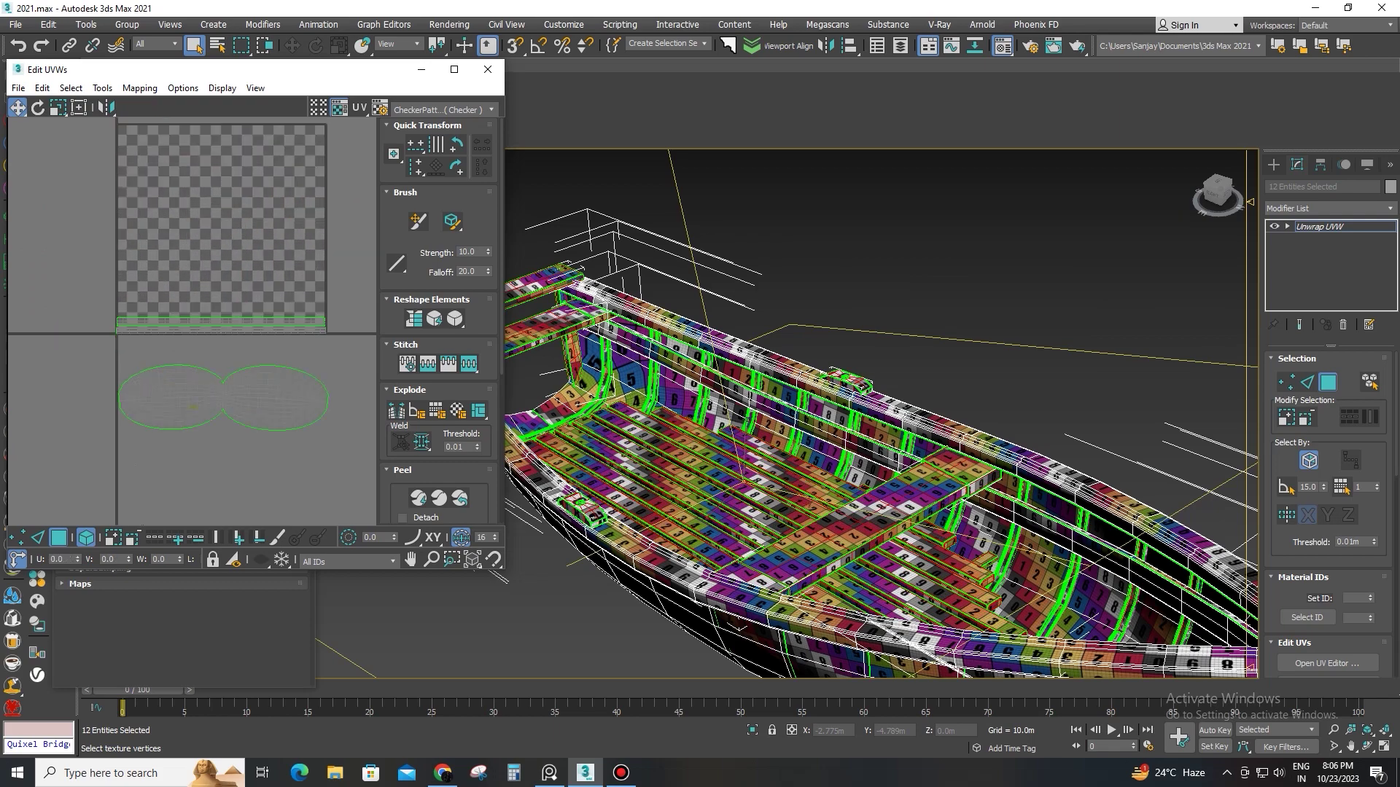
{"action": "left_click", "coordinate": [191, 405]}
{"action": "left_click_drag", "start_coordinate": [191, 406], "coordinate": [191, 272]}
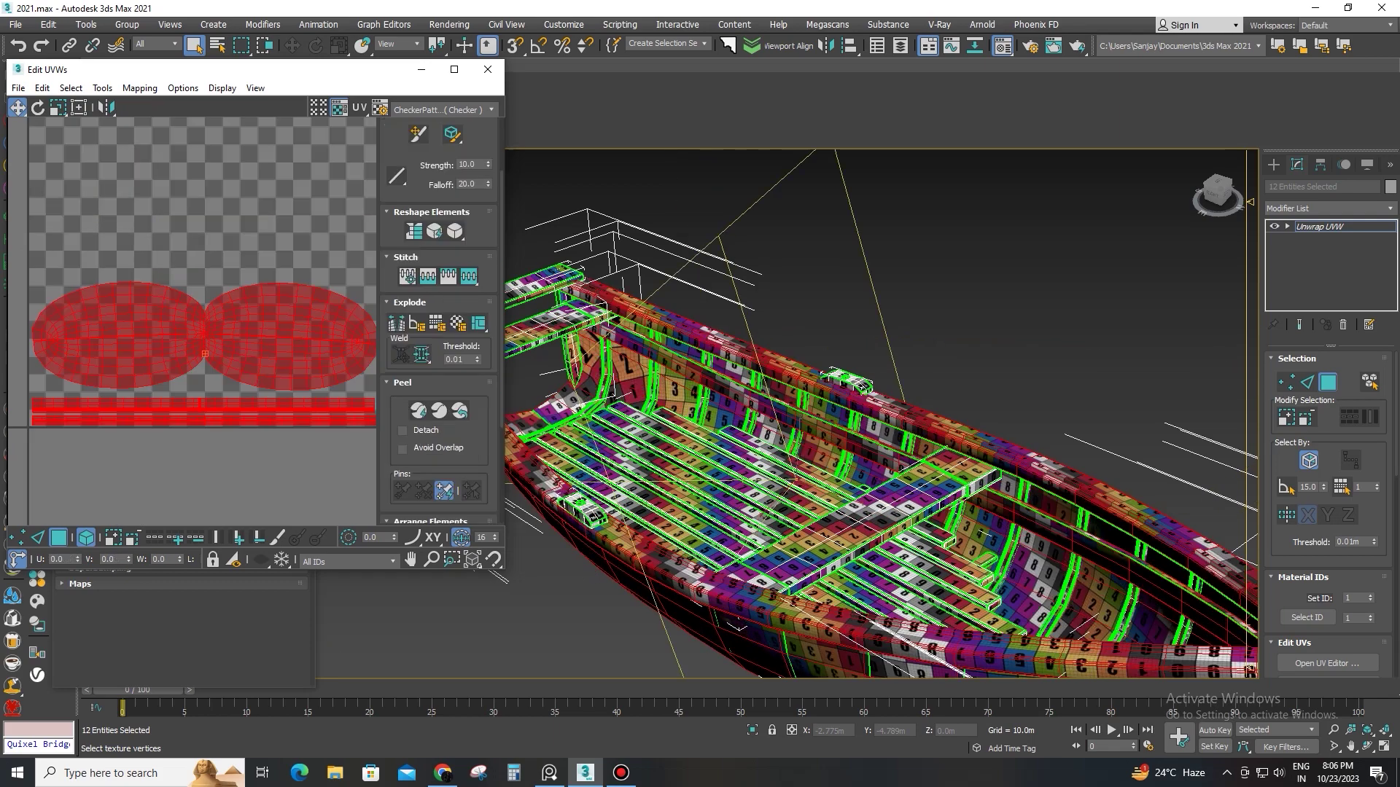
{"action": "scroll", "coordinate": [437, 321], "scroll_direction": "down", "scroll_amount": 3}
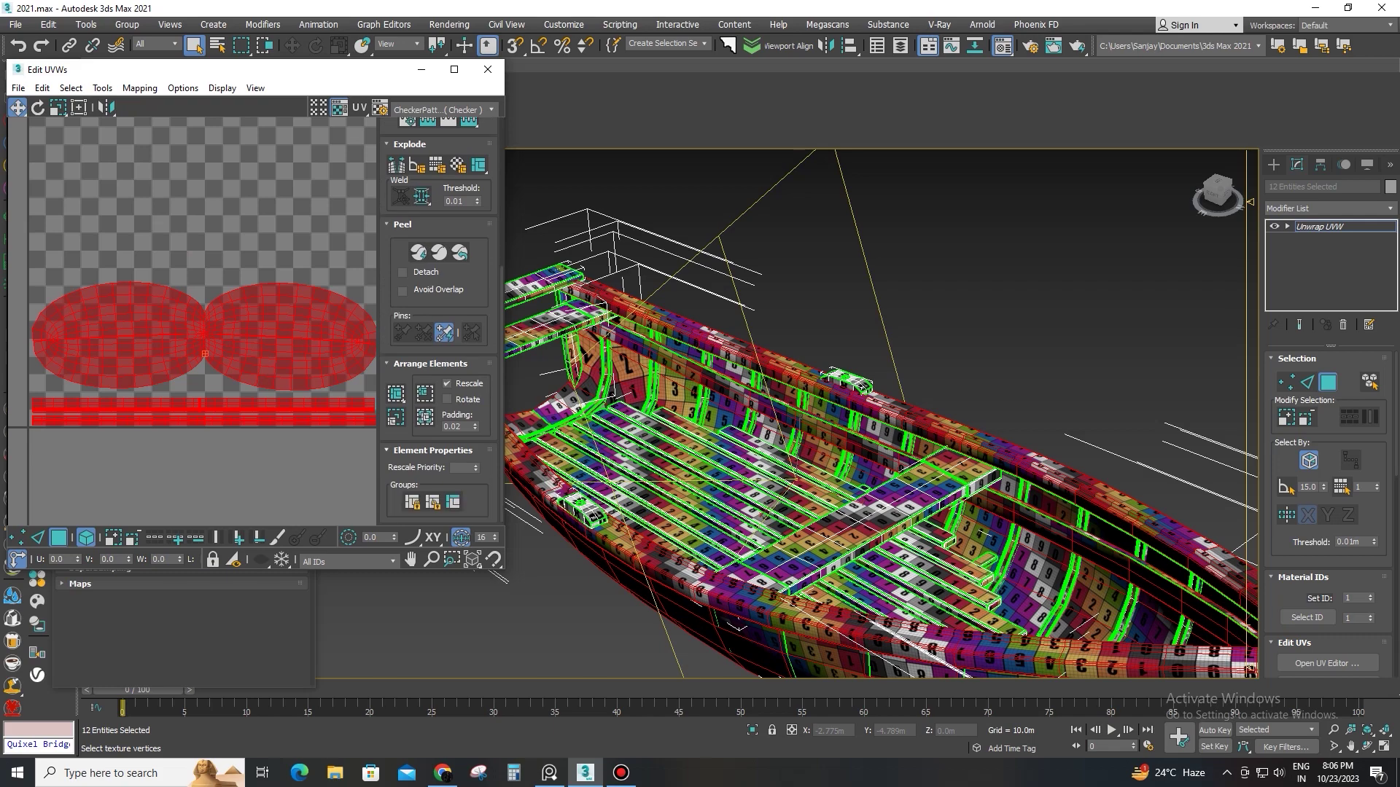
{"action": "left_click", "coordinate": [425, 418]}
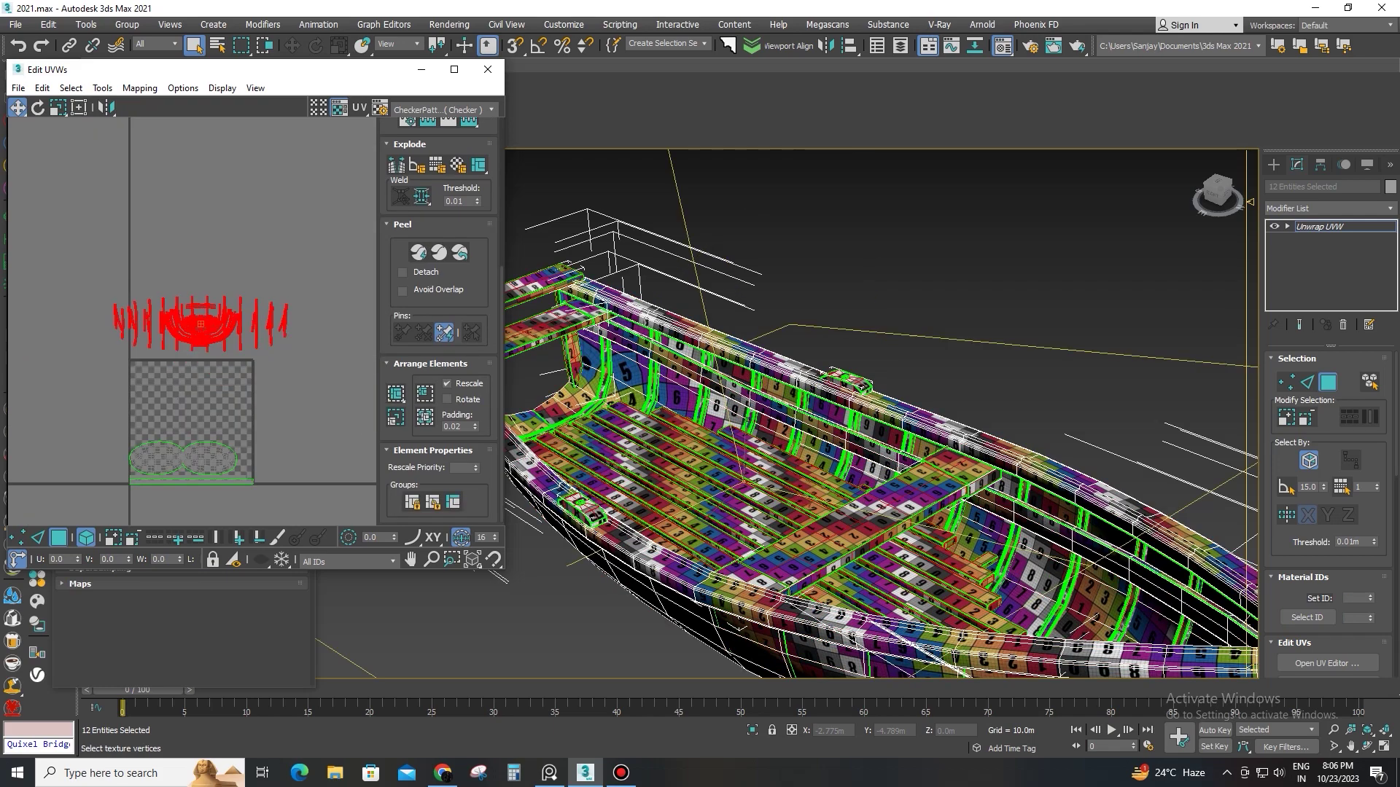
Step: Move the curved rib shells back over the tile and collapse the Unwrap UVW modifier of the interior parts
{"action": "left_click_drag", "start_coordinate": [200, 323], "coordinate": [188, 401]}
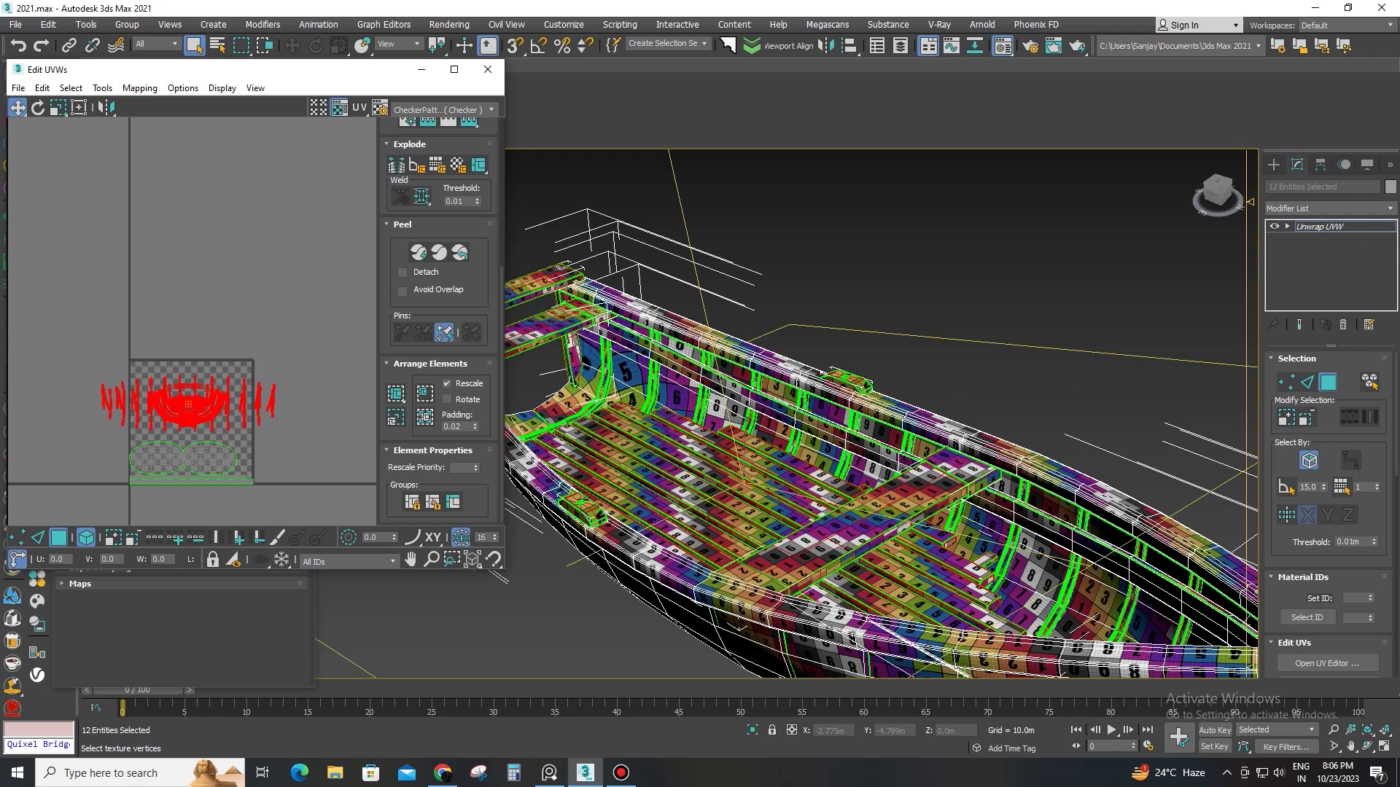
{"action": "left_click", "coordinate": [284, 321]}
{"action": "middle_click_drag", "start_coordinate": [284, 320], "coordinate": [296, 290]}
{"action": "right_click", "coordinate": [1321, 226]}
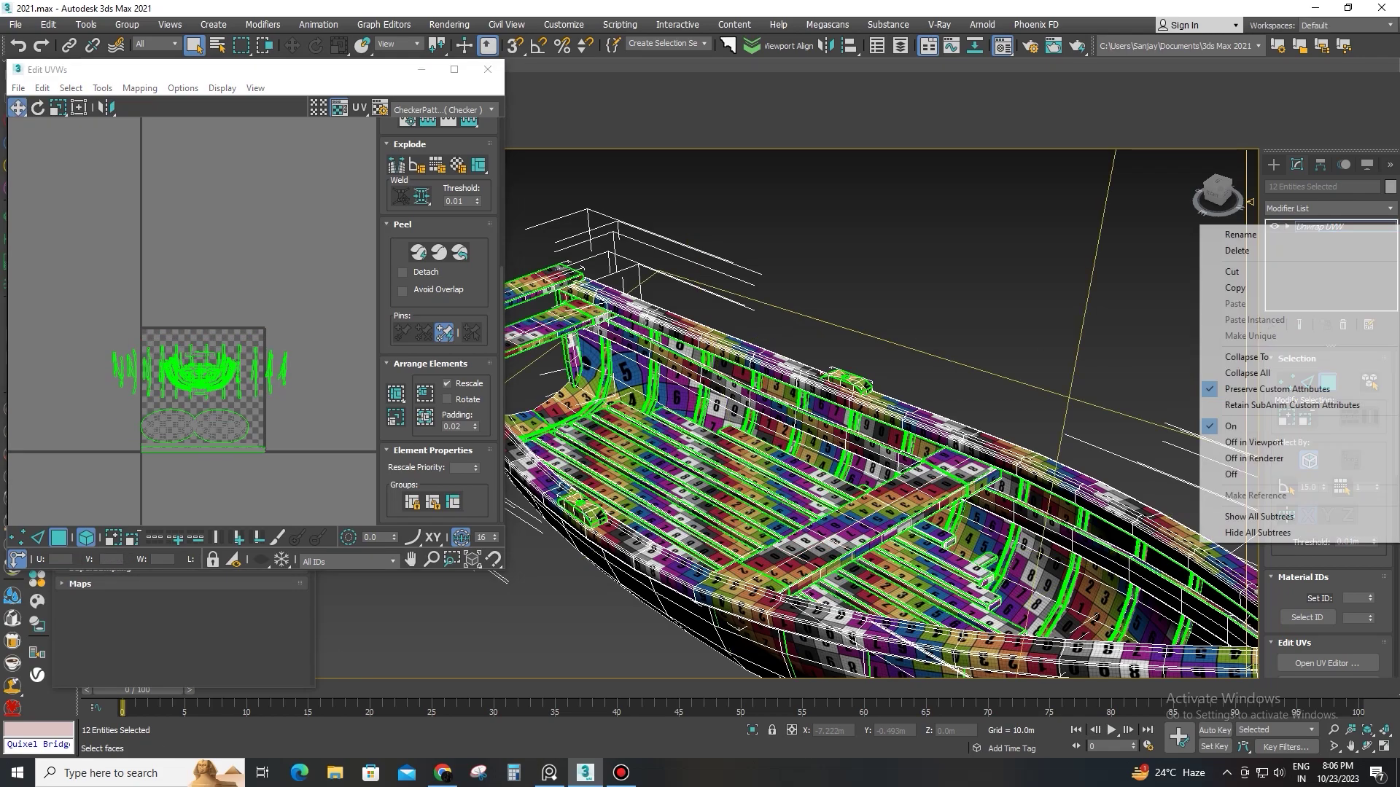
{"action": "left_click", "coordinate": [1247, 357]}
Step: Attach all the other interior boat objects to the end board at the stern
{"action": "middle_click_drag", "start_coordinate": [941, 430], "coordinate": [845, 408], "text": "alt"}
{"action": "key", "text": "w"}
{"action": "left_click", "coordinate": [957, 320]}
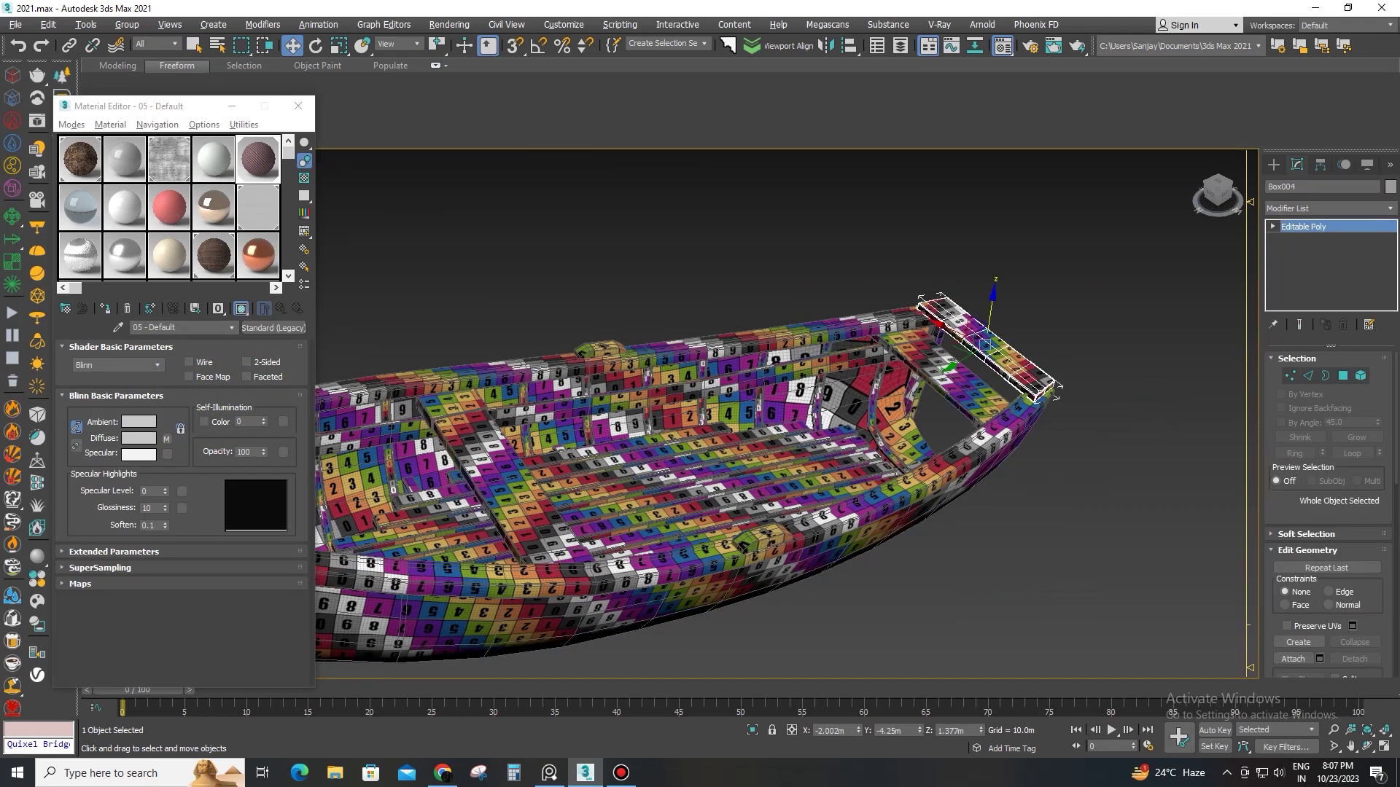
{"action": "left_click", "coordinate": [1320, 659]}
{"action": "left_click", "coordinate": [60, 103]}
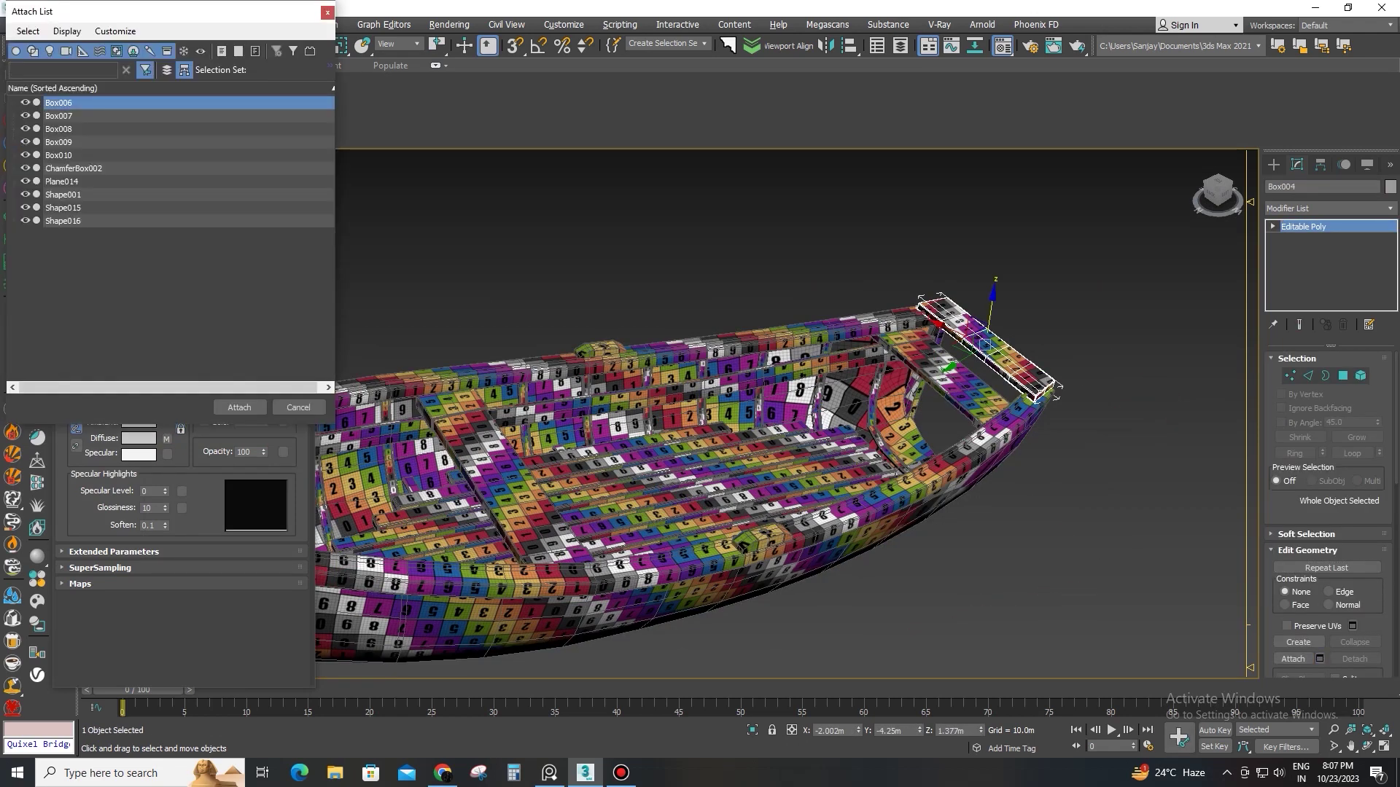
{"action": "key", "text": "ctrl+a"}
{"action": "key", "text": "Return"}
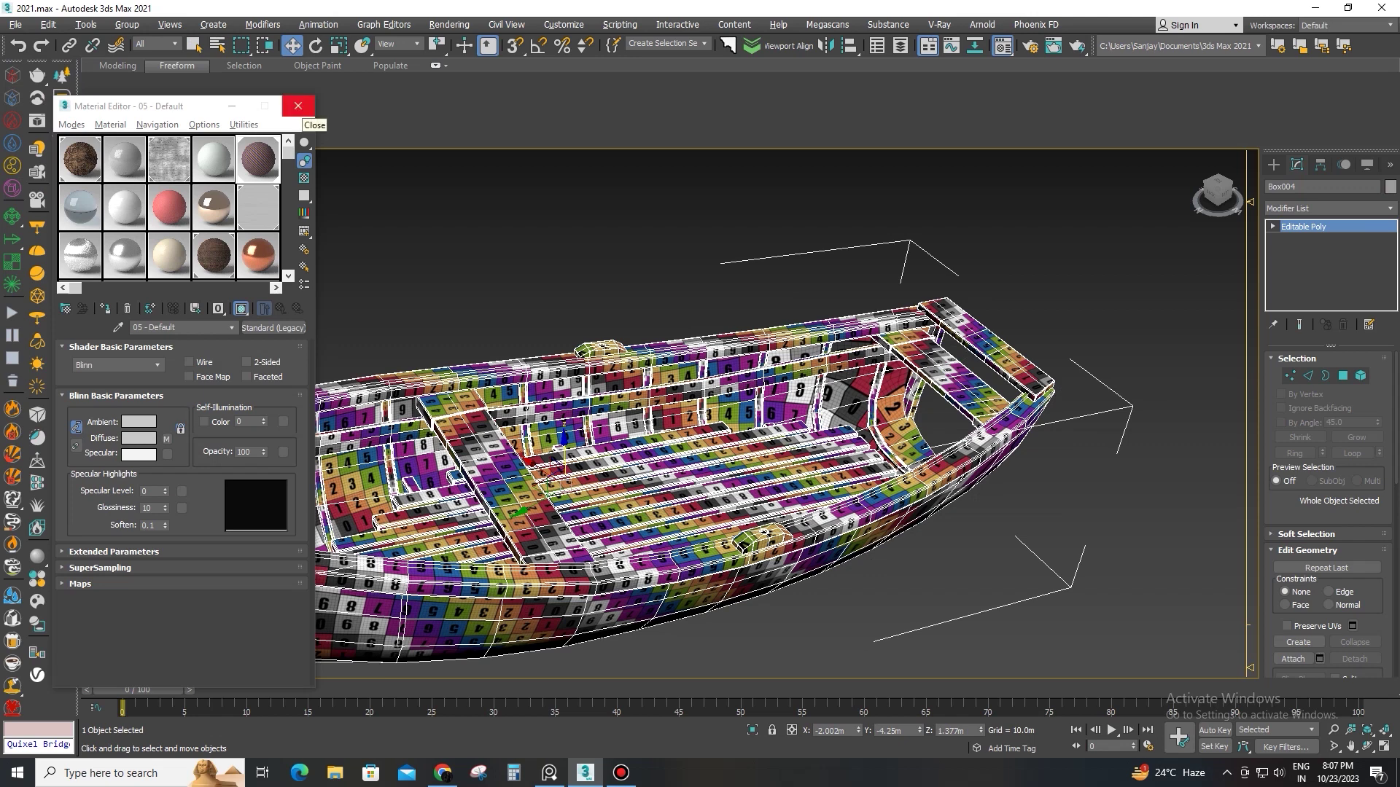
Step: Assign the blue wooden material to the combined boat interior and close the Material Editor
{"action": "left_click_drag", "start_coordinate": [289, 153], "coordinate": [289, 267]}
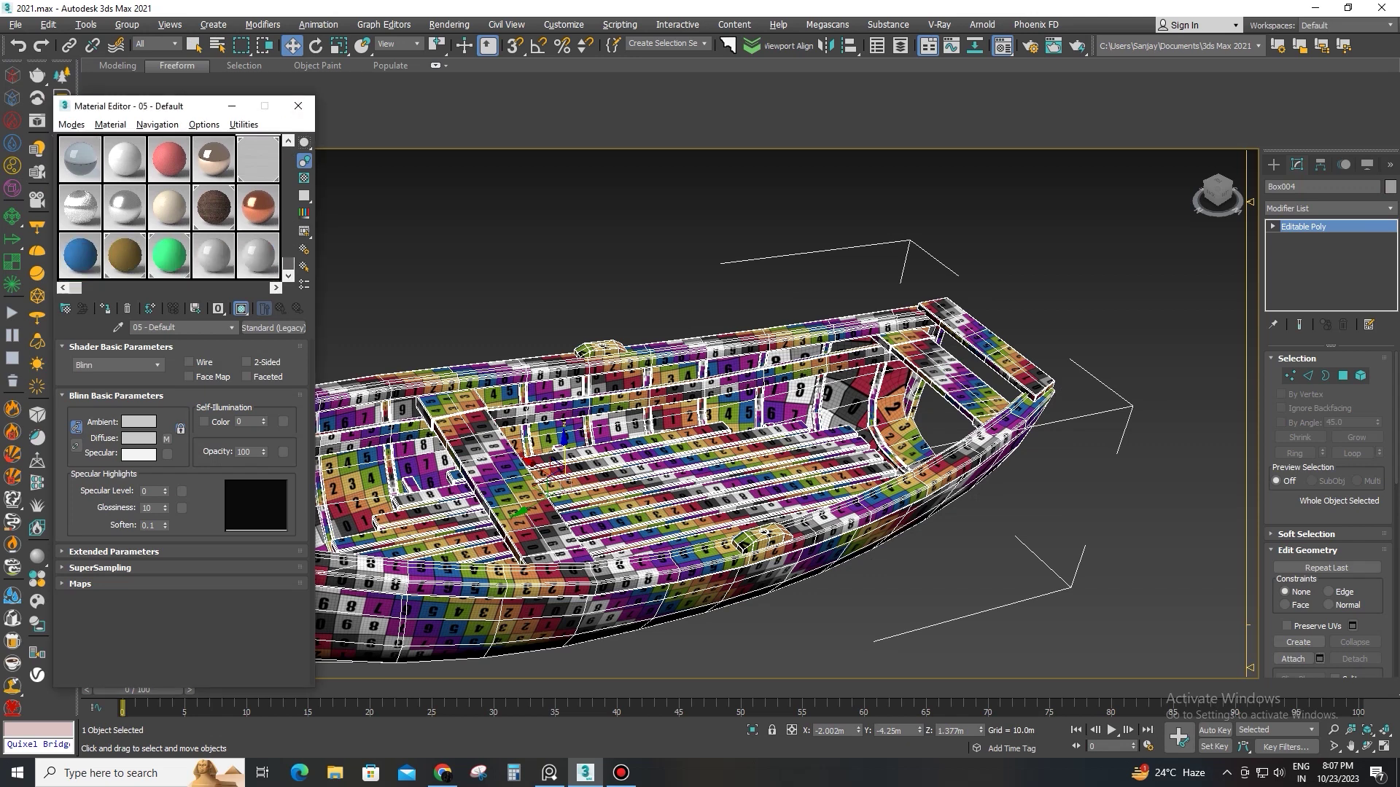
{"action": "left_click", "coordinate": [82, 256]}
{"action": "left_click", "coordinate": [105, 308]}
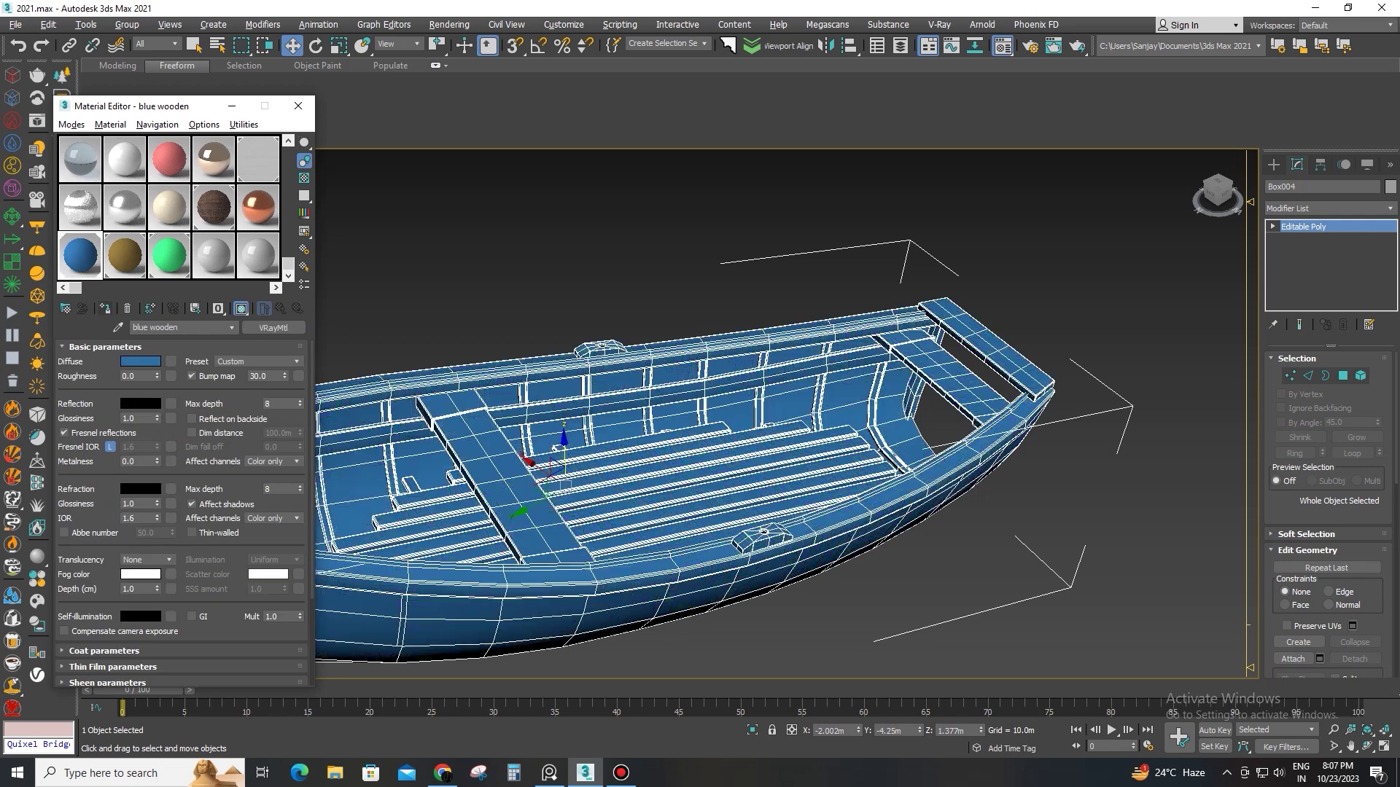
{"action": "left_click", "coordinate": [298, 106]}
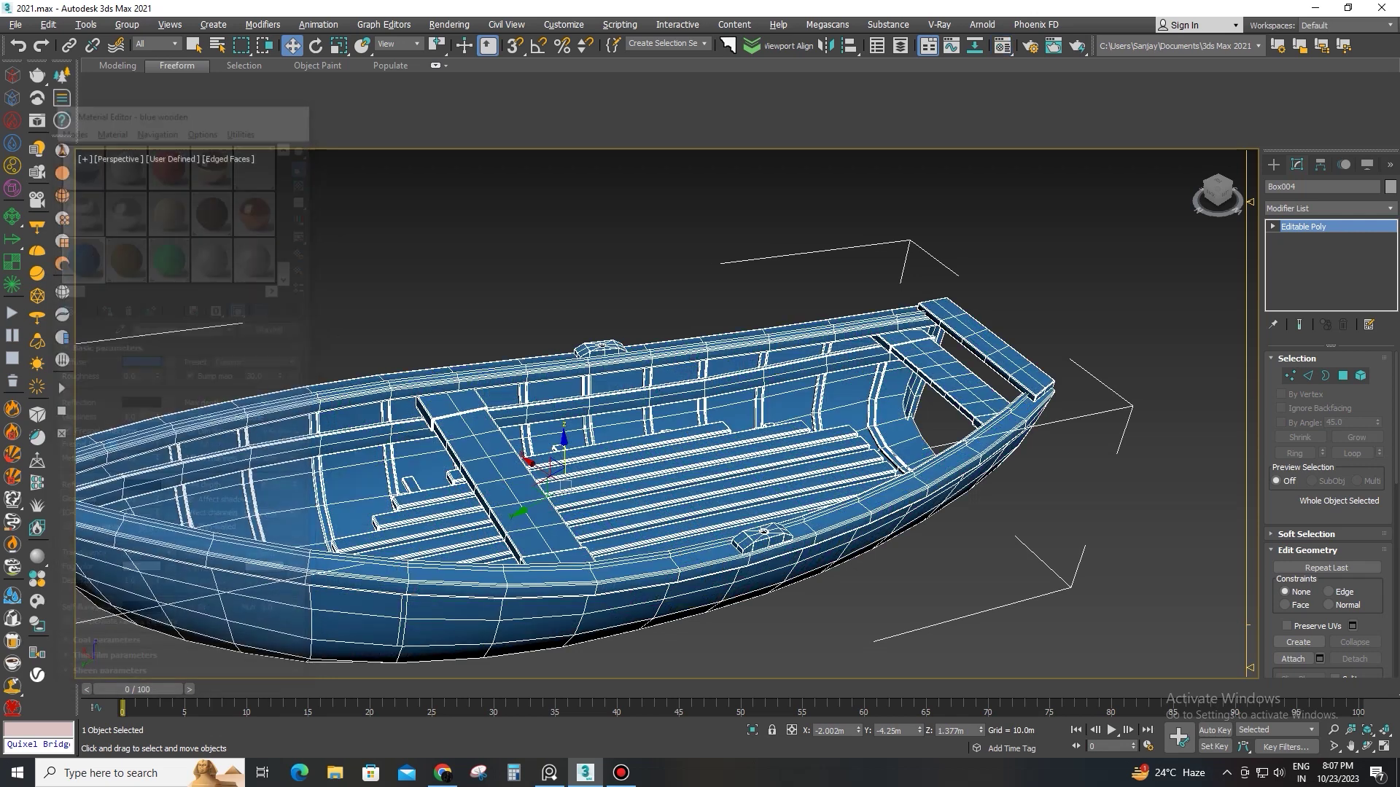
Step: Unhide the other boat parts and rename the combined interior object as Inner boat
{"action": "right_click", "coordinate": [732, 320]}
{"action": "left_click", "coordinate": [758, 249]}
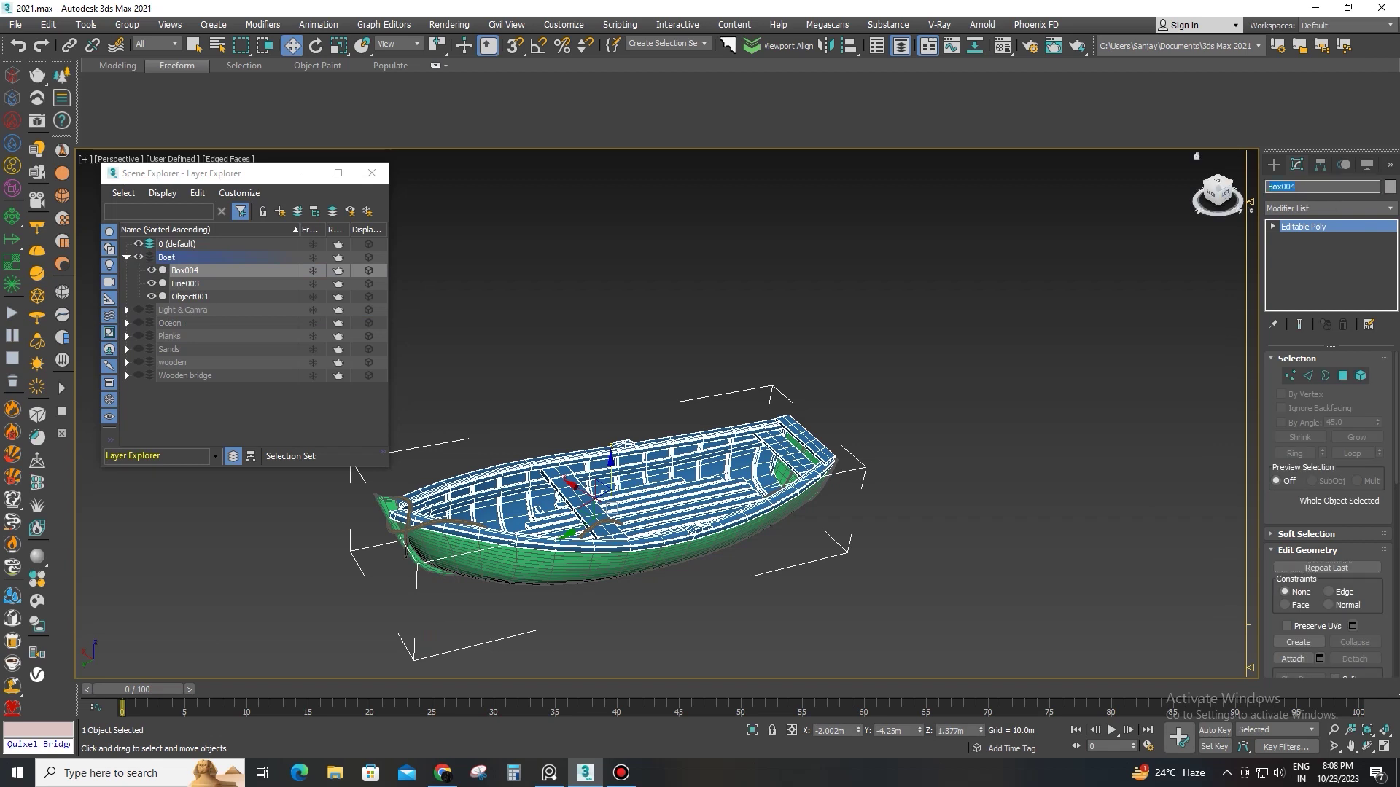
{"action": "type", "text": "nner boat"}
{"action": "key", "text": "Return"}
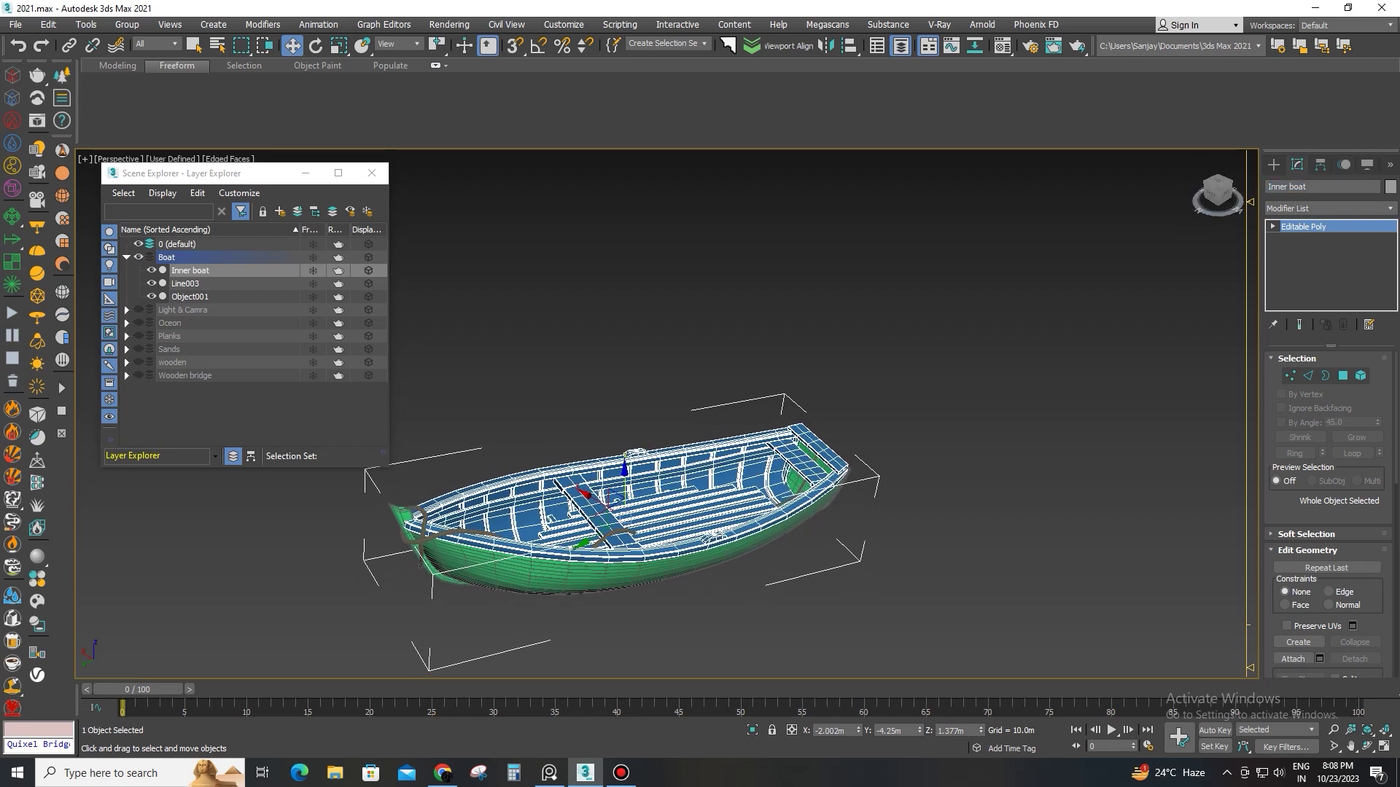
Step: Rename the blue wooden material as Inner boat
{"action": "key", "text": "m"}
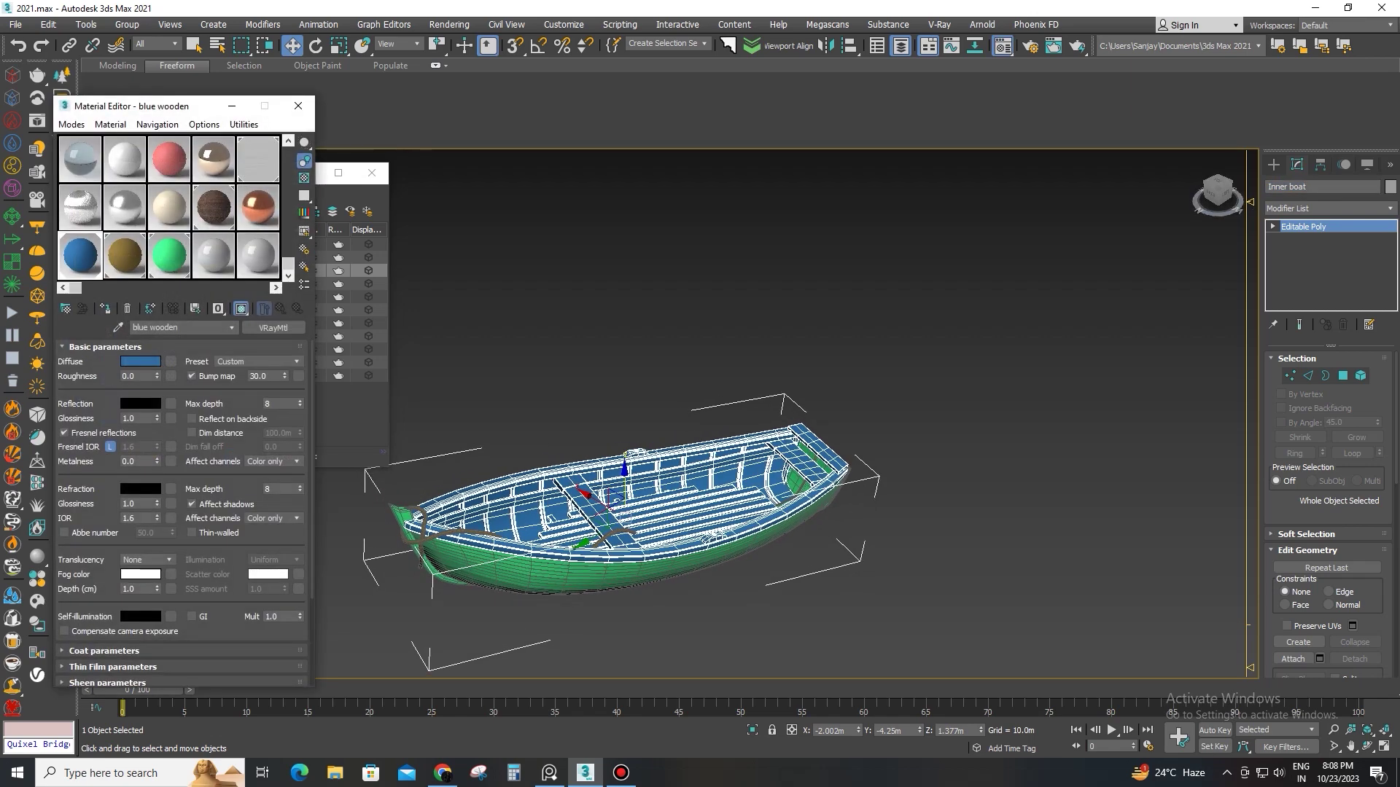
{"action": "left_click_drag", "start_coordinate": [179, 328], "coordinate": [132, 328]}
{"action": "type", "text": "Inner boat"}
Step: Rename the green hull object as Outer boat and copy that name
{"action": "middle_click_drag", "start_coordinate": [700, 401], "coordinate": [816, 404], "text": "alt"}
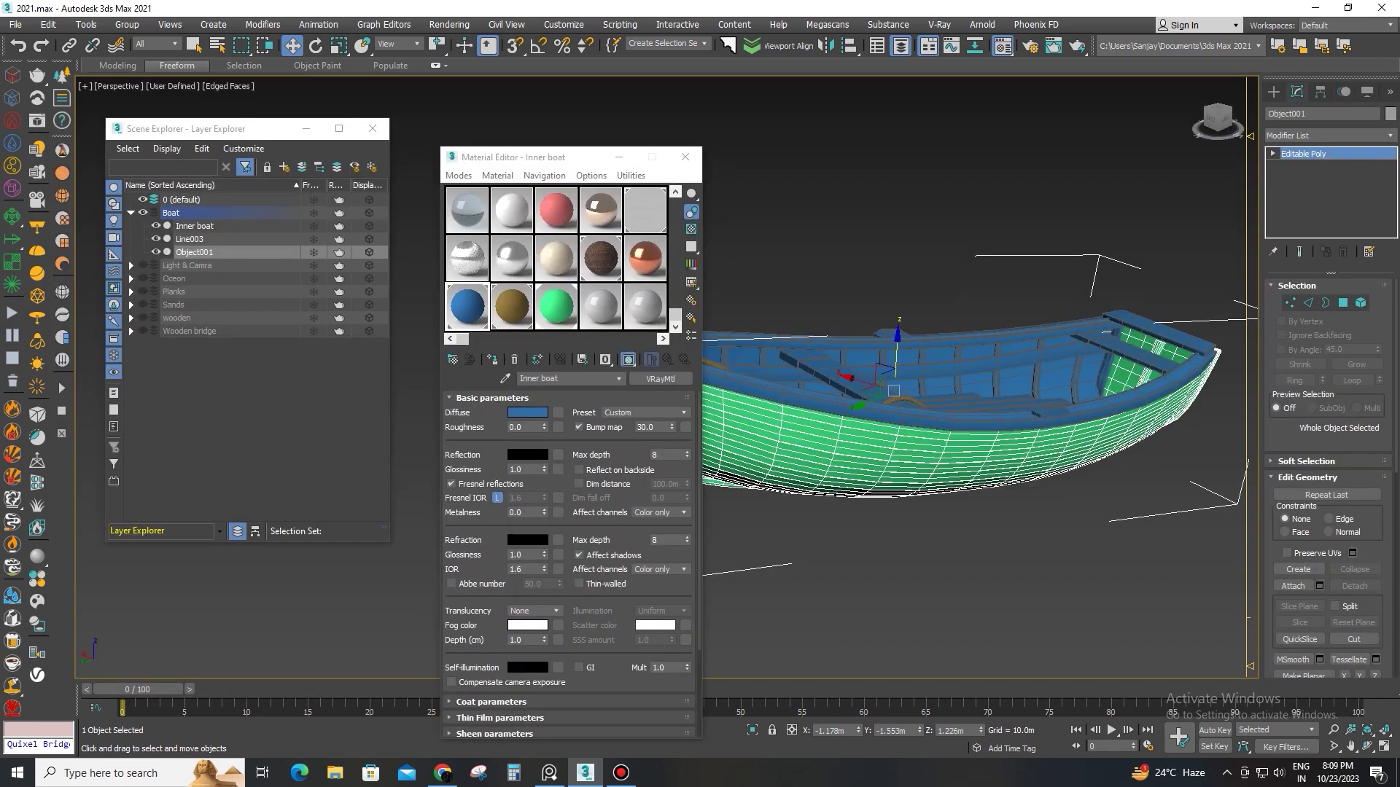
{"action": "left_click_drag", "start_coordinate": [1327, 115], "coordinate": [1210, 115]}
{"action": "type", "text": "Inner boat"}
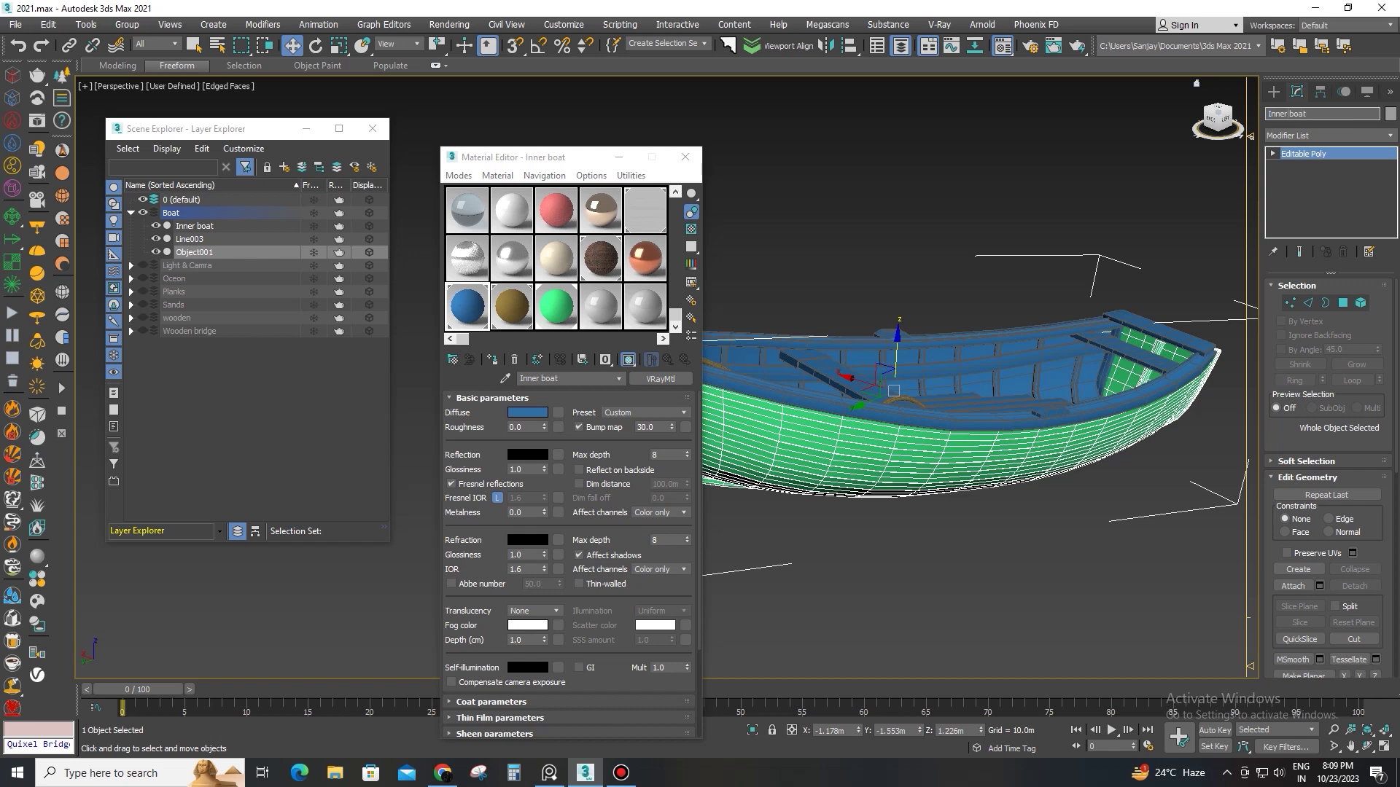
{"action": "key", "text": "BackSpace"}
{"action": "key", "text": "BackSpace"}
{"action": "key", "text": "BackSpace"}
{"action": "key", "text": "BackSpace"}
{"action": "key", "text": "BackSpace"}
{"action": "type", "text": "Outboat"}
{"action": "left_click_drag", "start_coordinate": [1313, 113], "coordinate": [1269, 114]}
{"action": "key", "text": "ctrl+c"}
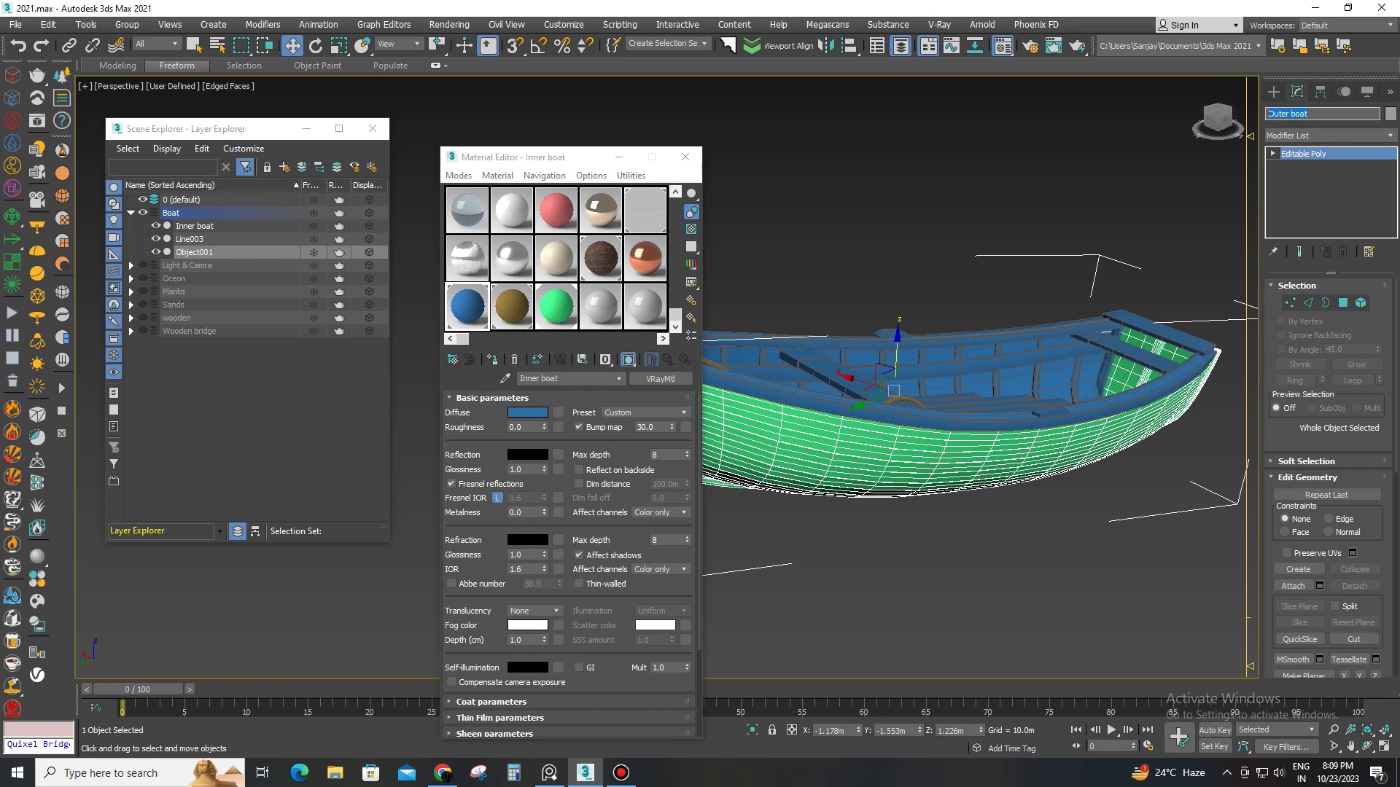
{"action": "key", "text": "Return"}
Step: Rename the green coolored wood material with the copied name Outer boat
{"action": "left_click_drag", "start_coordinate": [564, 378], "coordinate": [521, 378]}
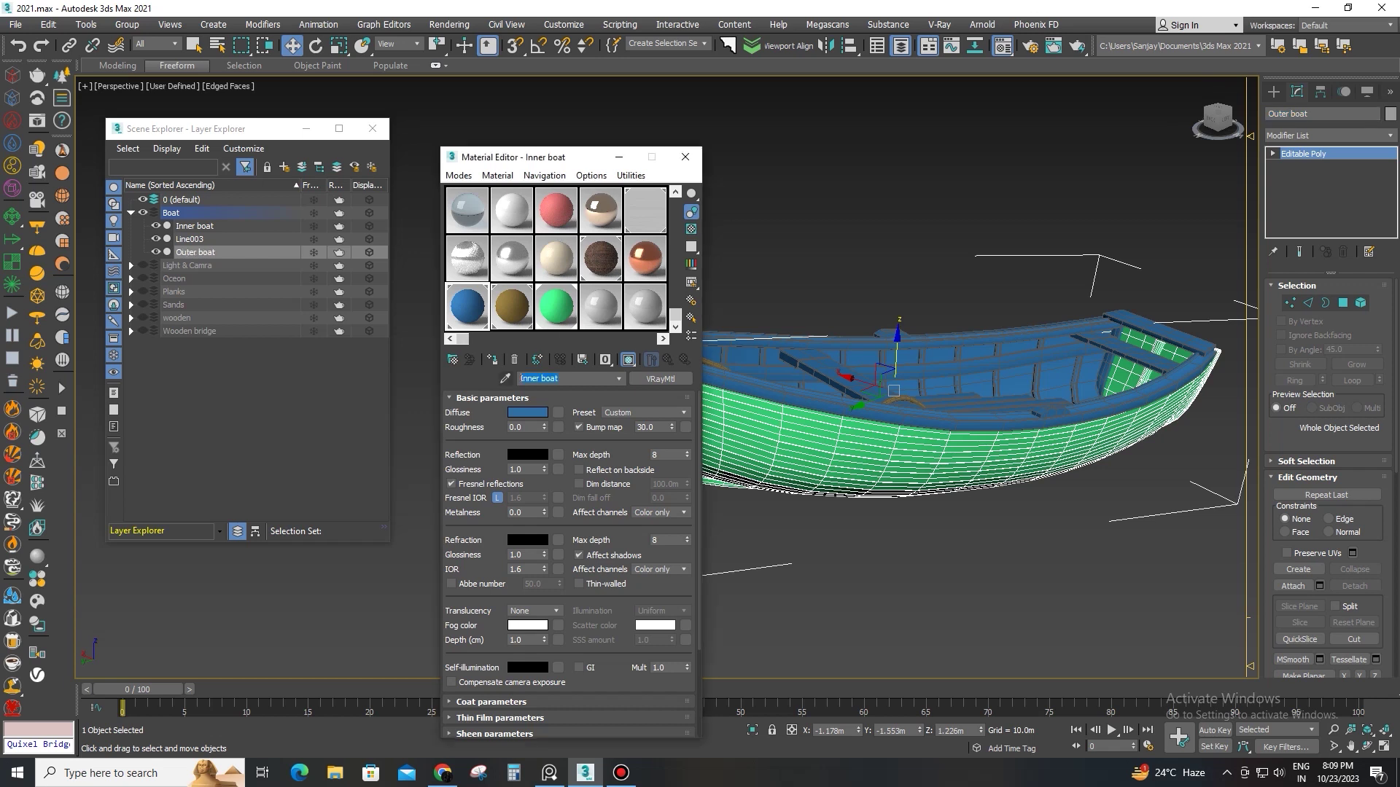
{"action": "left_click", "coordinate": [556, 307]}
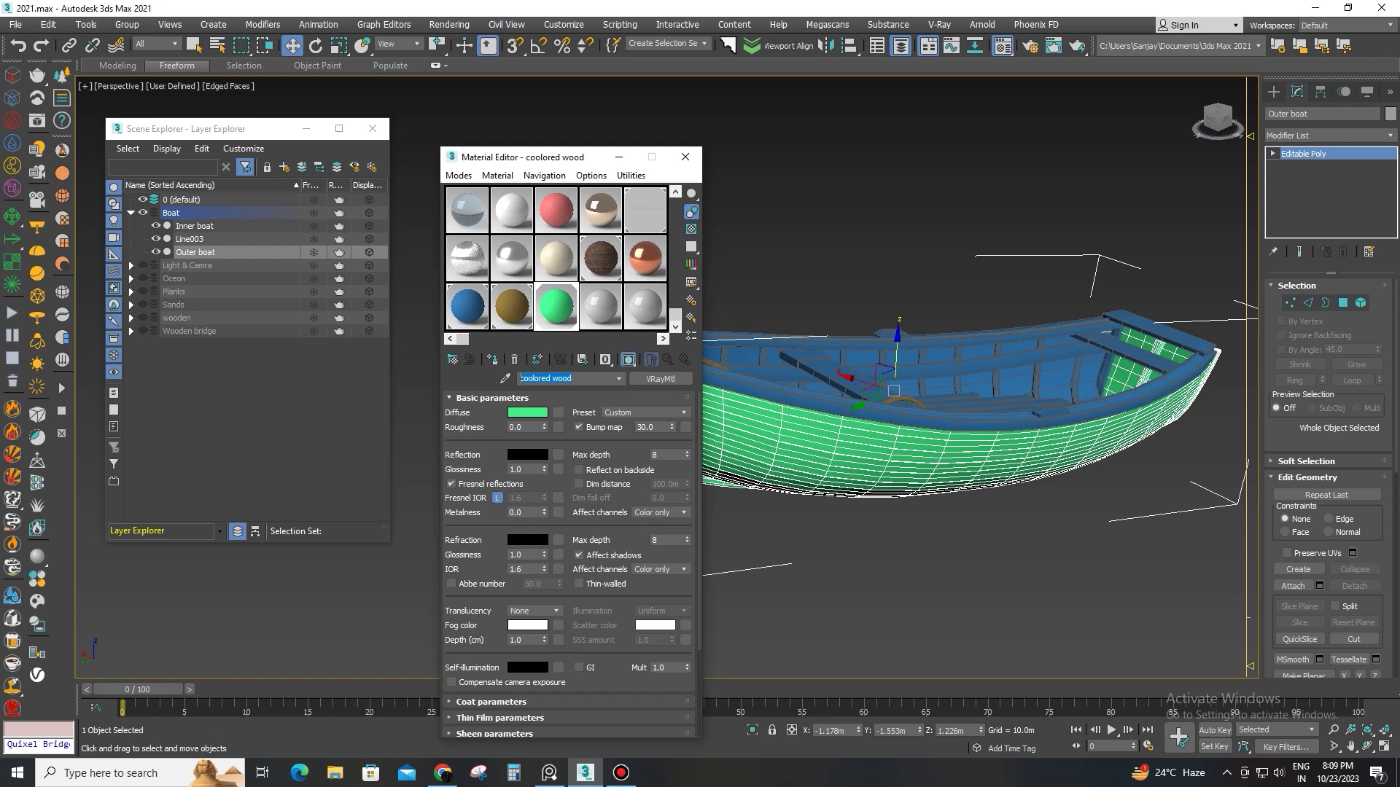
{"action": "key", "text": "ctrl+v"}
{"action": "middle_click_drag", "start_coordinate": [948, 437], "coordinate": [947, 441]}
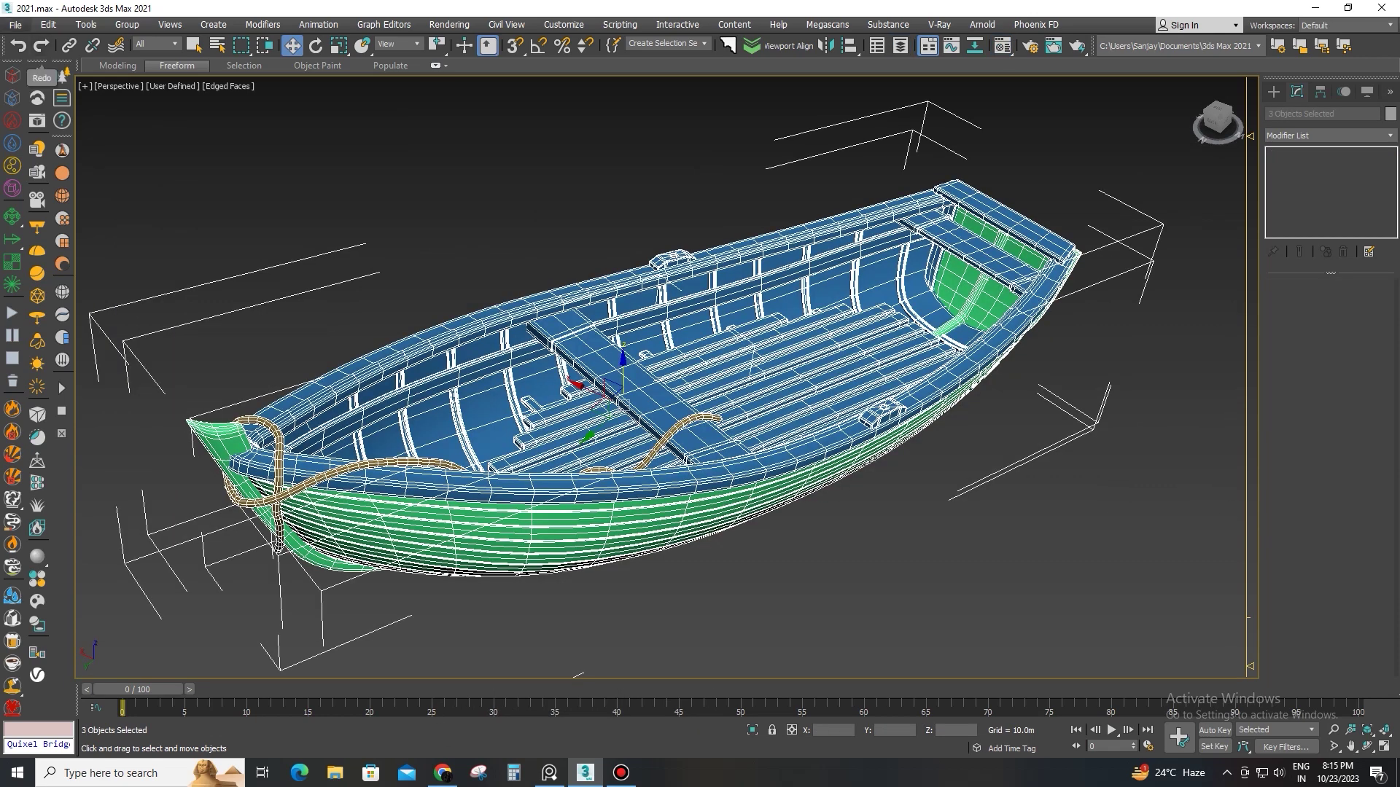
Step: Export the three selected boat objects as an FBX file named boat in the Boat Scene folder
{"action": "left_click", "coordinate": [15, 24]}
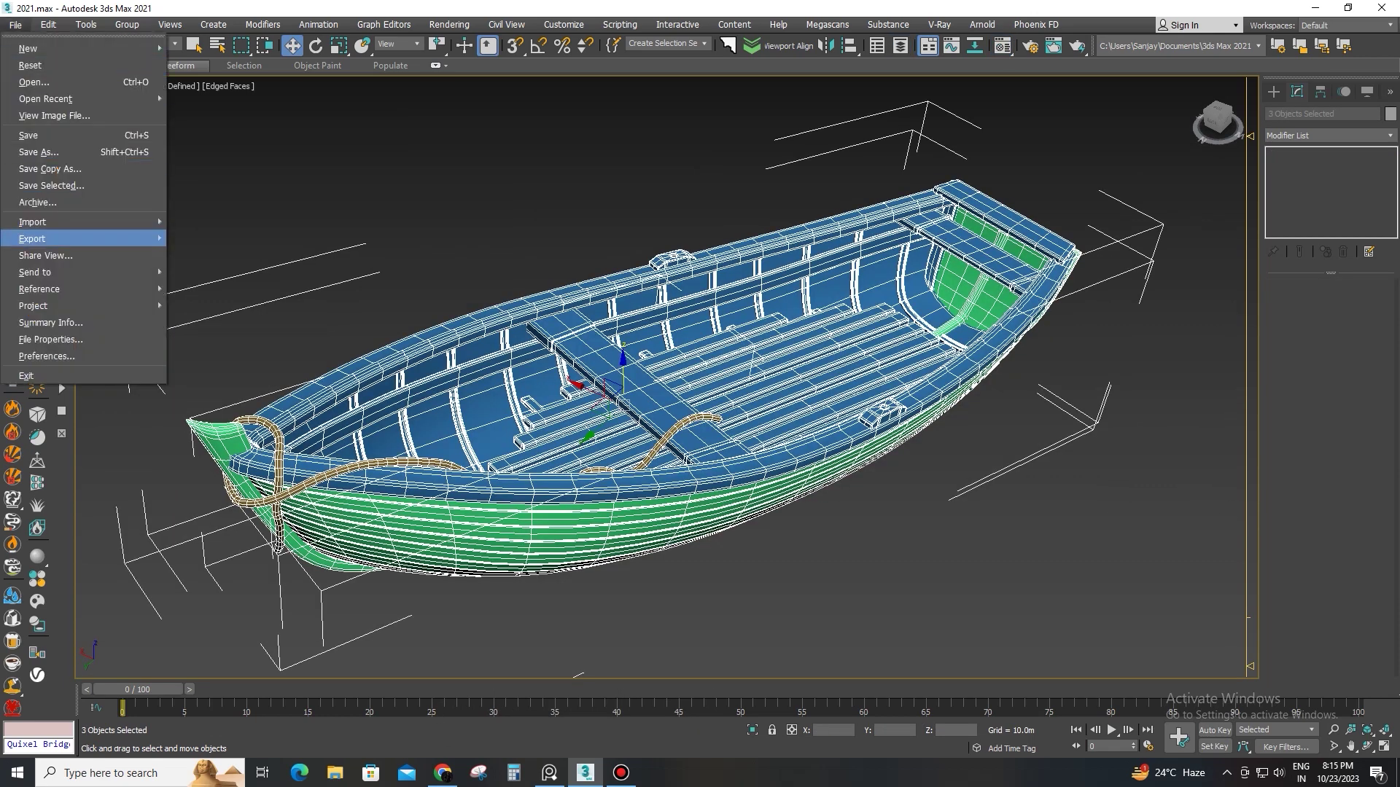
{"action": "mouse_move", "coordinate": [87, 239]}
{"action": "left_click", "coordinate": [221, 255]}
{"action": "type", "text": "boat"}
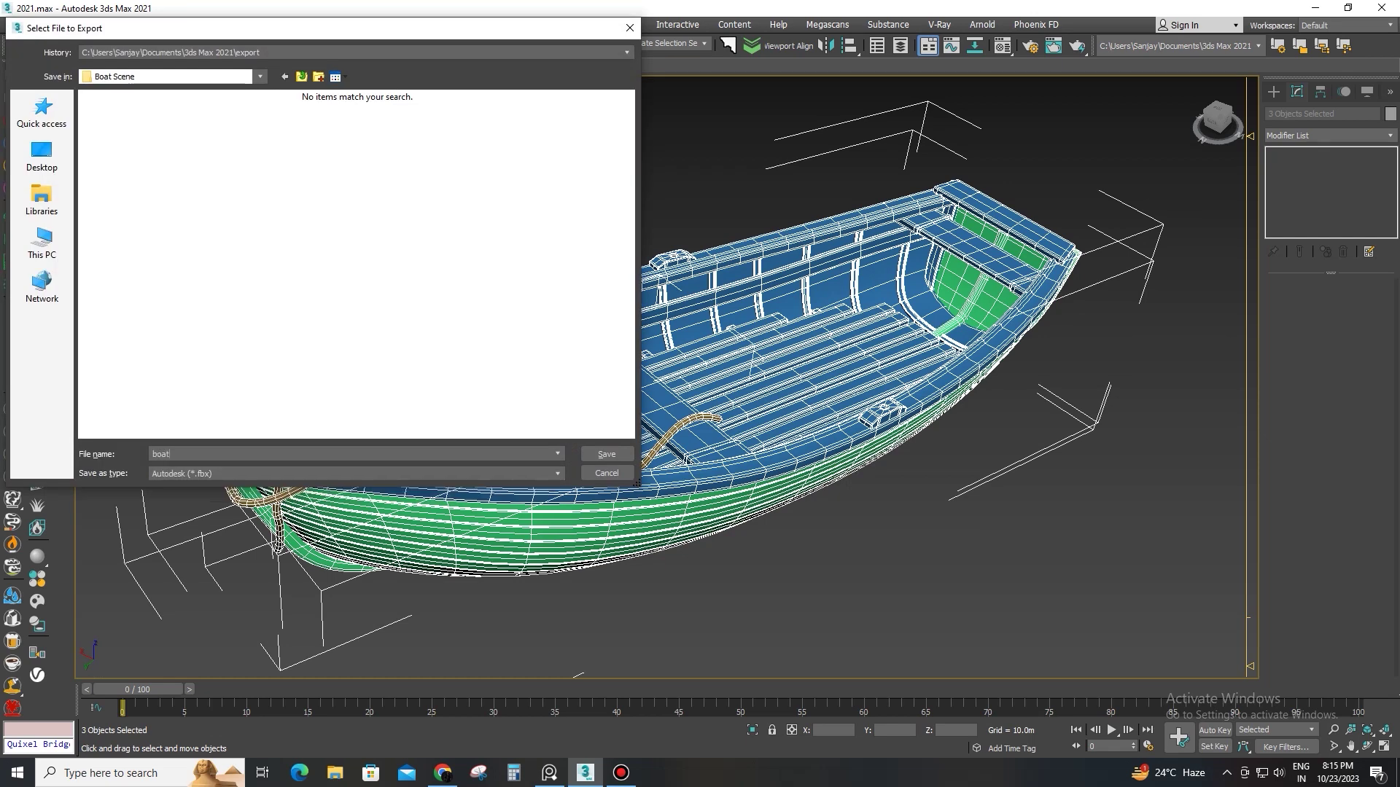
{"action": "key", "text": "Return"}
{"action": "key", "text": "Return"}
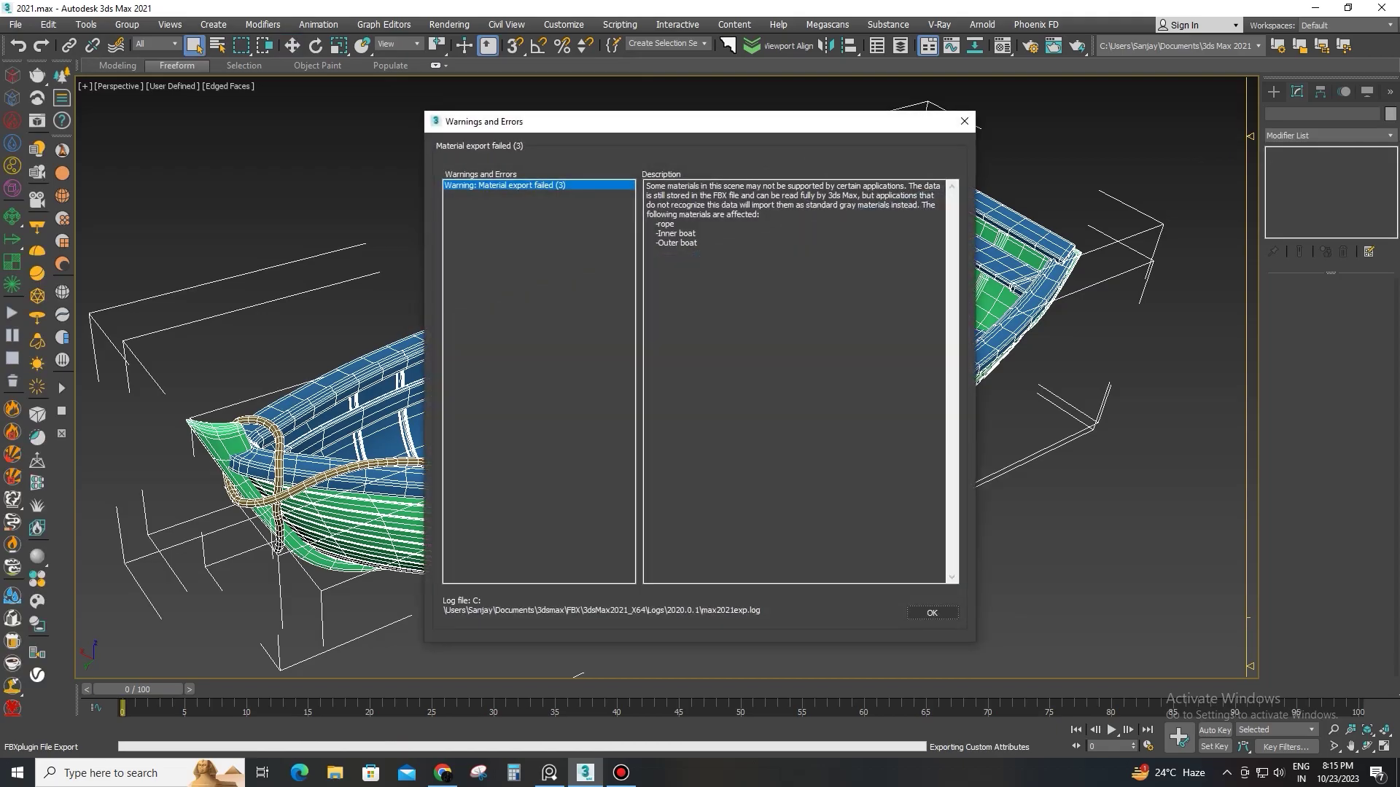
{"action": "key", "text": "Return"}
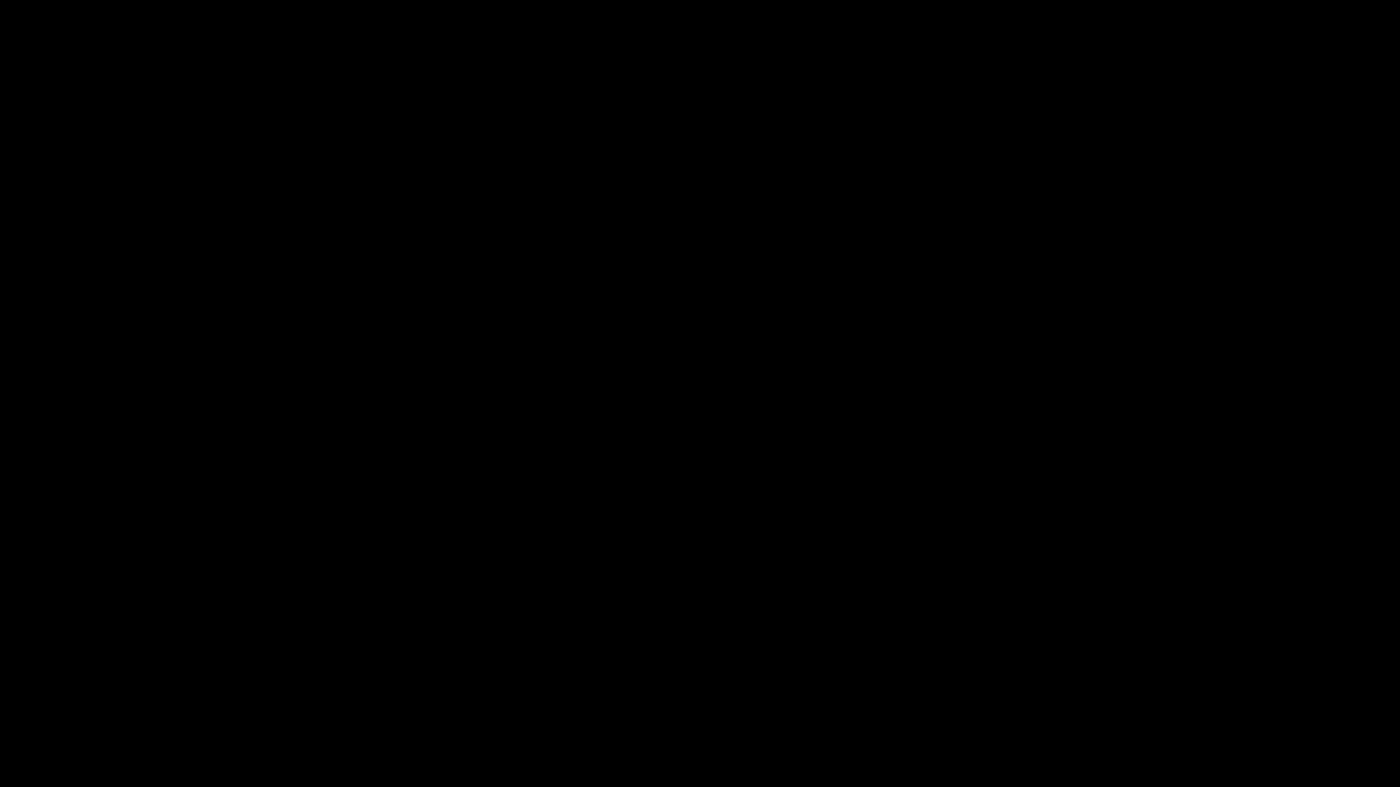